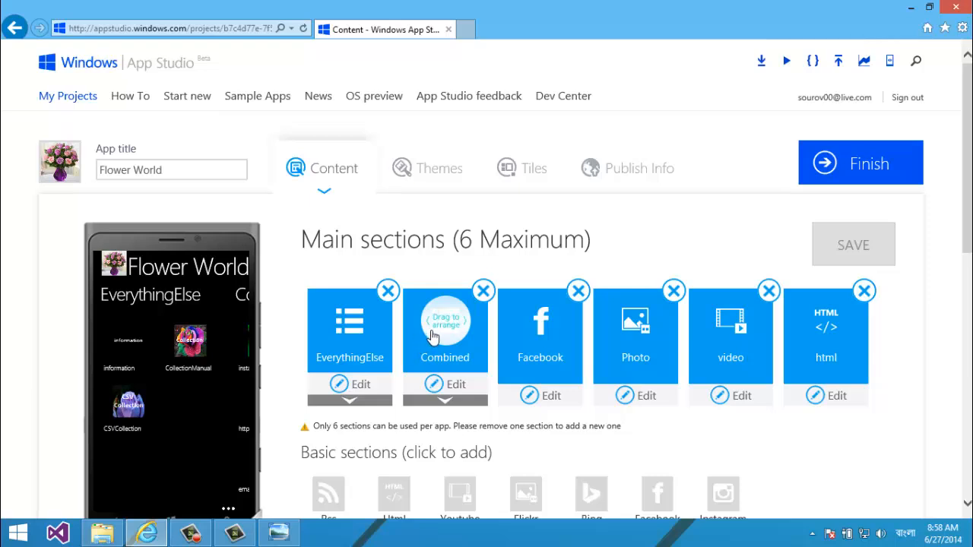
- Reorder the main sections so EverythingElse is fifth and Combined is last, and save the content
{"action": "left_click_drag", "start_coordinate": [430, 338], "coordinate": [851, 339]}
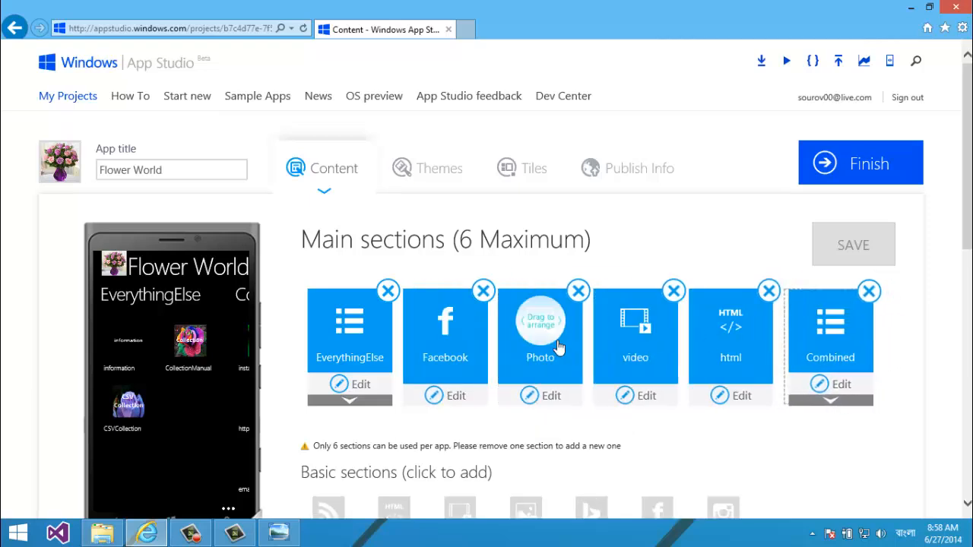
{"action": "left_click_drag", "start_coordinate": [348, 338], "coordinate": [748, 319]}
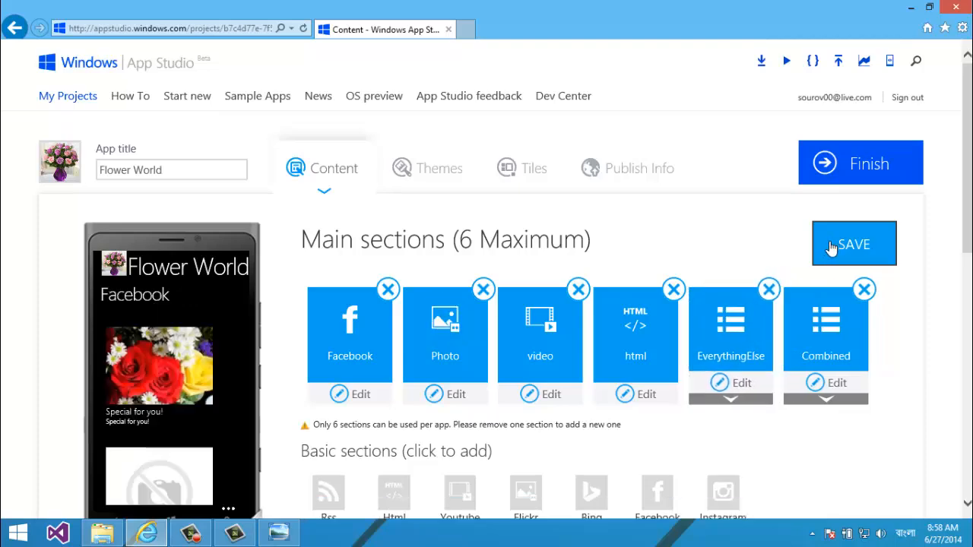
{"action": "left_click", "coordinate": [831, 249]}
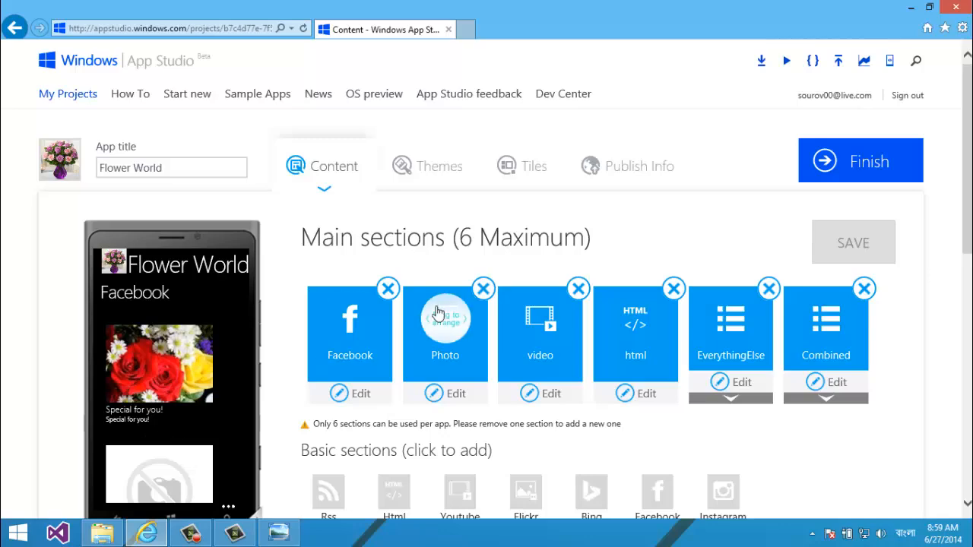
- Examine the order and look of the app's sections in the Windows Preview and close the preview
{"action": "scroll", "coordinate": [579, 323], "scroll_direction": "down", "scroll_amount": 3}
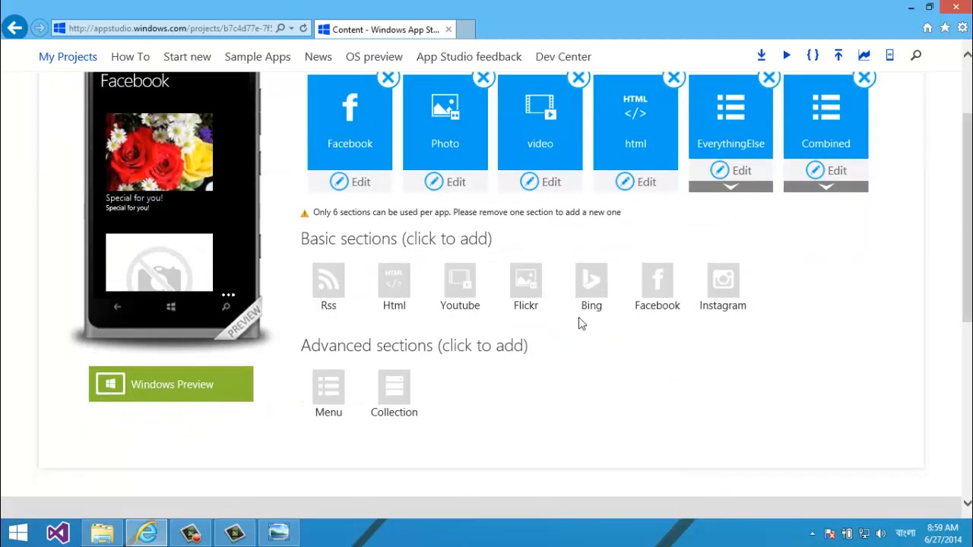
{"action": "left_click", "coordinate": [163, 385]}
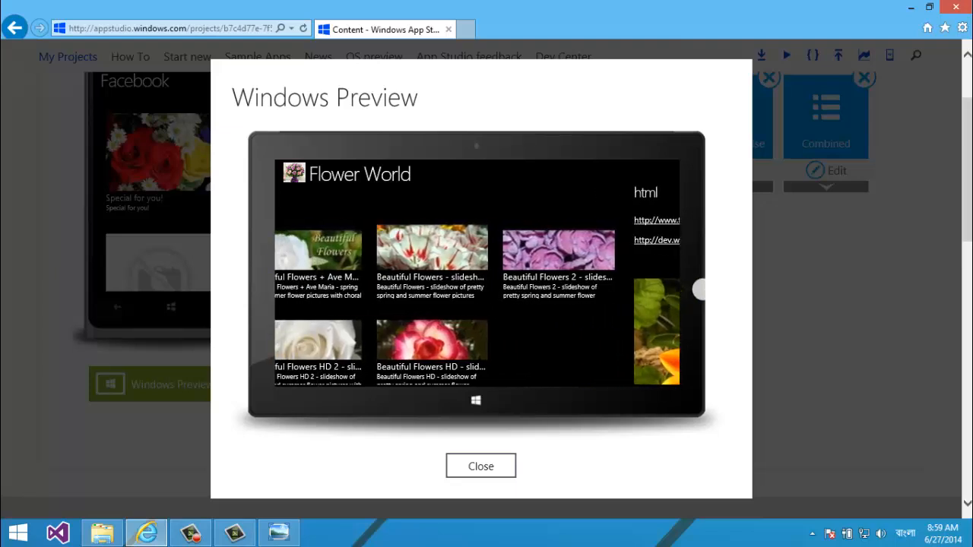
{"action": "scroll", "coordinate": [456, 327], "scroll_direction": "down", "scroll_amount": 5}
{"action": "scroll", "coordinate": [415, 189], "scroll_direction": "down", "scroll_amount": 5}
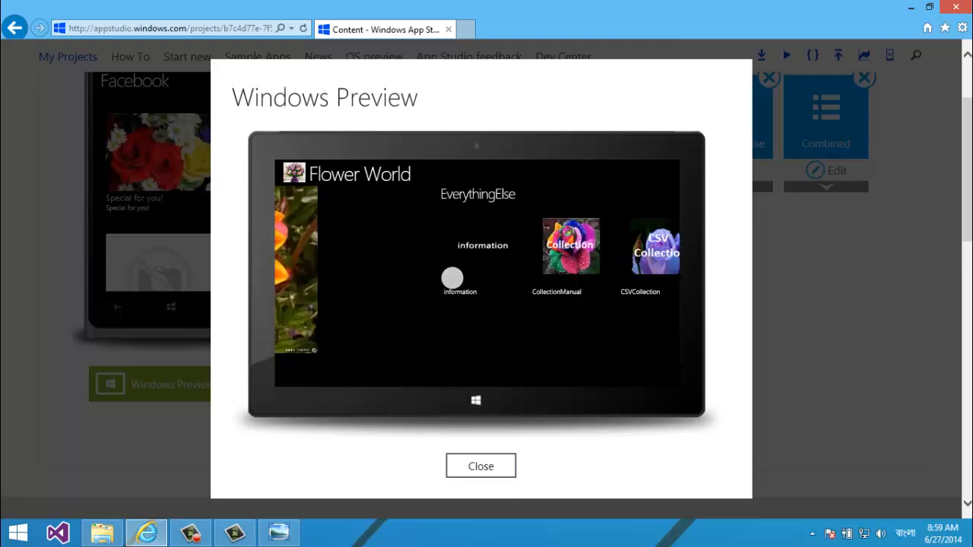
{"action": "scroll", "coordinate": [412, 297], "scroll_direction": "down", "scroll_amount": 2}
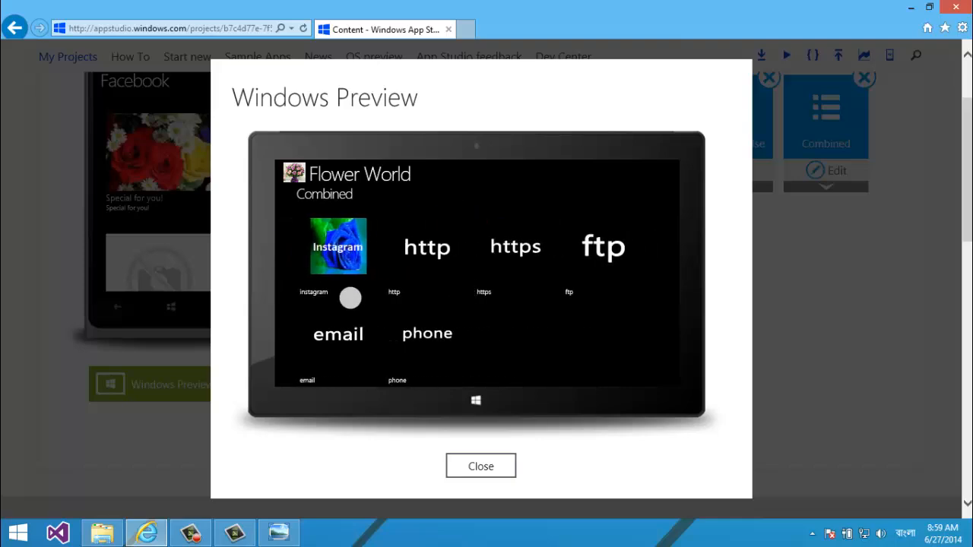
{"action": "scroll", "coordinate": [591, 310], "scroll_direction": "up", "scroll_amount": 8}
{"action": "scroll", "coordinate": [472, 287], "scroll_direction": "up", "scroll_amount": 6}
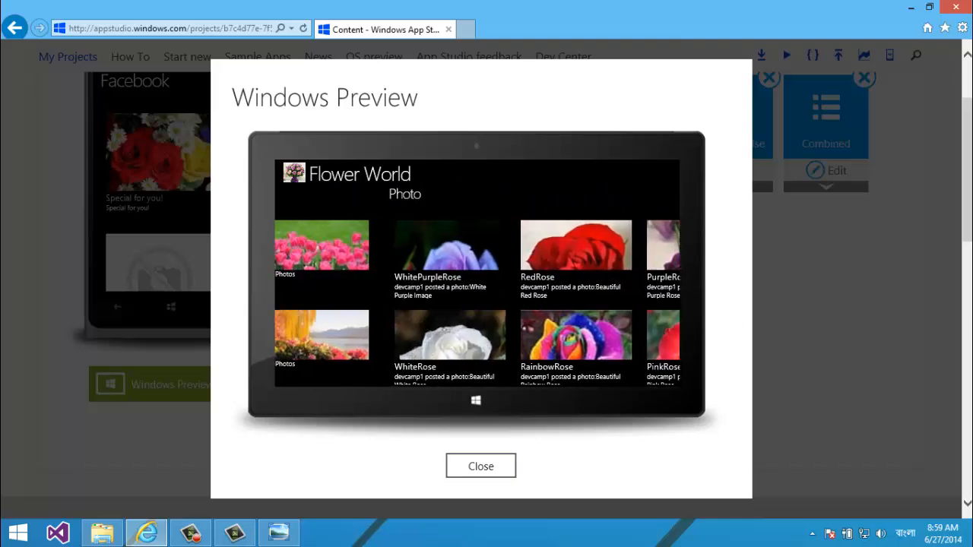
{"action": "scroll", "coordinate": [866, 373], "scroll_direction": "down", "scroll_amount": 3}
{"action": "left_click", "coordinate": [464, 471]}
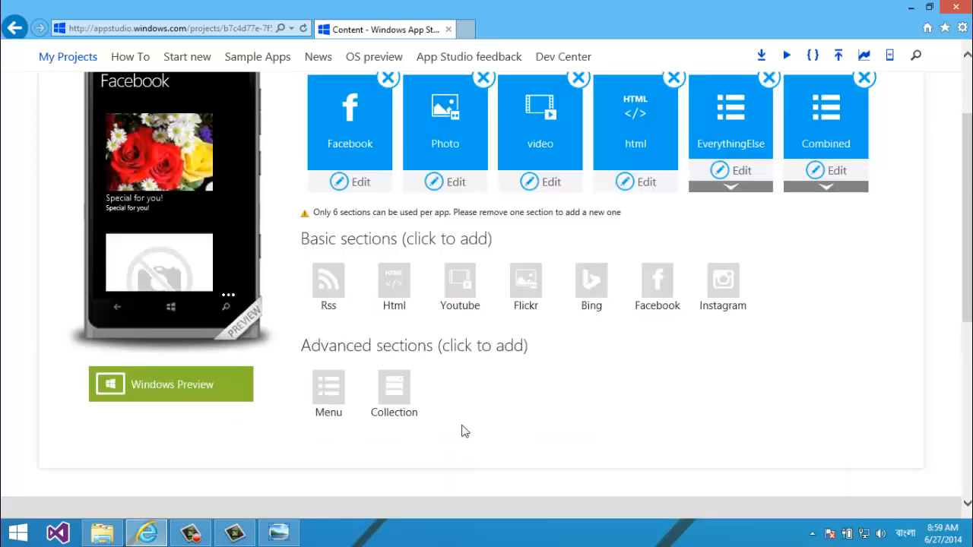
- Open the app's Themes settings and look over the Custom, Dark and Light styles
{"action": "scroll", "coordinate": [464, 431], "scroll_direction": "up", "scroll_amount": 3}
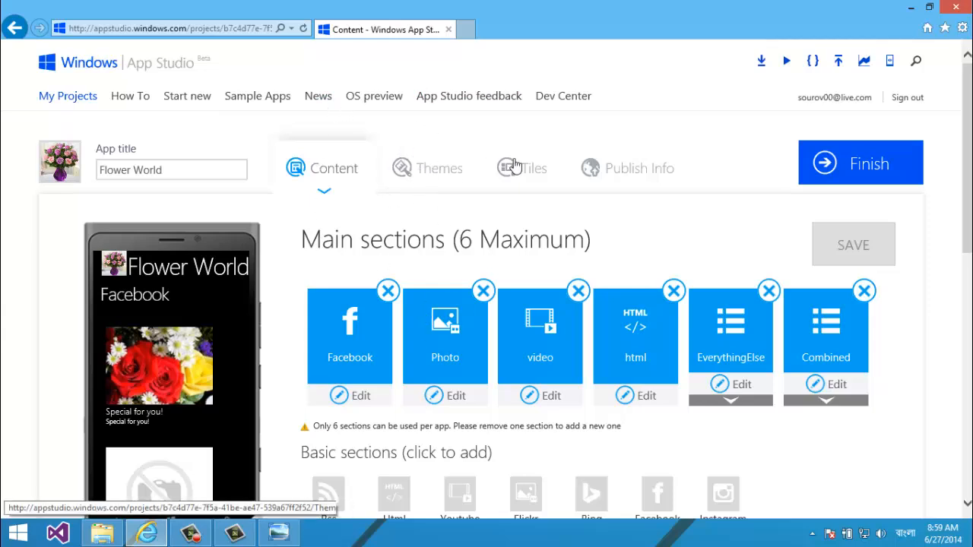
{"action": "left_click", "coordinate": [438, 185]}
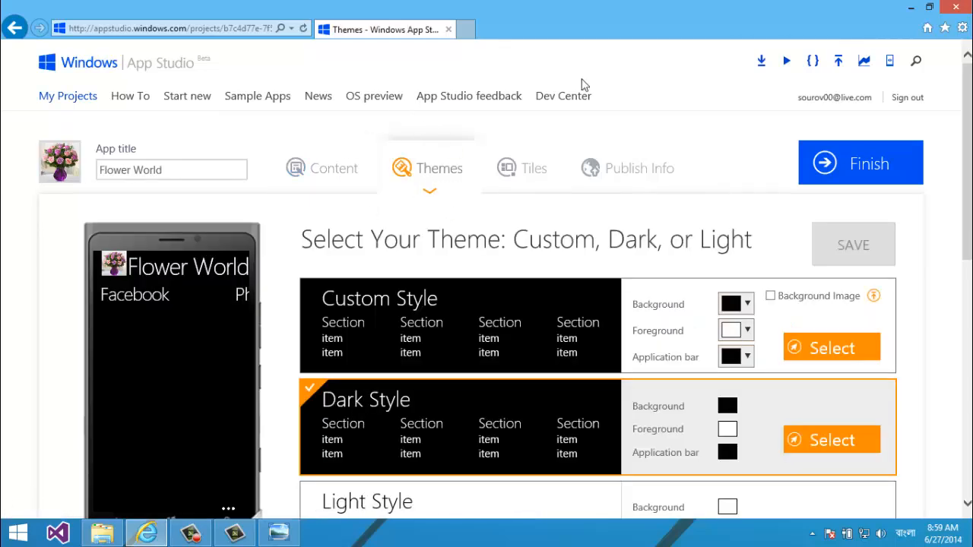
{"action": "scroll", "coordinate": [583, 84], "scroll_direction": "down", "scroll_amount": 2}
{"action": "scroll", "coordinate": [797, 59], "scroll_direction": "up", "scroll_amount": 2}
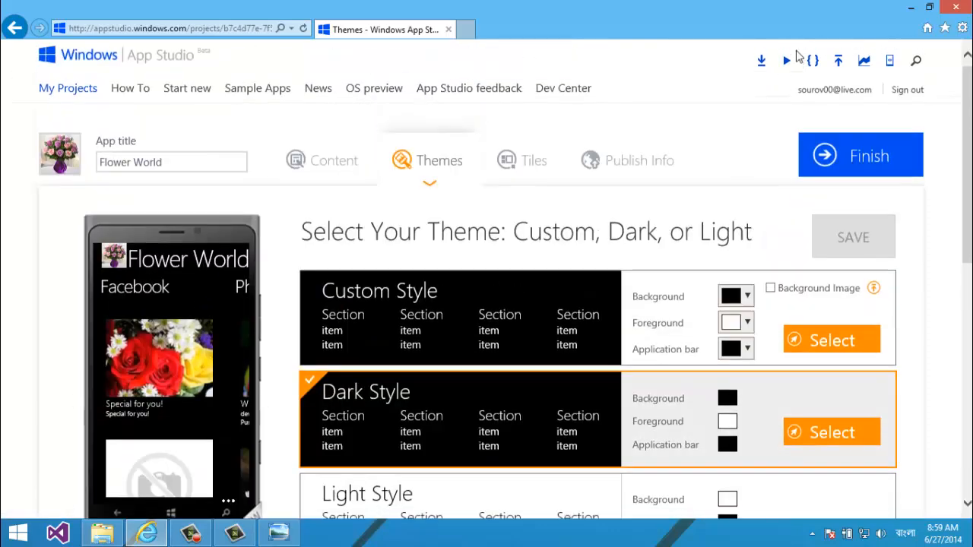
{"action": "scroll", "coordinate": [796, 58], "scroll_direction": "down", "scroll_amount": 2}
{"action": "scroll", "coordinate": [795, 56], "scroll_direction": "up", "scroll_amount": 2}
{"action": "scroll", "coordinate": [751, 88], "scroll_direction": "down", "scroll_amount": 2}
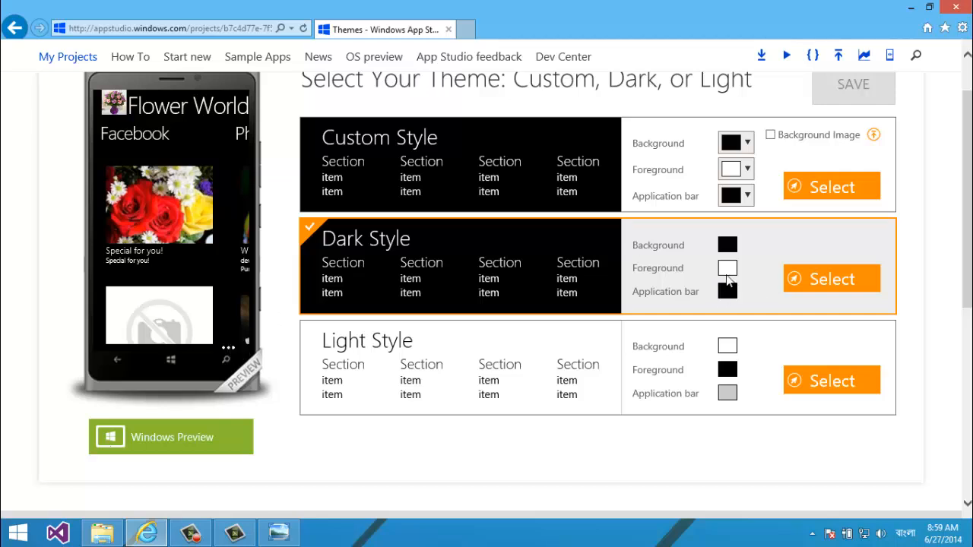
- Try the Light Style theme on the app and switch back to Dark Style
{"action": "left_click", "coordinate": [827, 396]}
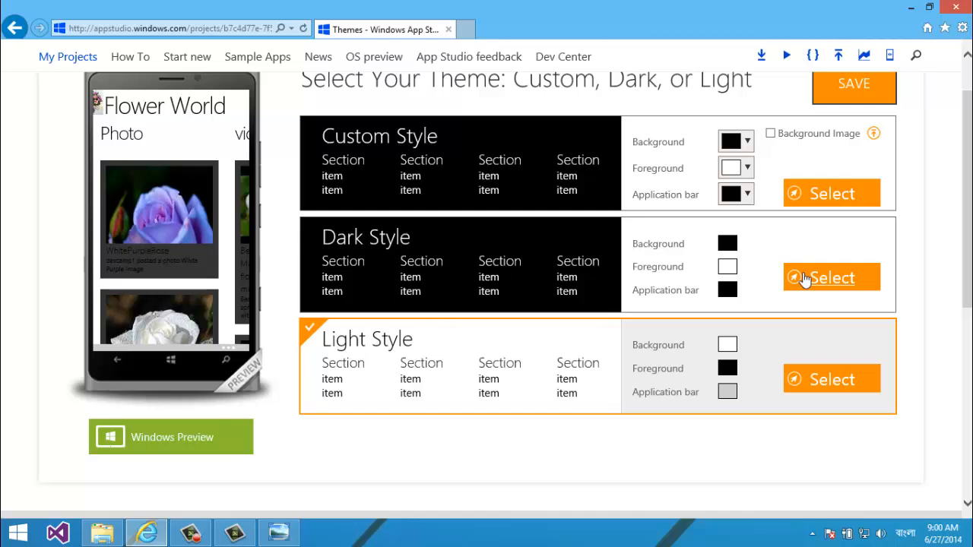
{"action": "left_click", "coordinate": [804, 278]}
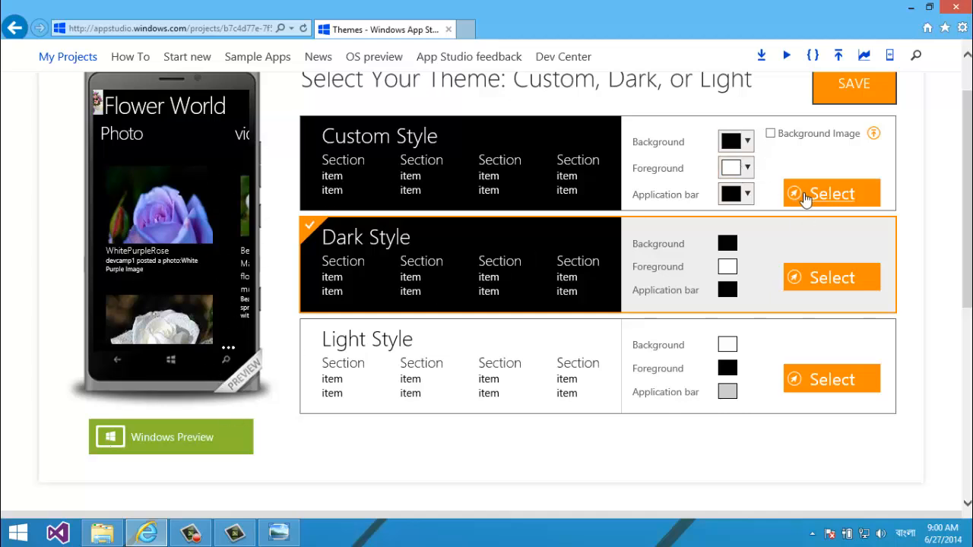
- Select the Custom Style theme for the app and save it
{"action": "left_click", "coordinate": [857, 199]}
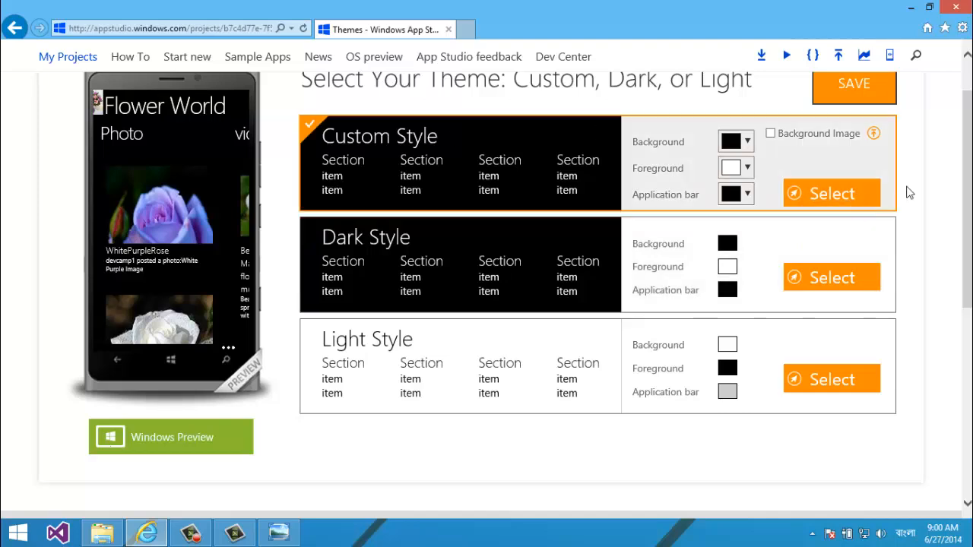
{"action": "scroll", "coordinate": [907, 187], "scroll_direction": "up", "scroll_amount": 1}
{"action": "left_click", "coordinate": [878, 129]}
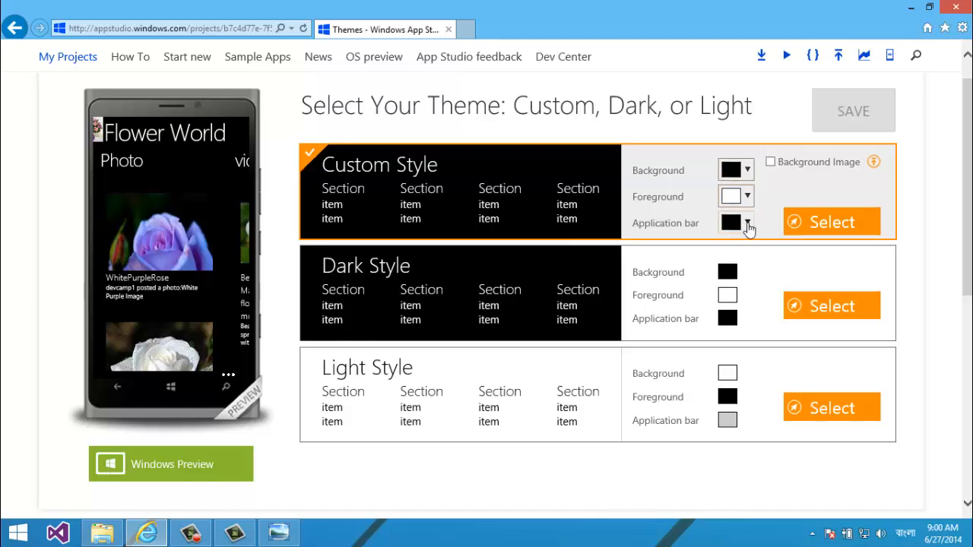
- Try the preset colours #212021, #6a00ff, #d80073, #00aba9 and #aa00ff for the Custom Style's application bar
{"action": "left_click", "coordinate": [748, 224]}
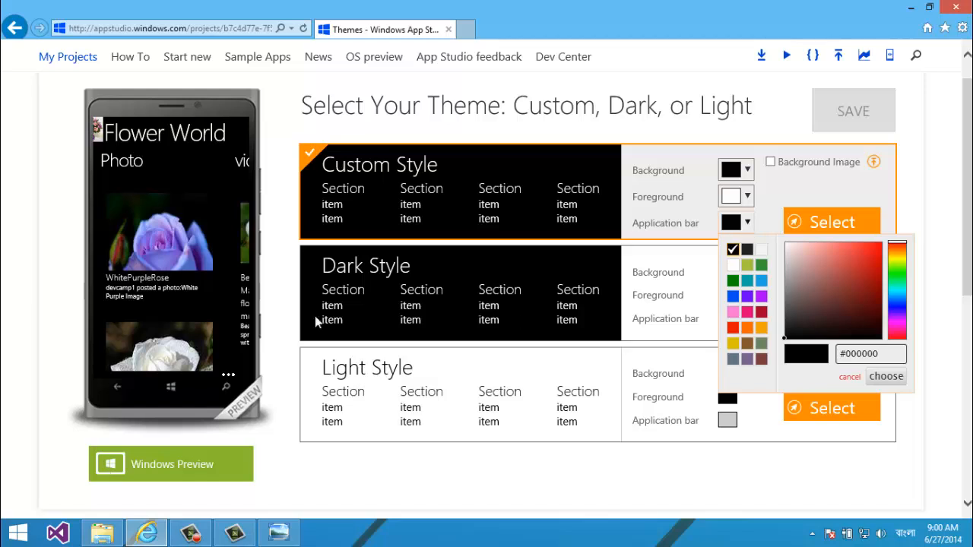
{"action": "left_click", "coordinate": [745, 252]}
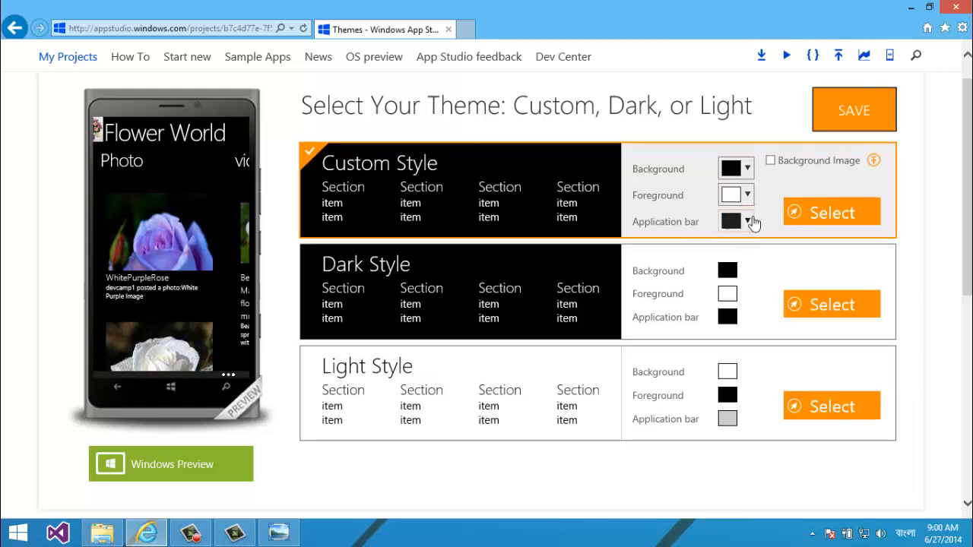
{"action": "left_click", "coordinate": [747, 222]}
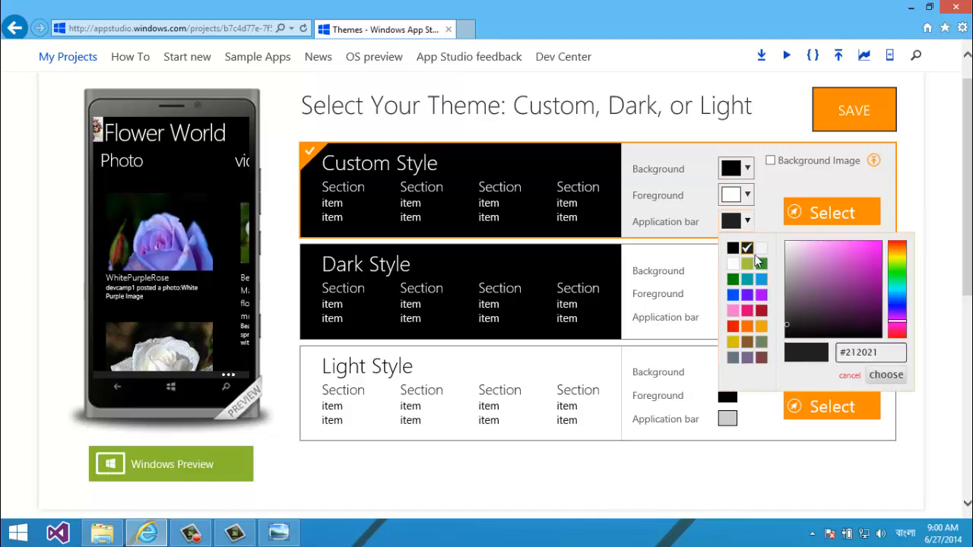
{"action": "left_click", "coordinate": [748, 296]}
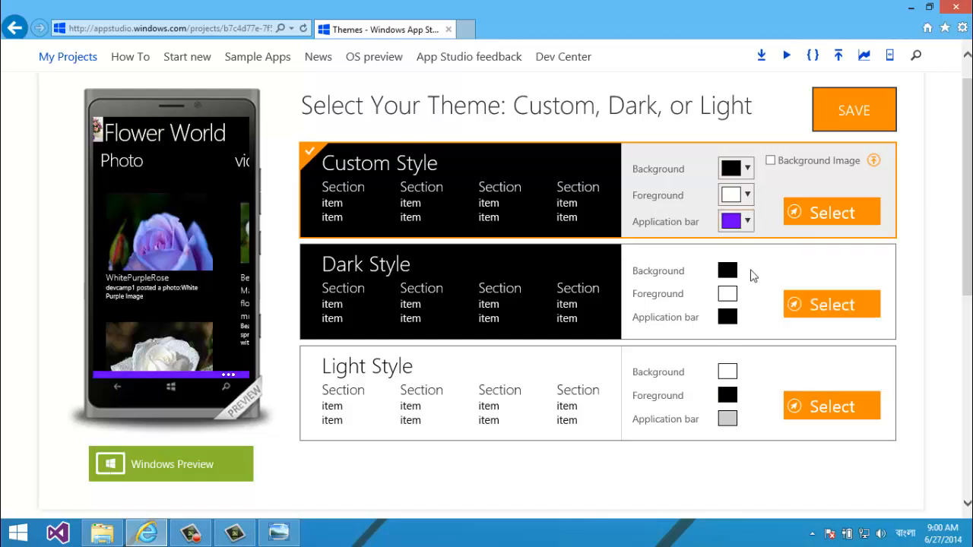
{"action": "left_click", "coordinate": [749, 222]}
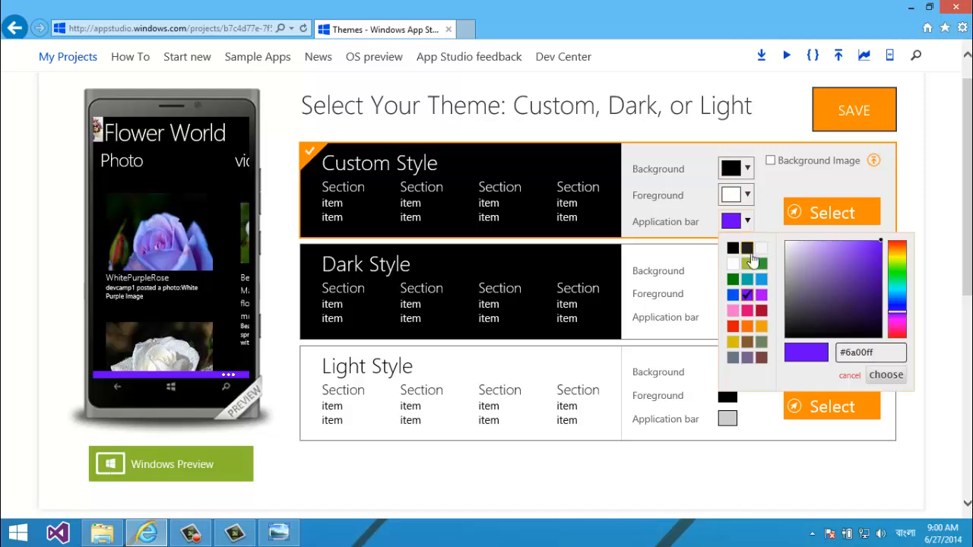
{"action": "left_click", "coordinate": [751, 310]}
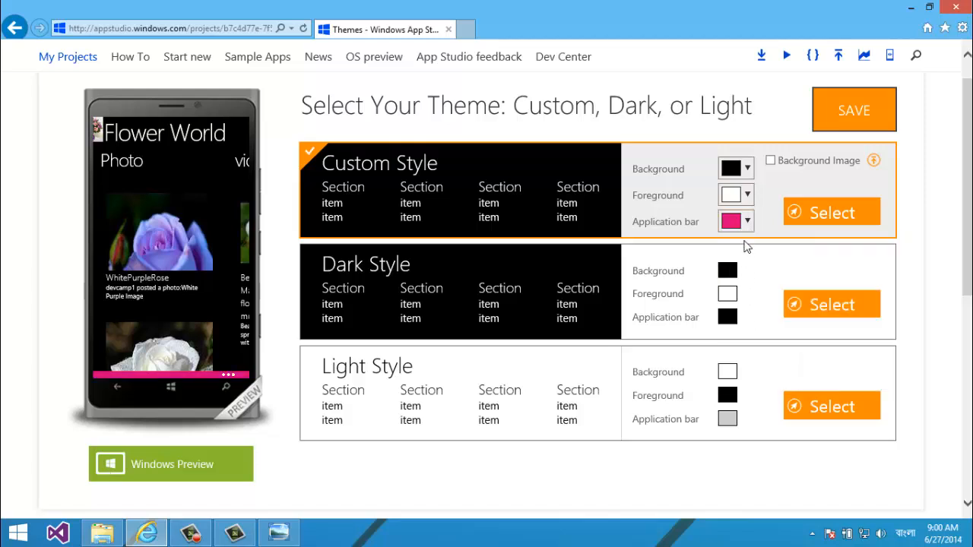
{"action": "left_click", "coordinate": [744, 226]}
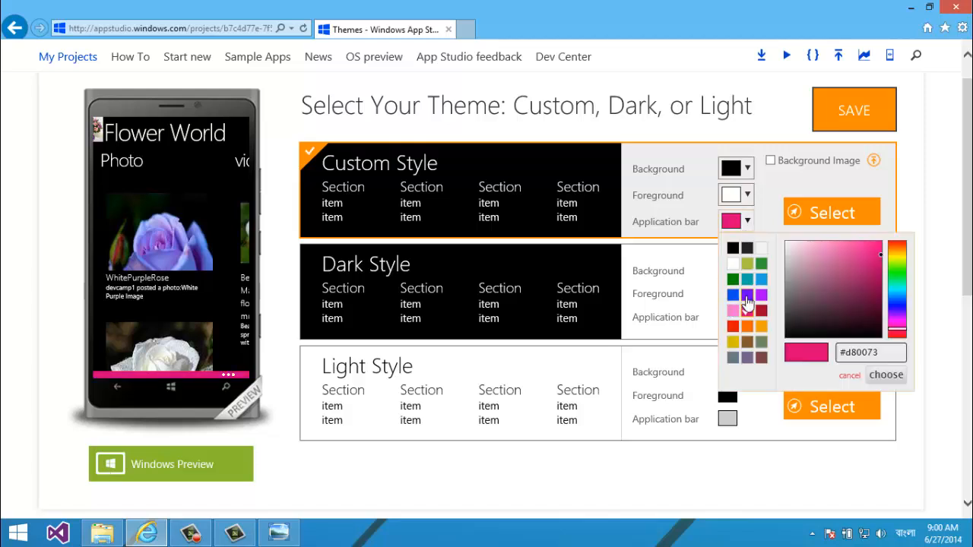
{"action": "left_click", "coordinate": [747, 280]}
{"action": "left_click", "coordinate": [748, 221]}
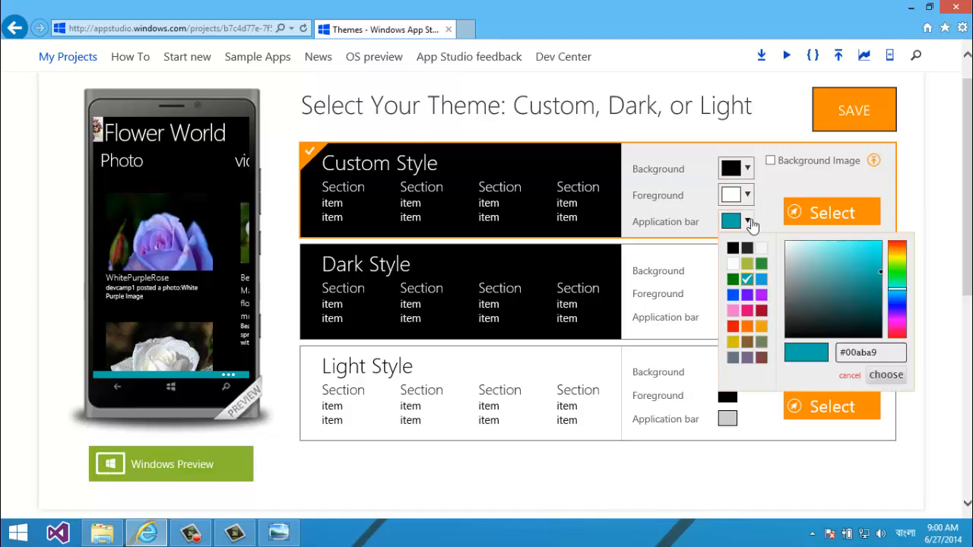
{"action": "left_click", "coordinate": [761, 295]}
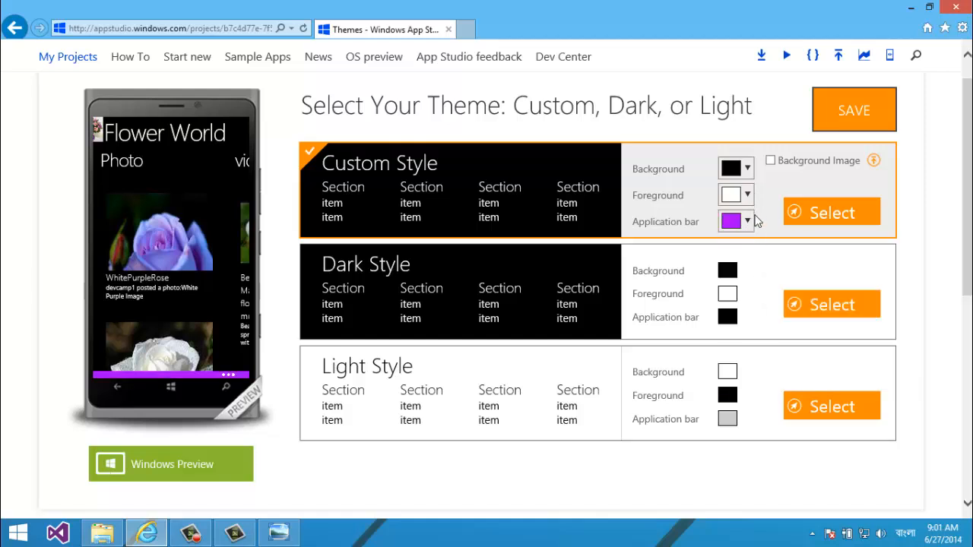
- Try a custom darker purple, #6e00a4, for the Custom Style's application bar
{"action": "left_click", "coordinate": [749, 222]}
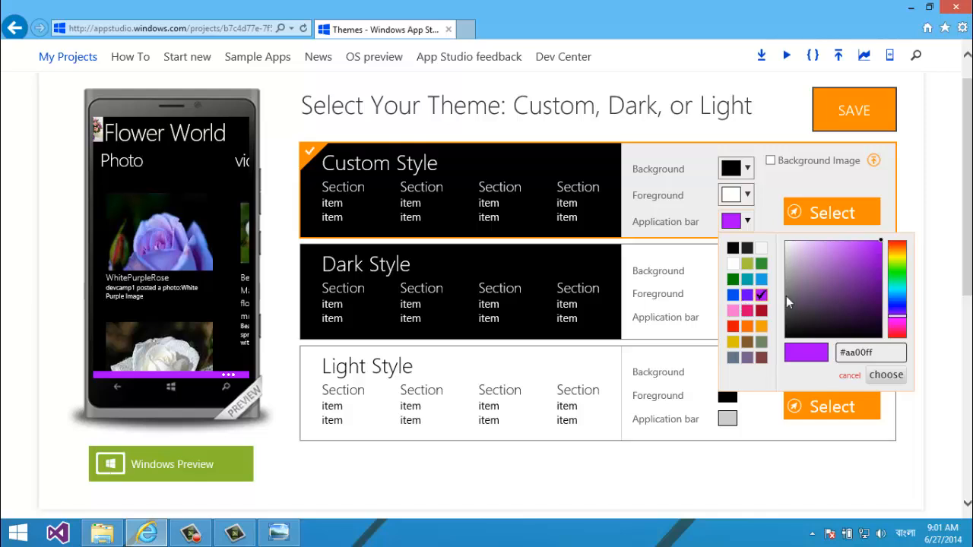
{"action": "left_click", "coordinate": [867, 276]}
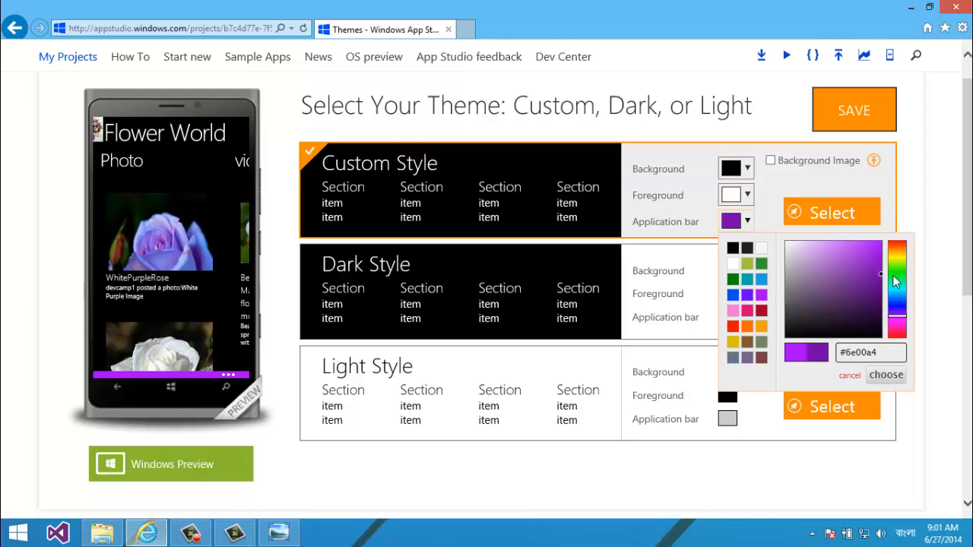
{"action": "left_click", "coordinate": [875, 377]}
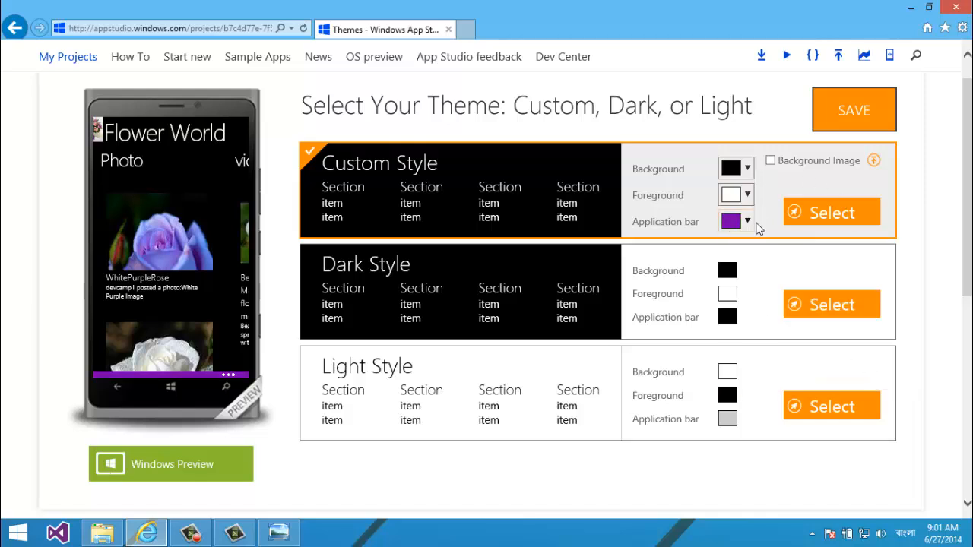
- Set the Custom Style's application bar to the preset violet #6a00ff
{"action": "left_click", "coordinate": [749, 223]}
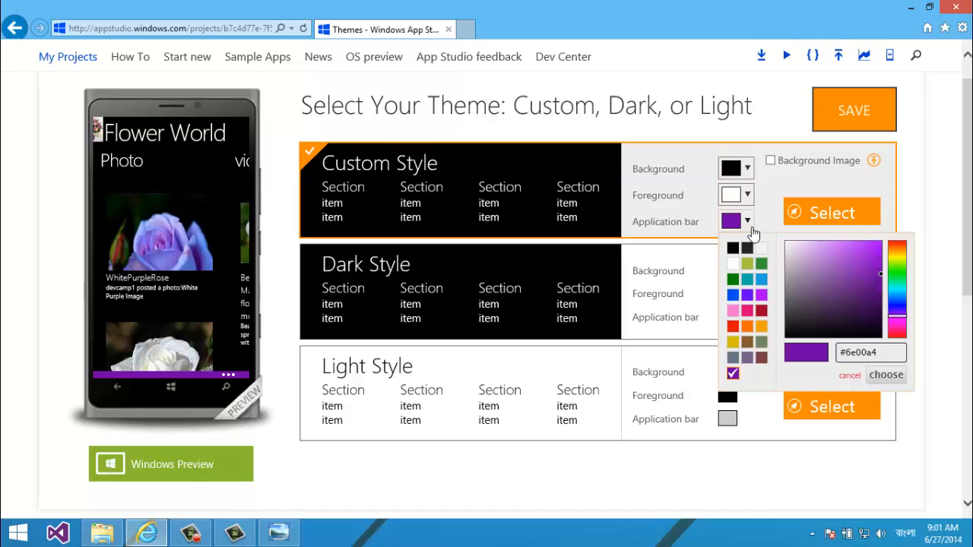
{"action": "left_click", "coordinate": [750, 298]}
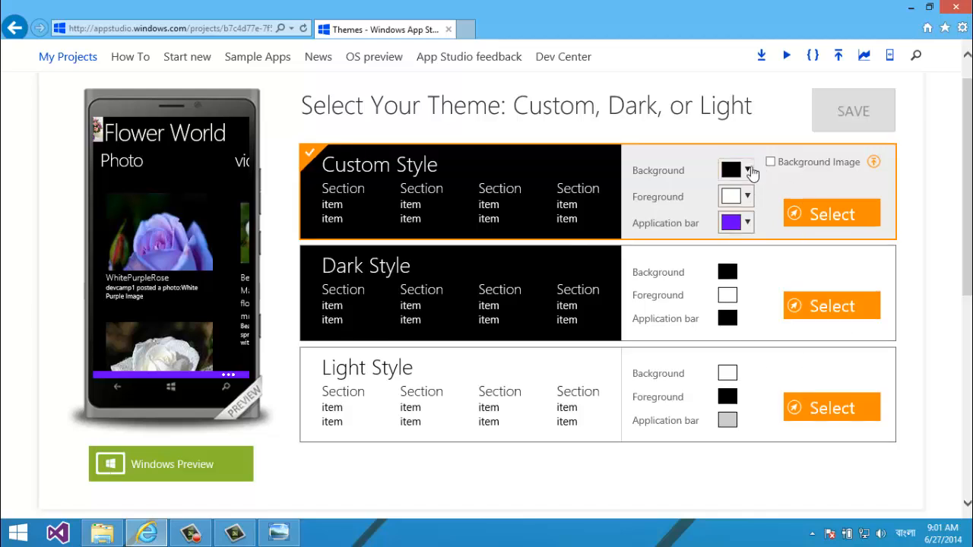
- Set the Custom Style's background to the preset dark grey next to black and save the theme
{"action": "left_click", "coordinate": [749, 169]}
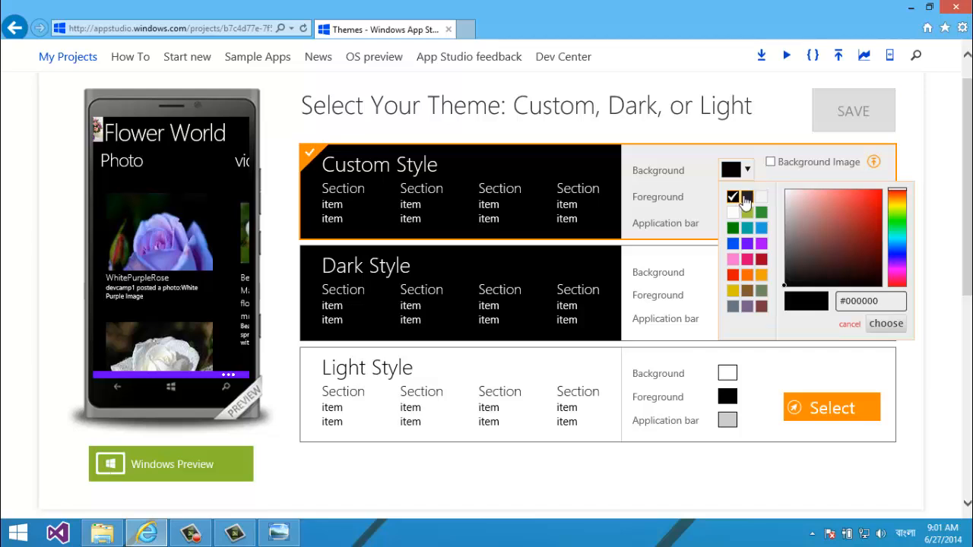
{"action": "left_click", "coordinate": [746, 198]}
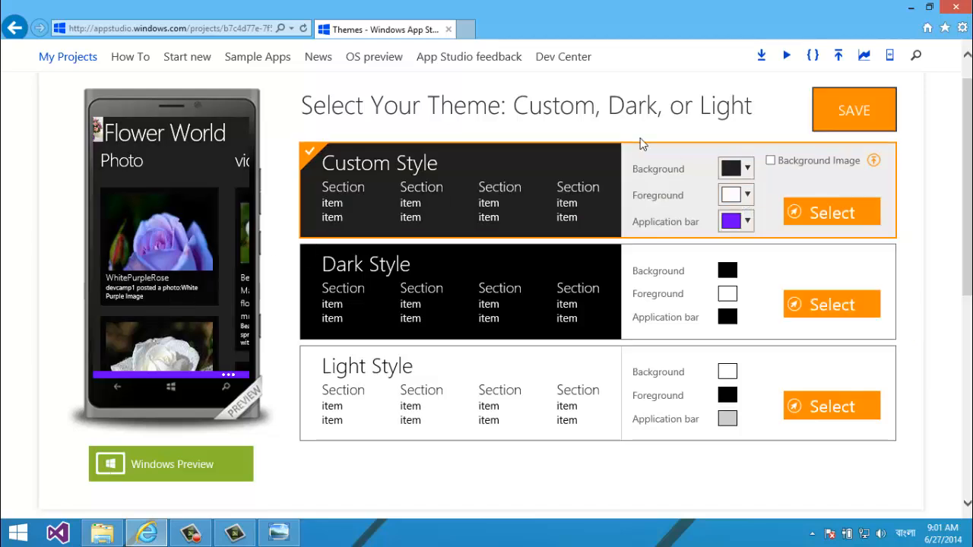
{"action": "left_click", "coordinate": [823, 116]}
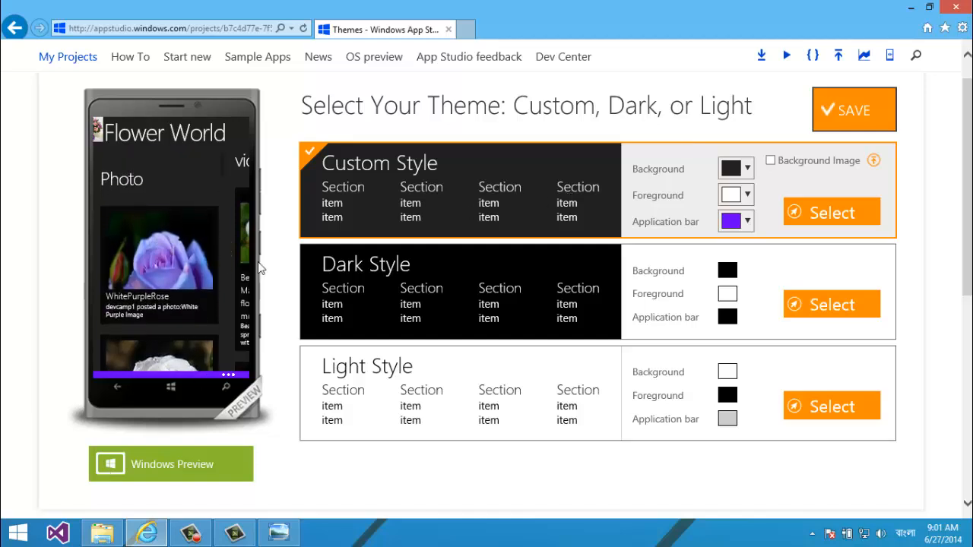
- Check the custom theme on the Facebook section in the phone preview
{"action": "left_click_drag", "start_coordinate": [156, 280], "coordinate": [241, 291]}
{"action": "left_click_drag", "start_coordinate": [155, 286], "coordinate": [203, 303]}
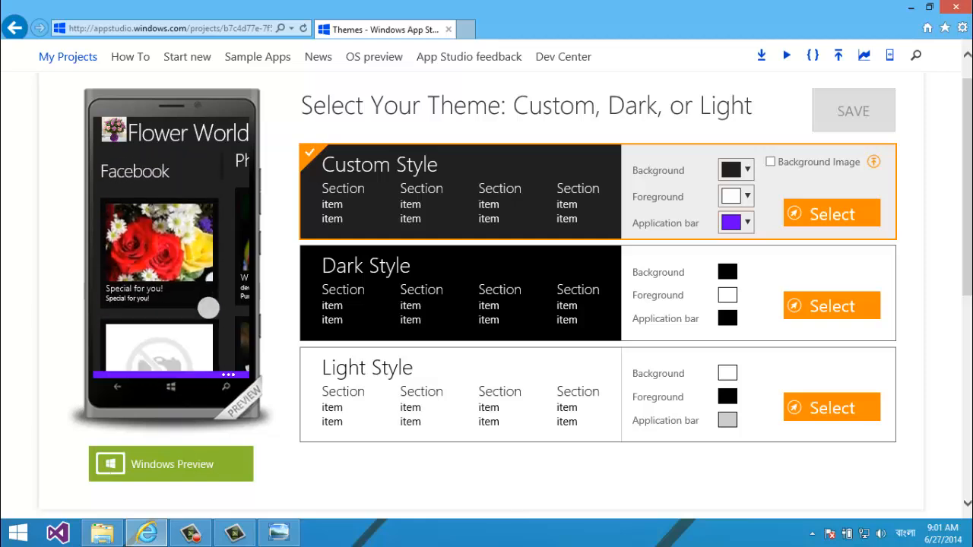
- Check the custom theme across the photo, video and html sections in the phone preview
{"action": "left_click_drag", "start_coordinate": [205, 313], "coordinate": [156, 310]}
{"action": "left_click_drag", "start_coordinate": [174, 352], "coordinate": [172, 285]}
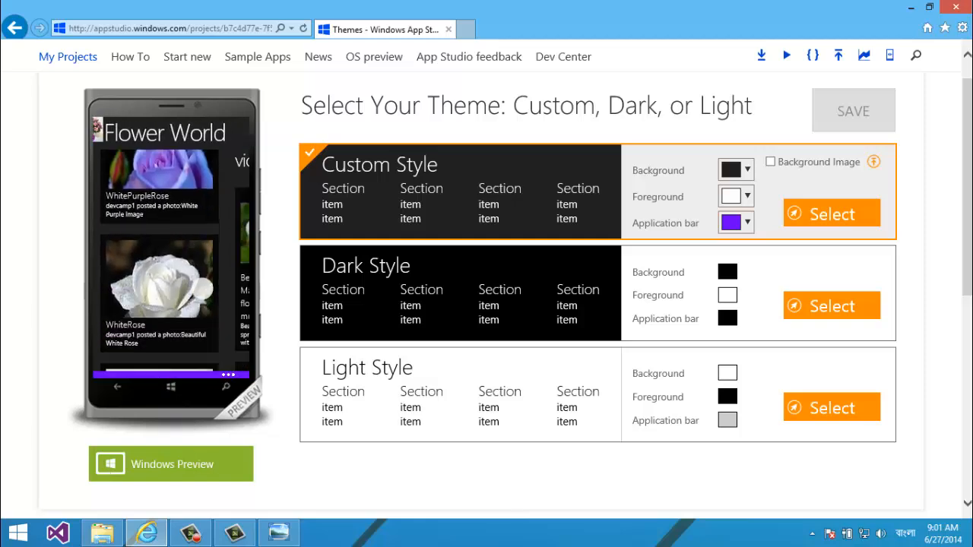
{"action": "left_click_drag", "start_coordinate": [213, 327], "coordinate": [157, 257]}
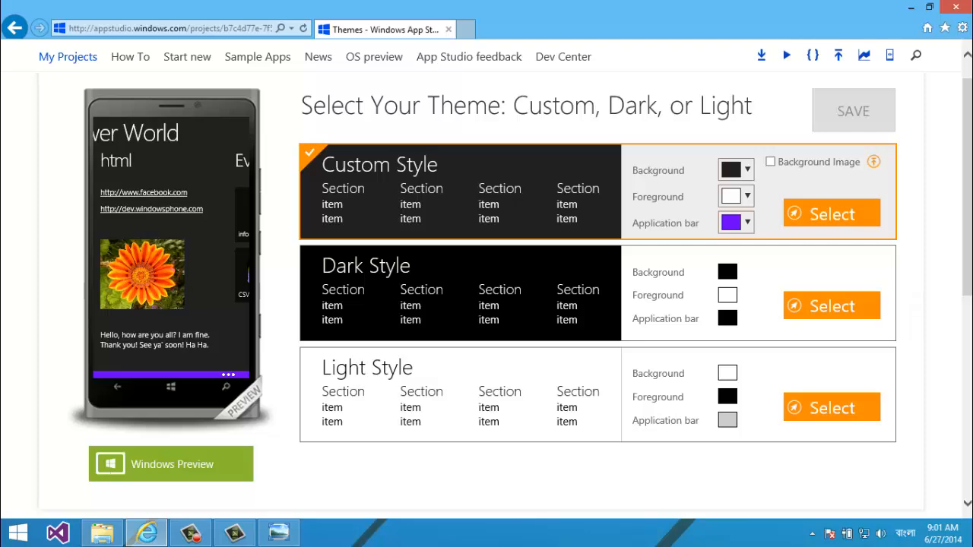
{"action": "scroll", "coordinate": [965, 135], "scroll_direction": "up", "scroll_amount": 2}
{"action": "scroll", "coordinate": [836, 228], "scroll_direction": "down", "scroll_amount": 4}
{"action": "scroll", "coordinate": [771, 148], "scroll_direction": "up", "scroll_amount": 2}
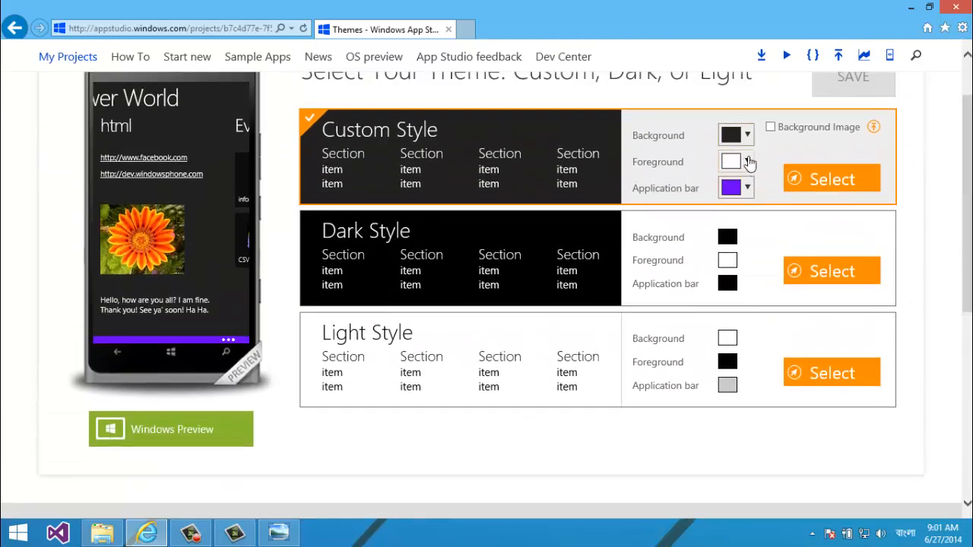
{"action": "scroll", "coordinate": [748, 122], "scroll_direction": "up", "scroll_amount": 1}
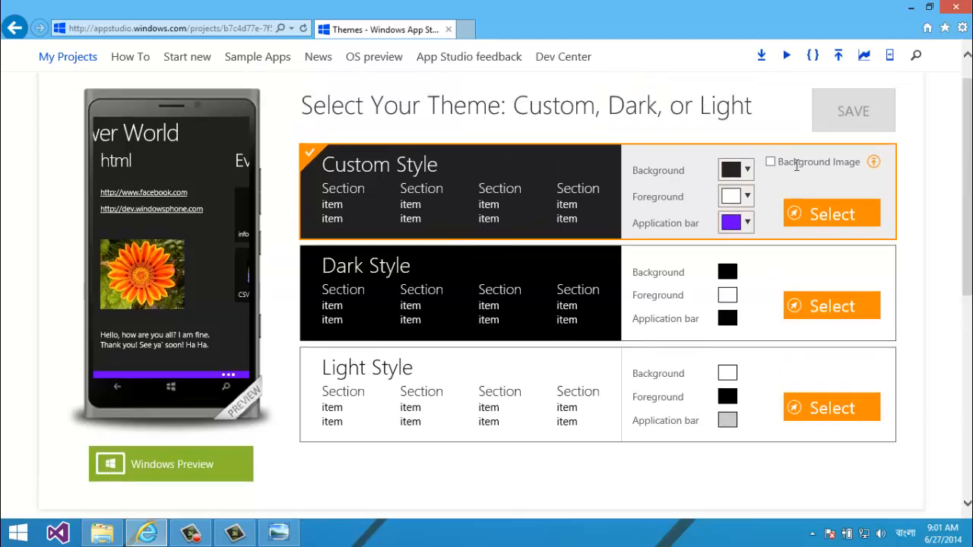
- Try the preset light grey #f2f2f2 for the Custom Style's background, returning to the preset dark grey #212021
{"action": "left_click", "coordinate": [745, 169]}
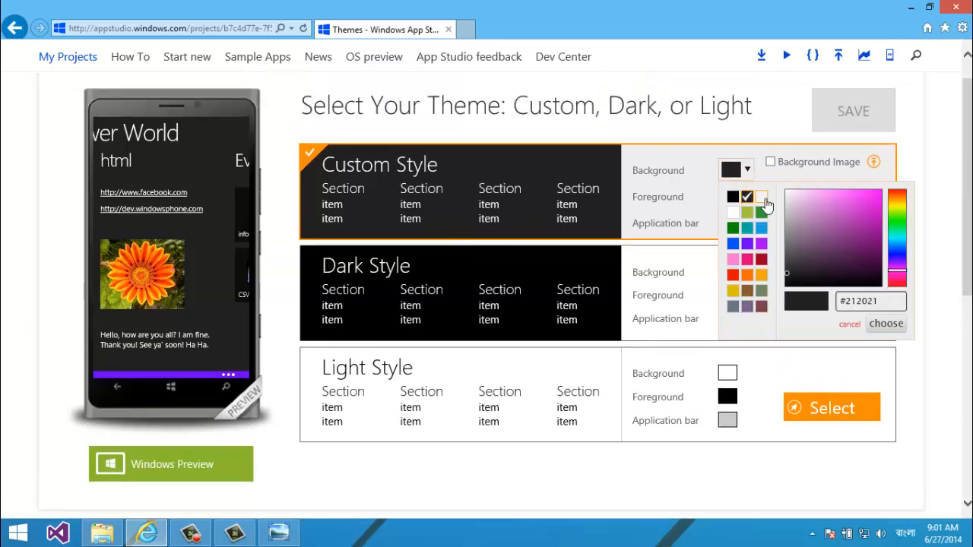
{"action": "left_click", "coordinate": [763, 198]}
{"action": "left_click", "coordinate": [747, 169]}
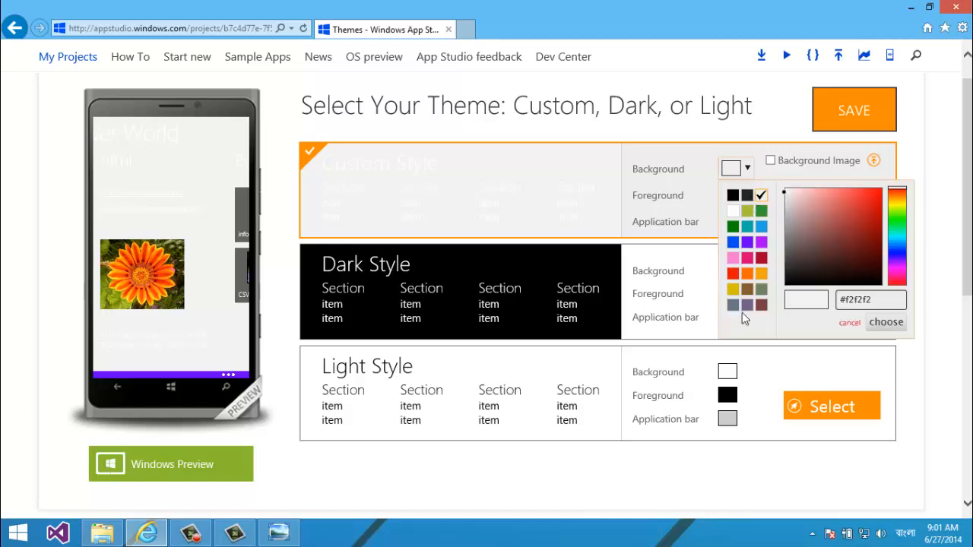
{"action": "left_click", "coordinate": [747, 195]}
- Try a custom mid grey, #606060, for the Custom Style's background
{"action": "left_click", "coordinate": [734, 168]}
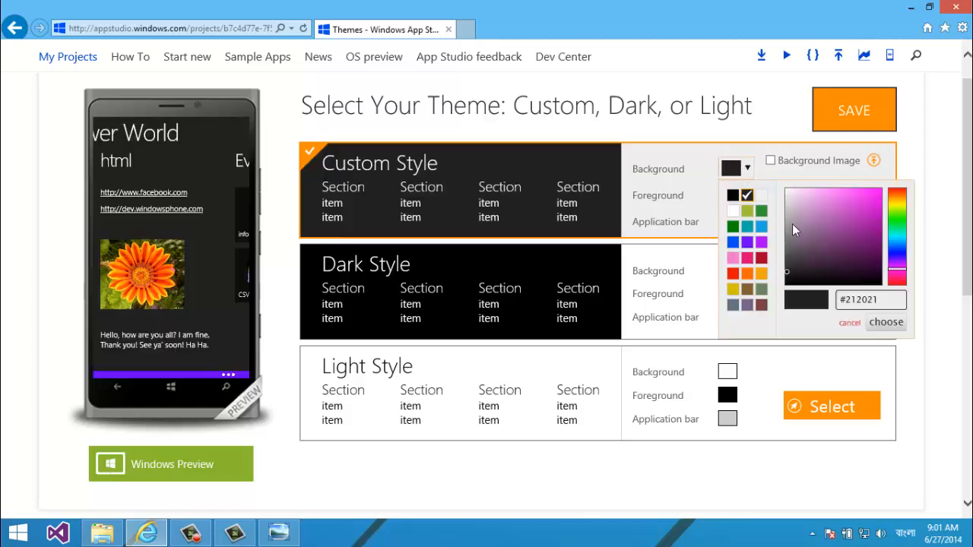
{"action": "left_click_drag", "start_coordinate": [790, 244], "coordinate": [784, 249]}
{"action": "left_click", "coordinate": [884, 322]}
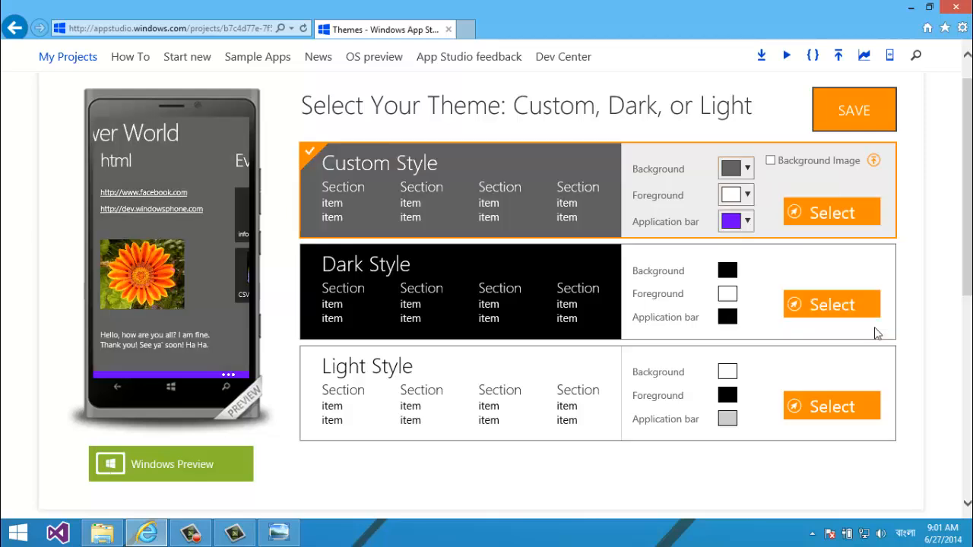
- Check the mid-grey background on the app's sections in the phone preview, from EverythingElse round to html
{"action": "left_click_drag", "start_coordinate": [191, 168], "coordinate": [145, 167]}
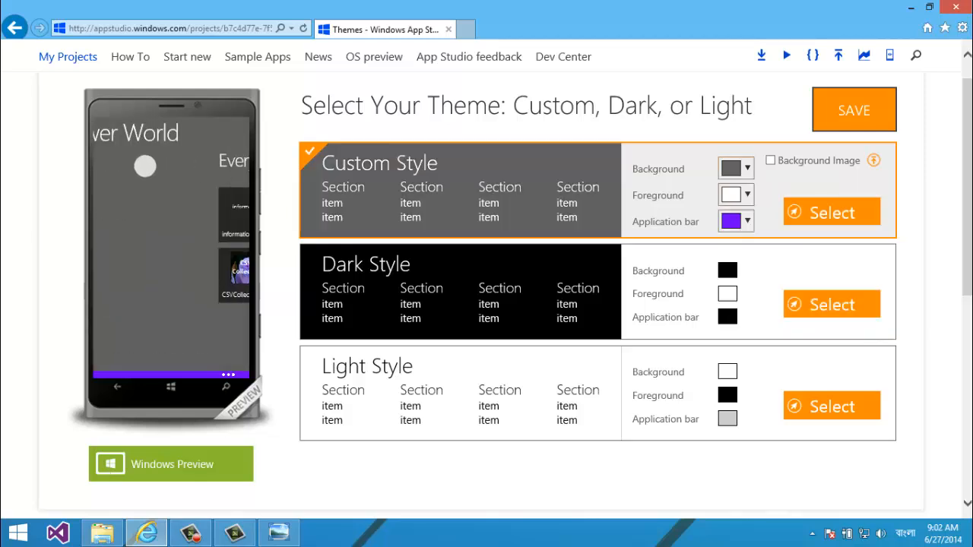
{"action": "left_click_drag", "start_coordinate": [174, 233], "coordinate": [119, 286]}
{"action": "left_click_drag", "start_coordinate": [181, 283], "coordinate": [202, 213]}
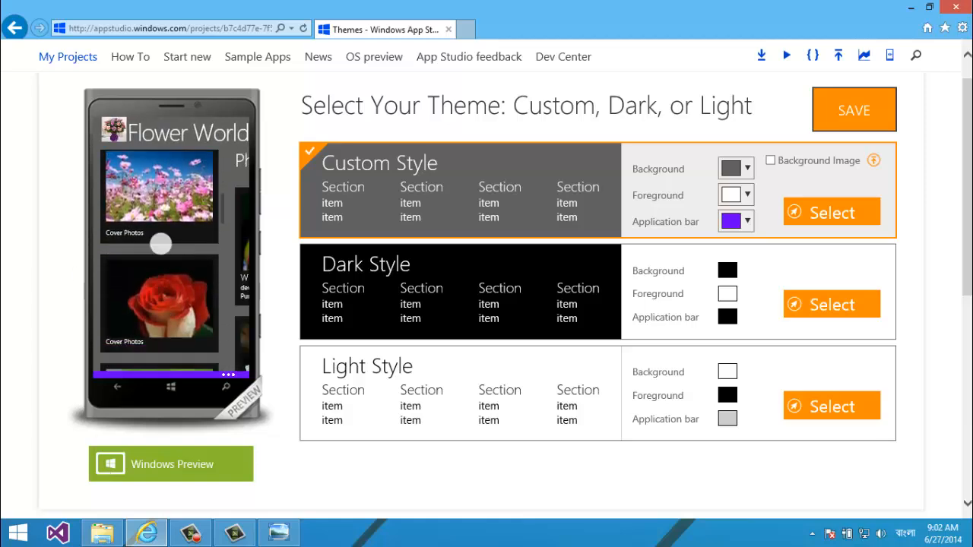
{"action": "left_click_drag", "start_coordinate": [161, 245], "coordinate": [37, 246]}
{"action": "left_click_drag", "start_coordinate": [136, 277], "coordinate": [71, 254]}
{"action": "left_click_drag", "start_coordinate": [150, 282], "coordinate": [88, 264]}
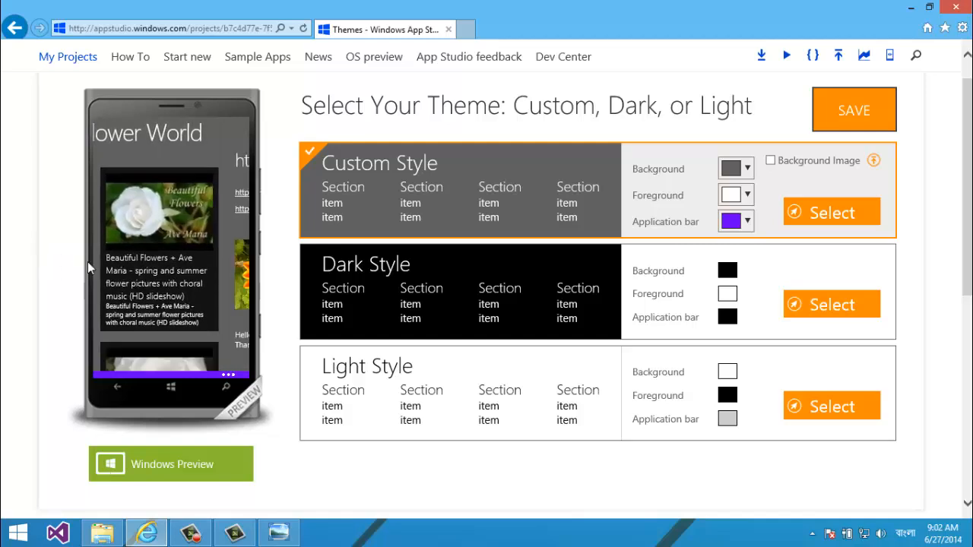
{"action": "left_click_drag", "start_coordinate": [159, 276], "coordinate": [122, 273]}
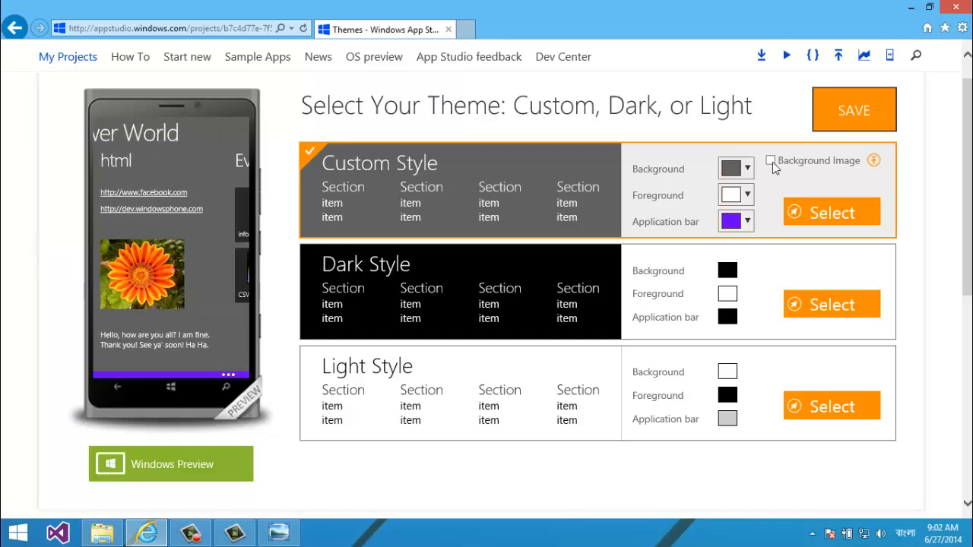
- Set the Custom Style's background to the custom darker grey #474747 and save the theme
{"action": "left_click", "coordinate": [747, 168]}
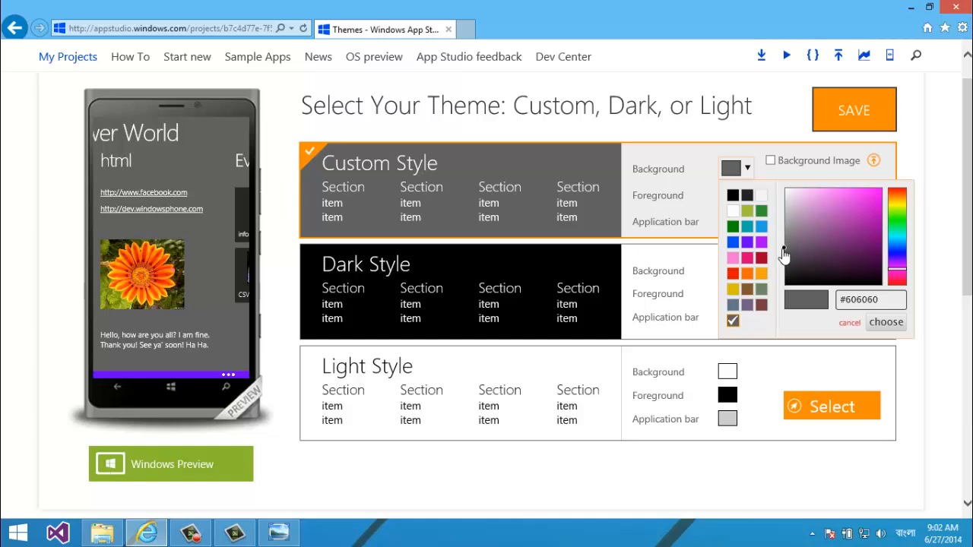
{"action": "left_click_drag", "start_coordinate": [784, 257], "coordinate": [785, 263]}
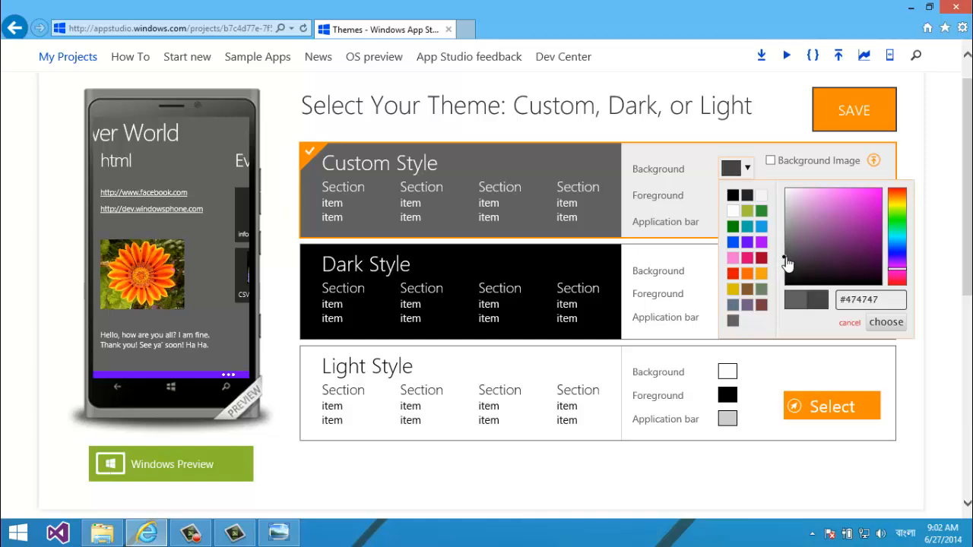
{"action": "left_click", "coordinate": [875, 326]}
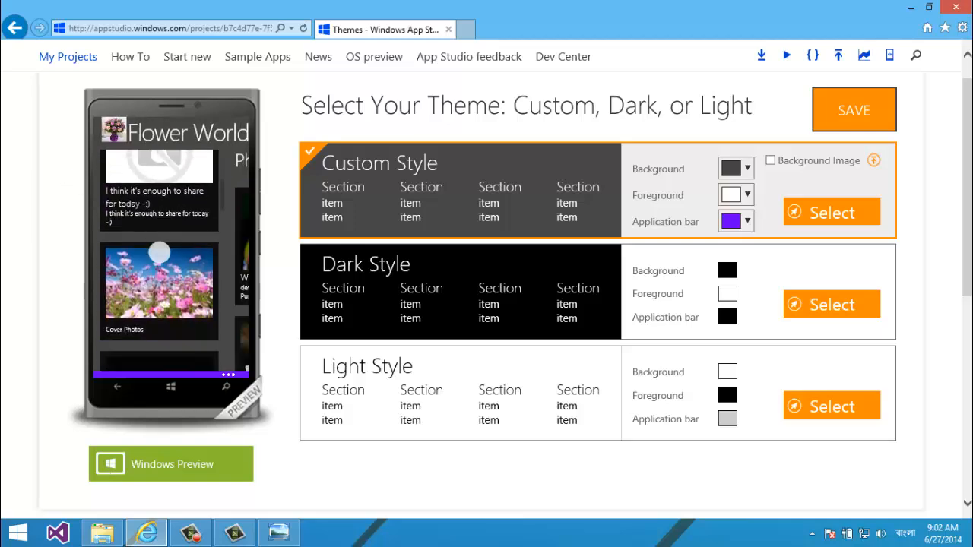
{"action": "left_click", "coordinate": [876, 120]}
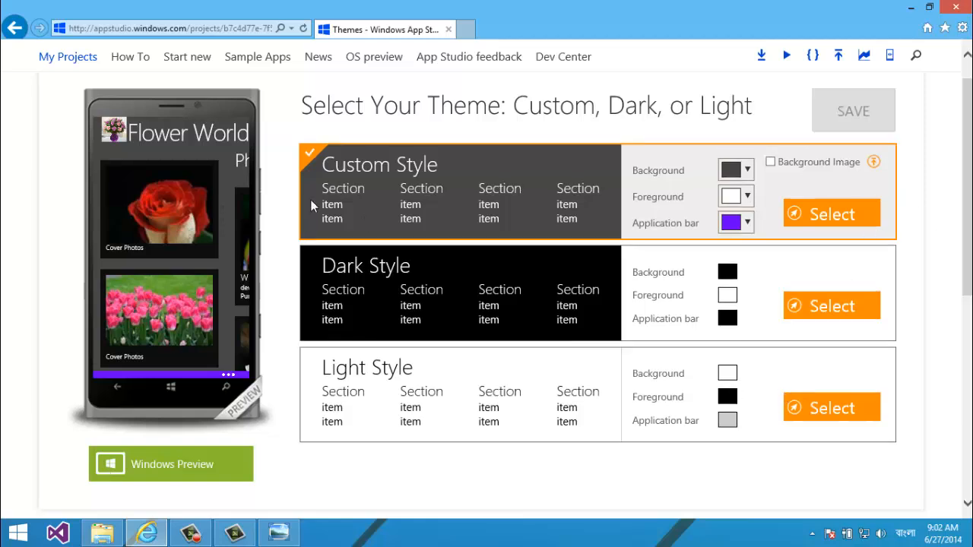
- Enable the background image option for the Custom Style
{"action": "left_click", "coordinate": [771, 163]}
{"action": "left_click", "coordinate": [874, 163]}
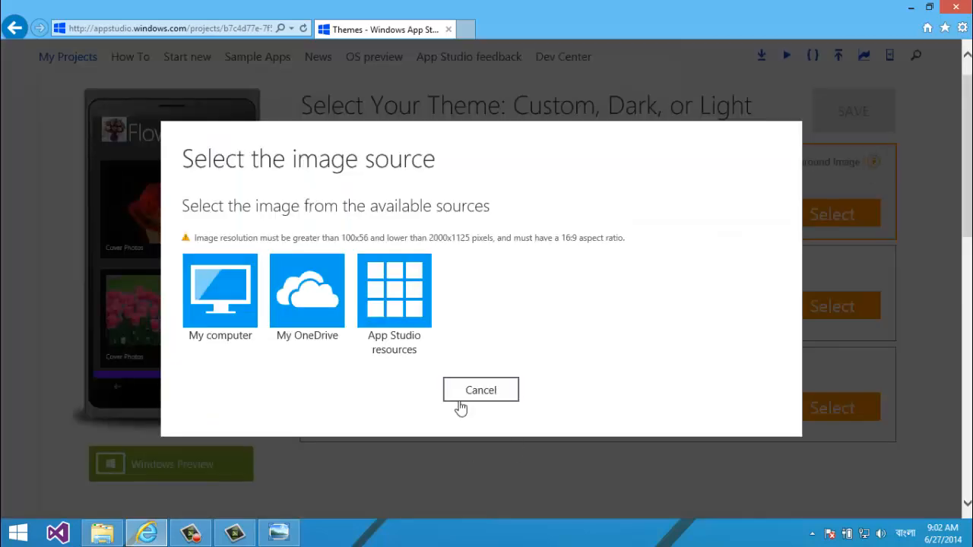
{"action": "left_click", "coordinate": [508, 394]}
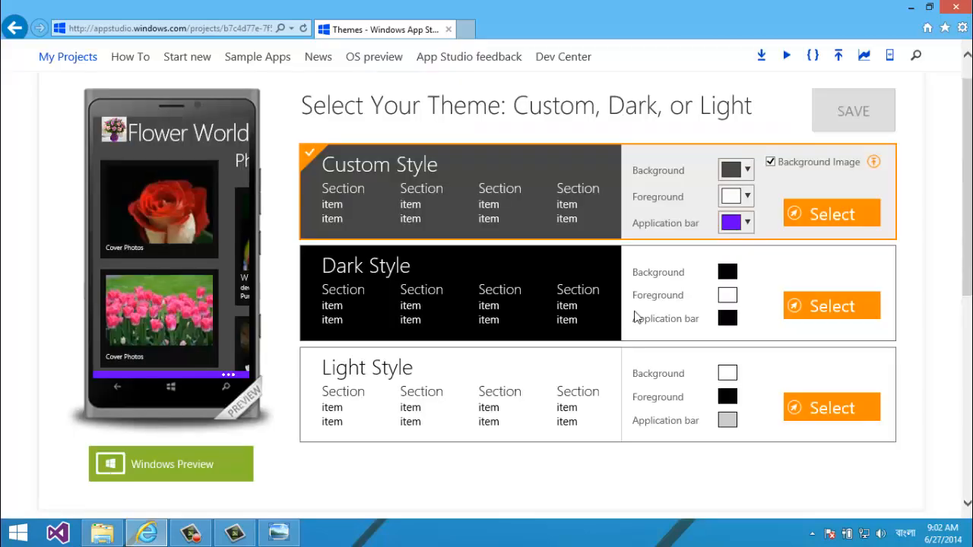
- Set the Custom Style's background image to Background-04 from the App Studio resources and check it in the phone preview
{"action": "left_click", "coordinate": [873, 162]}
{"action": "left_click", "coordinate": [234, 291]}
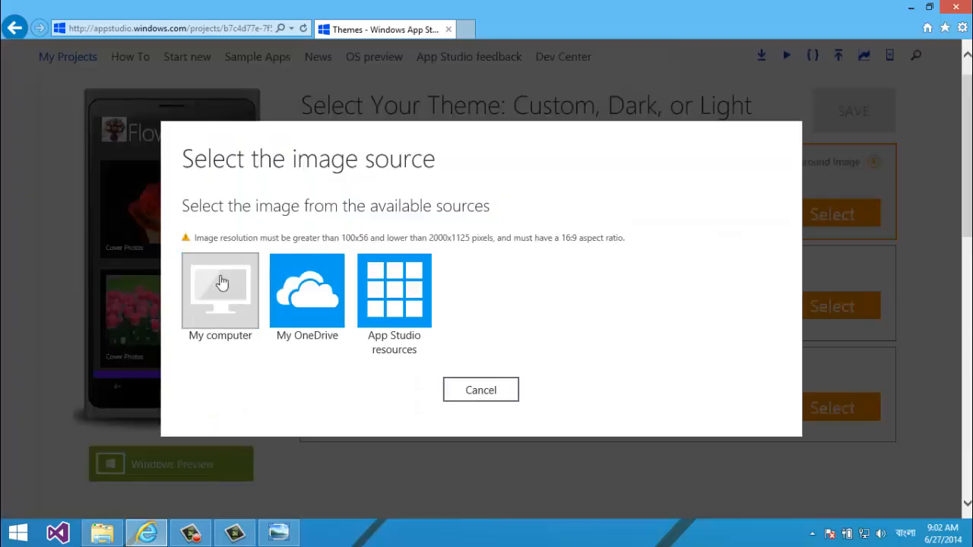
{"action": "left_click", "coordinate": [460, 323]}
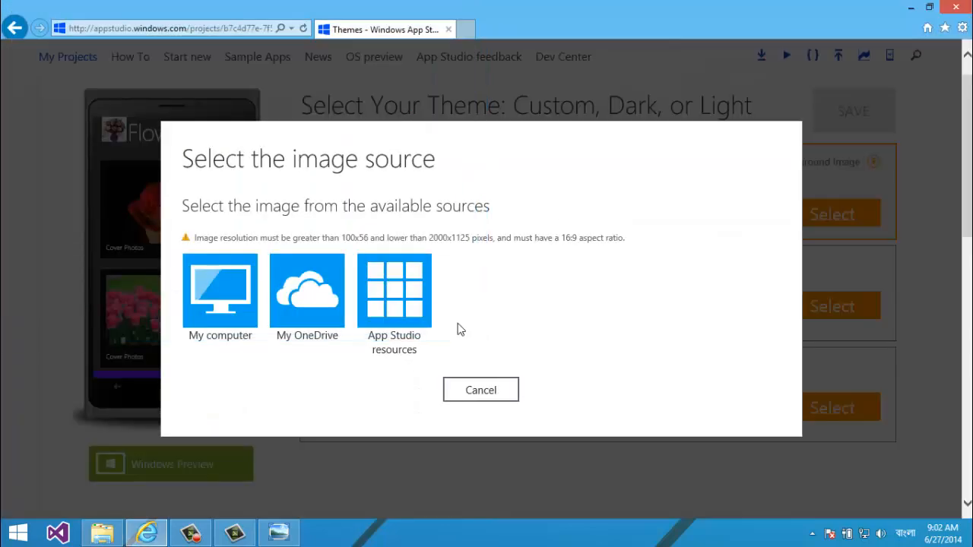
{"action": "left_click", "coordinate": [358, 350]}
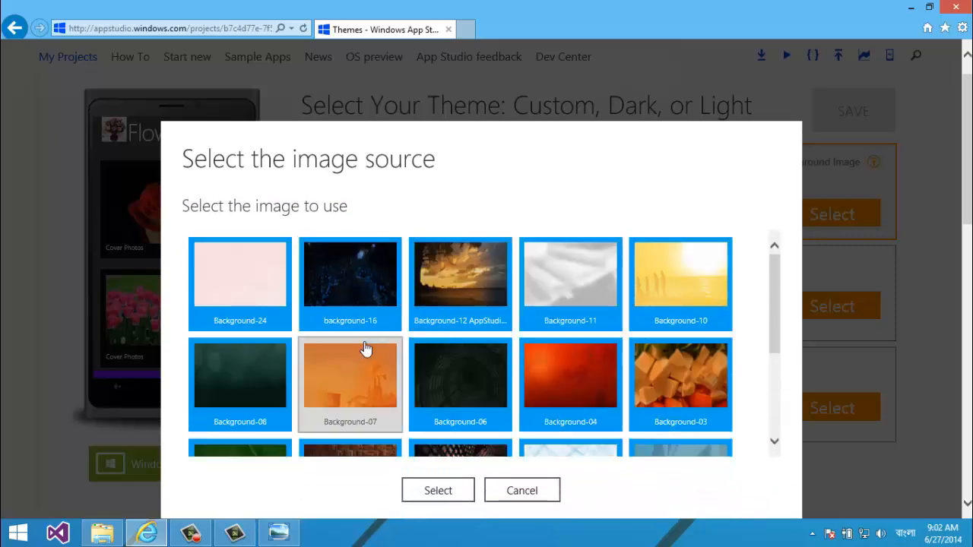
{"action": "left_click_drag", "start_coordinate": [775, 330], "coordinate": [750, 276]}
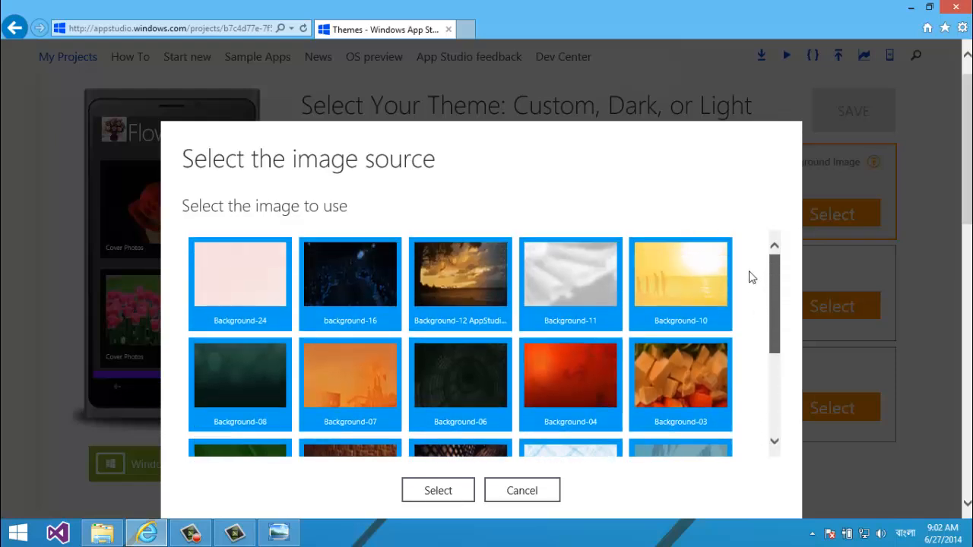
{"action": "left_click", "coordinate": [566, 388]}
{"action": "left_click", "coordinate": [439, 491]}
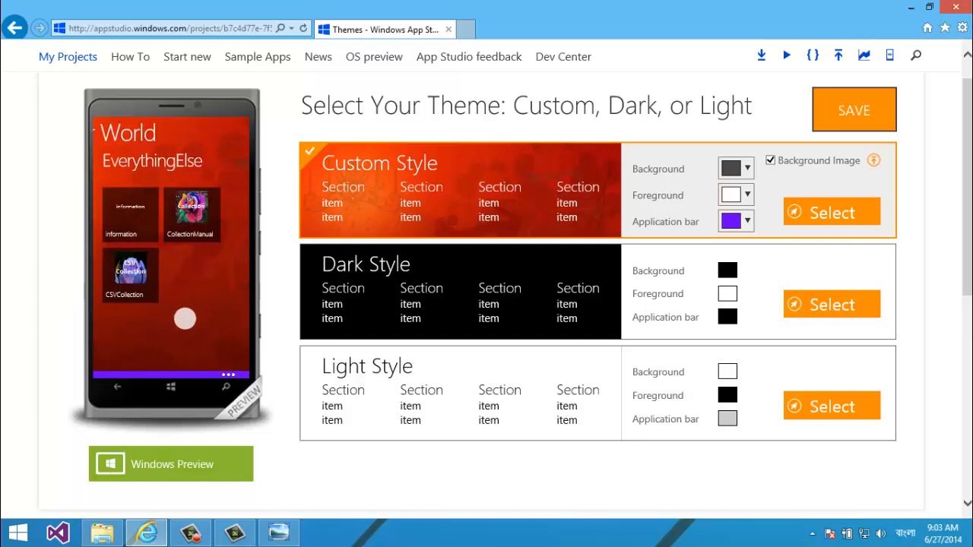
{"action": "left_click_drag", "start_coordinate": [182, 293], "coordinate": [210, 369]}
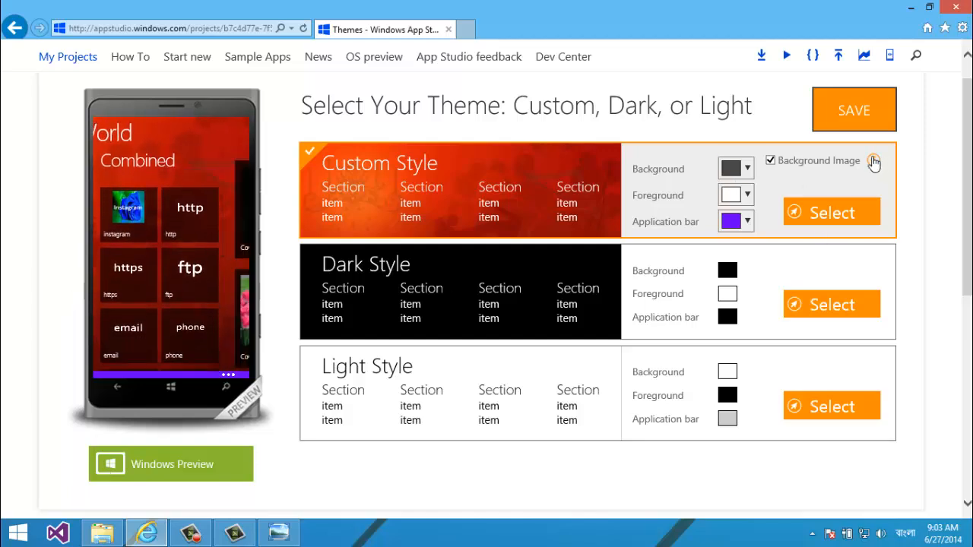
{"action": "left_click", "coordinate": [874, 163]}
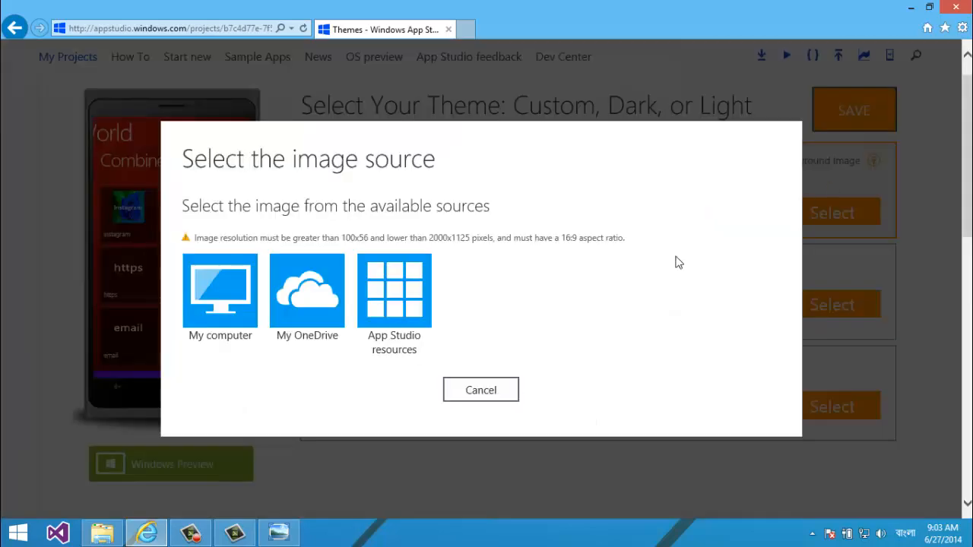
{"action": "left_click", "coordinate": [396, 305]}
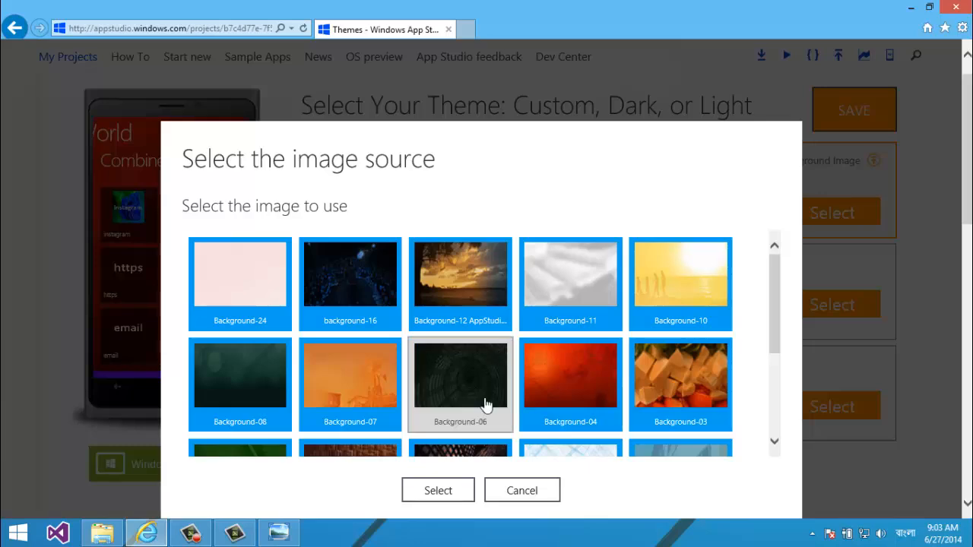
{"action": "left_click", "coordinate": [523, 491]}
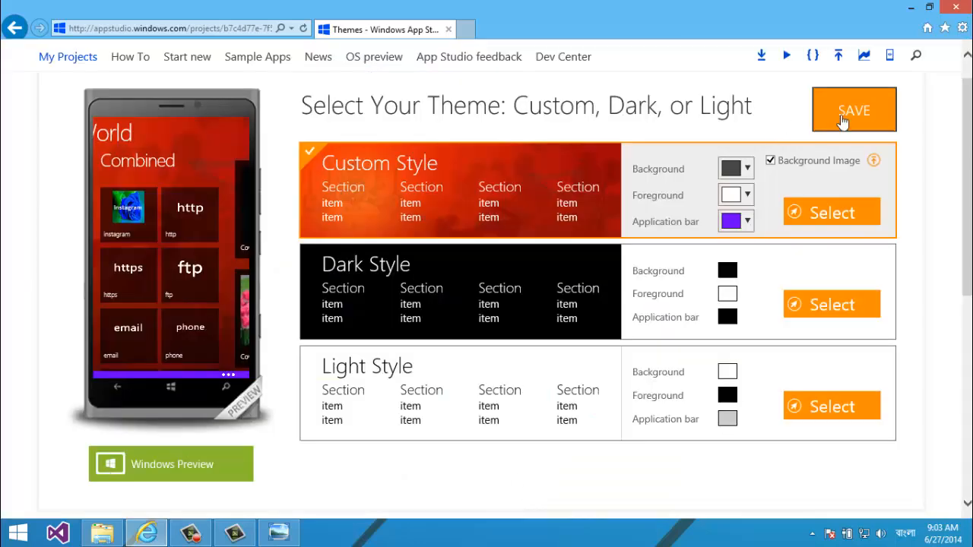
- Grant Windows App Studio access to OneDrive as an image source and browse its files without choosing one
{"action": "left_click", "coordinate": [873, 163]}
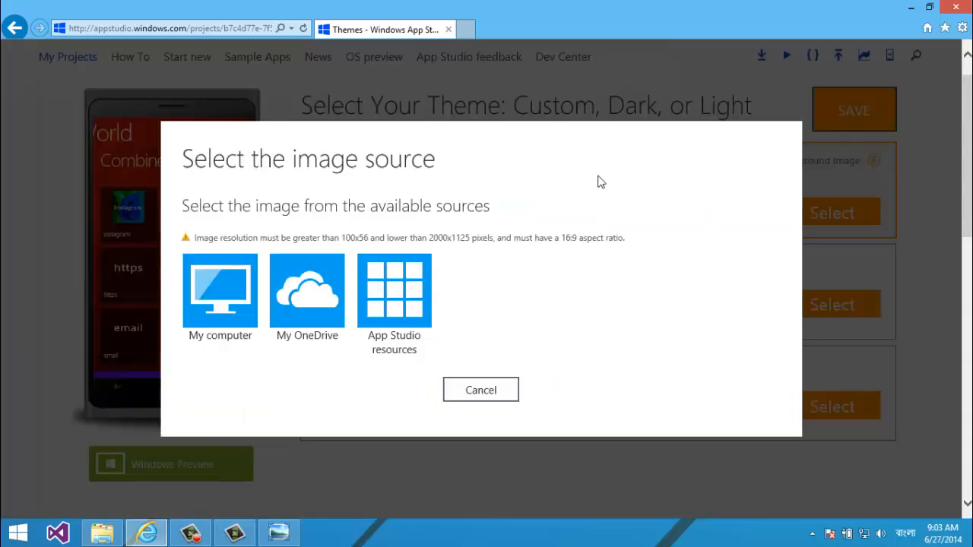
{"action": "left_click", "coordinate": [277, 311]}
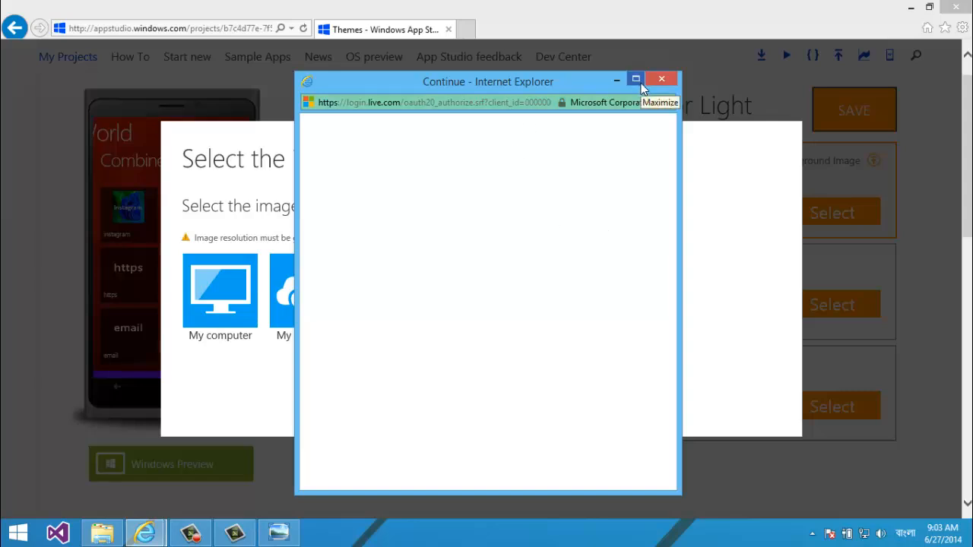
{"action": "left_click", "coordinate": [640, 83]}
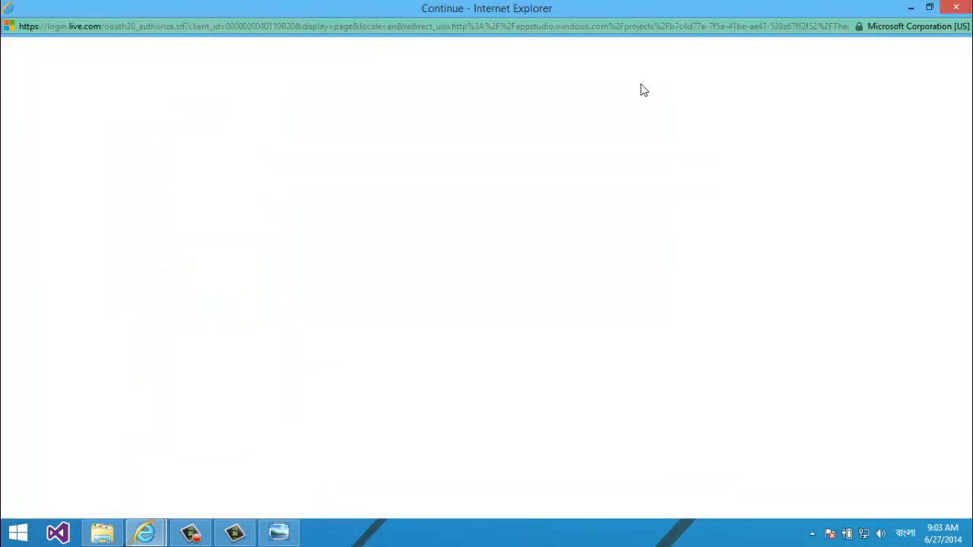
{"action": "left_click", "coordinate": [929, 10]}
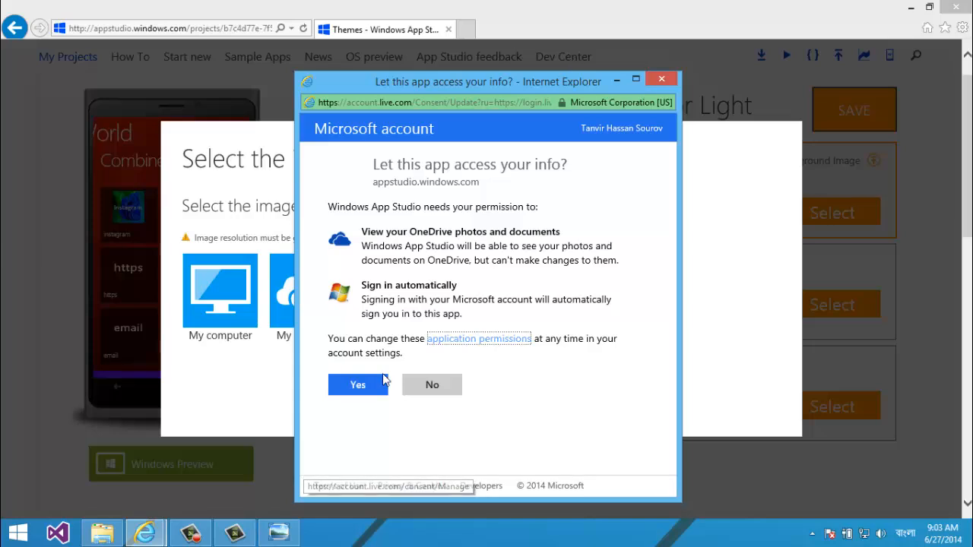
{"action": "left_click", "coordinate": [369, 385]}
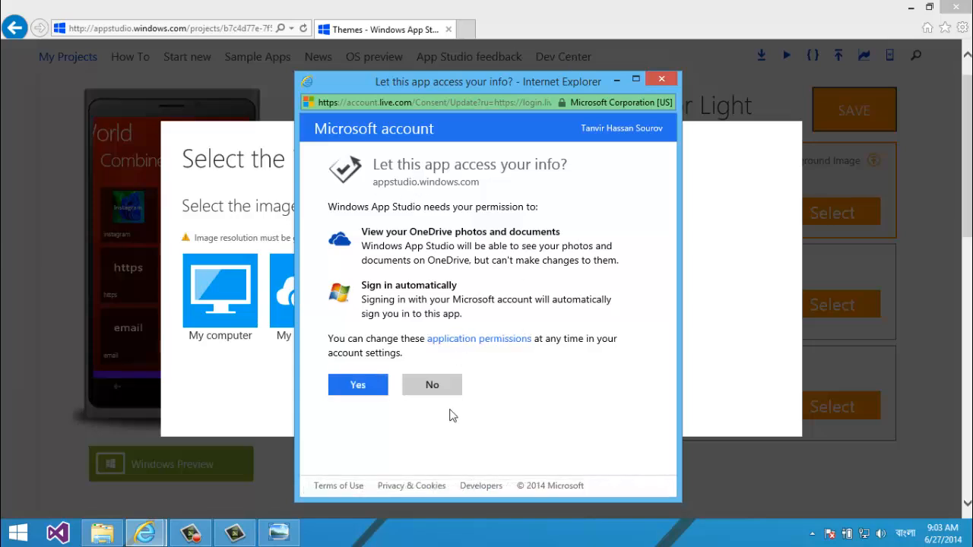
{"action": "left_click", "coordinate": [352, 384]}
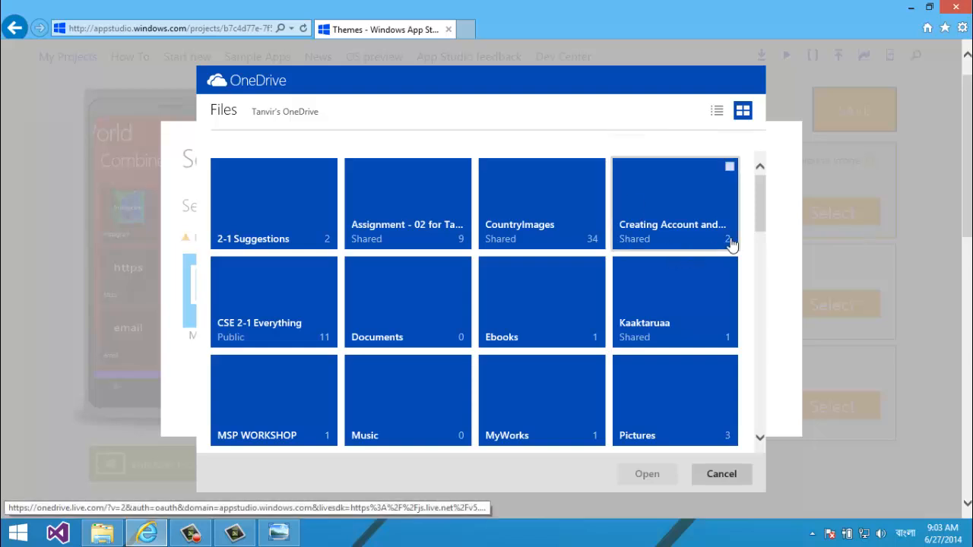
{"action": "left_click_drag", "start_coordinate": [763, 217], "coordinate": [758, 419]}
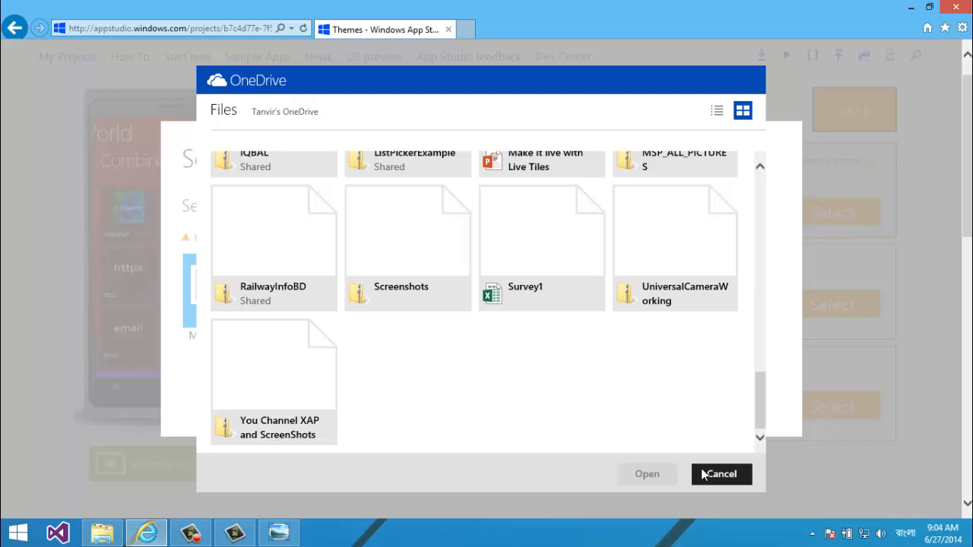
{"action": "left_click", "coordinate": [717, 473]}
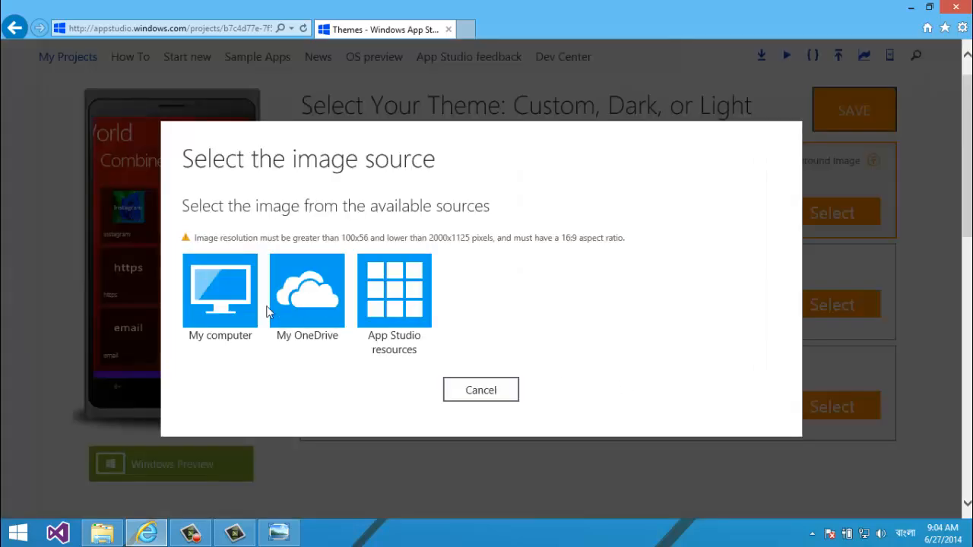
- Browse the computer for the background image and show the App_Background folder's pictures as large icons
{"action": "left_click", "coordinate": [230, 295]}
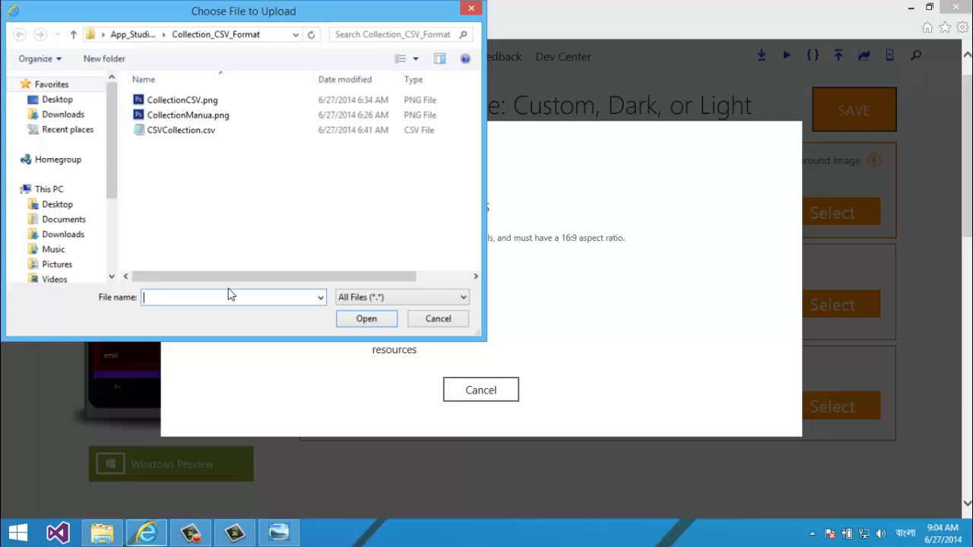
{"action": "left_click", "coordinate": [76, 36]}
{"action": "double_click", "coordinate": [172, 130]}
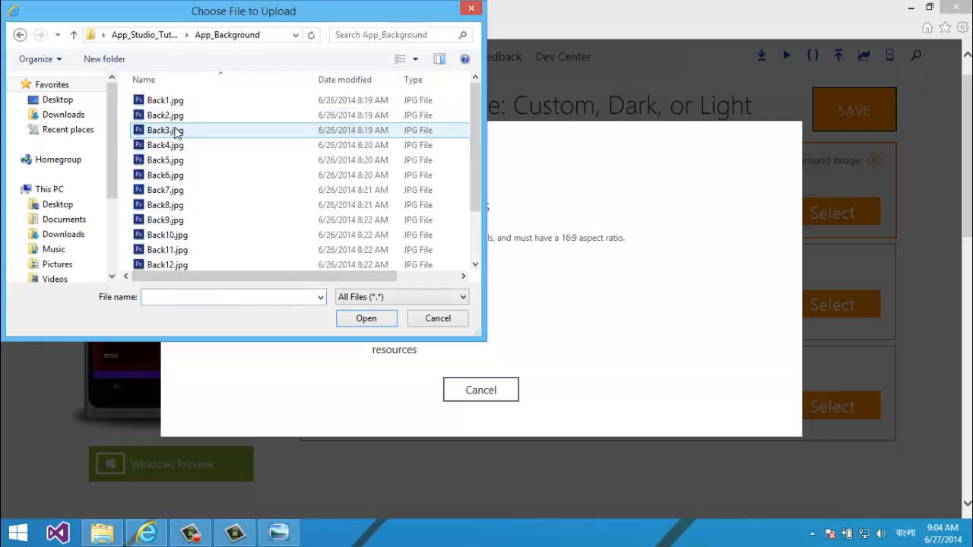
{"action": "right_click", "coordinate": [242, 101]}
{"action": "mouse_move", "coordinate": [264, 114]}
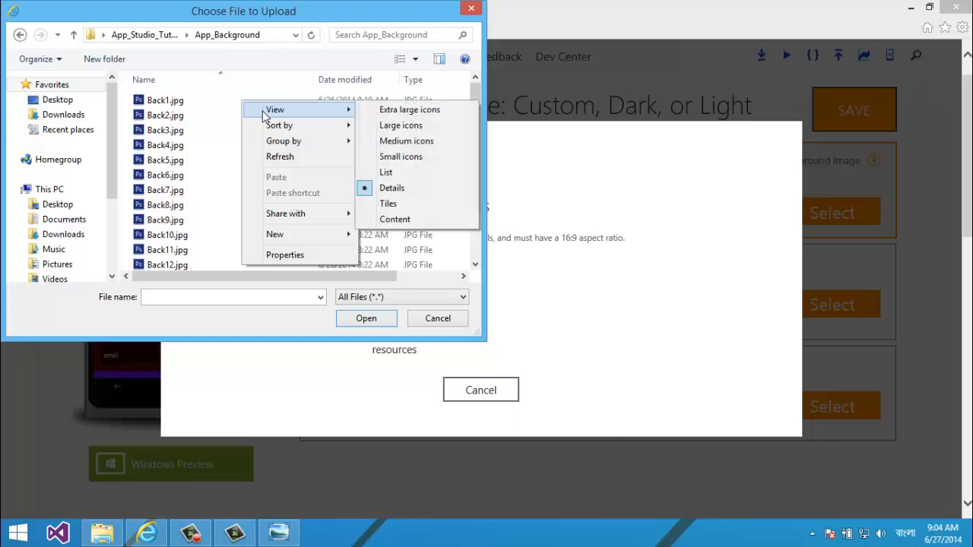
{"action": "left_click", "coordinate": [401, 125]}
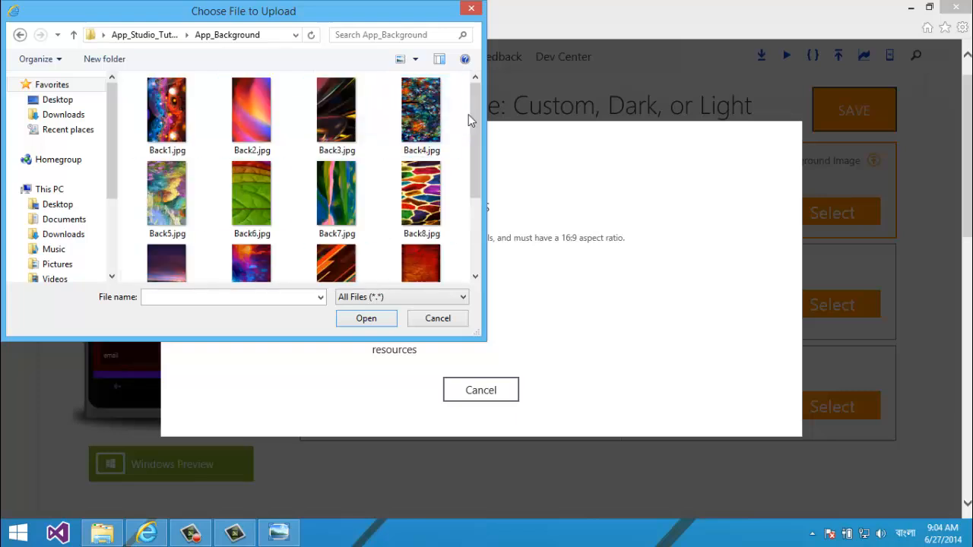
- Try to upload back15.jpg as the Custom Style's background image
{"action": "left_click_drag", "start_coordinate": [471, 117], "coordinate": [493, 227]}
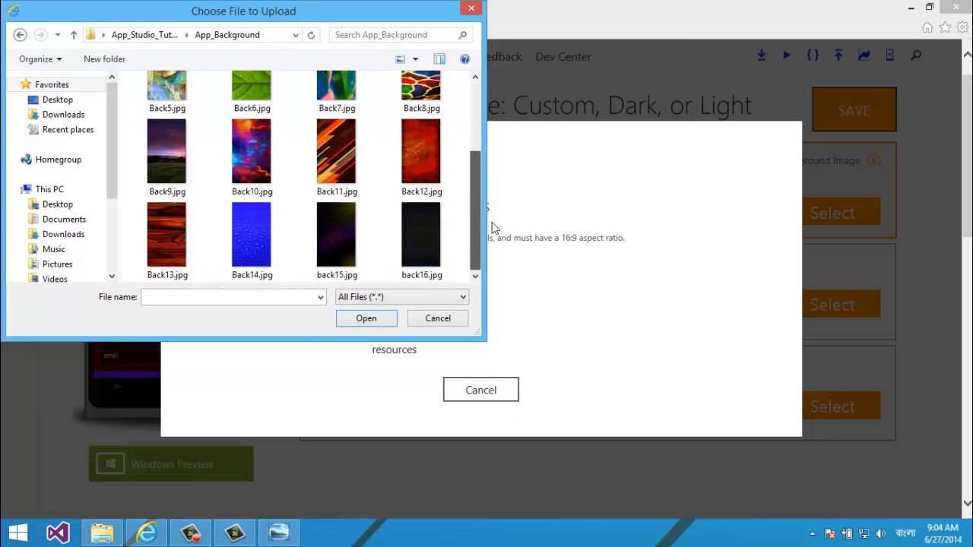
{"action": "left_click", "coordinate": [330, 240]}
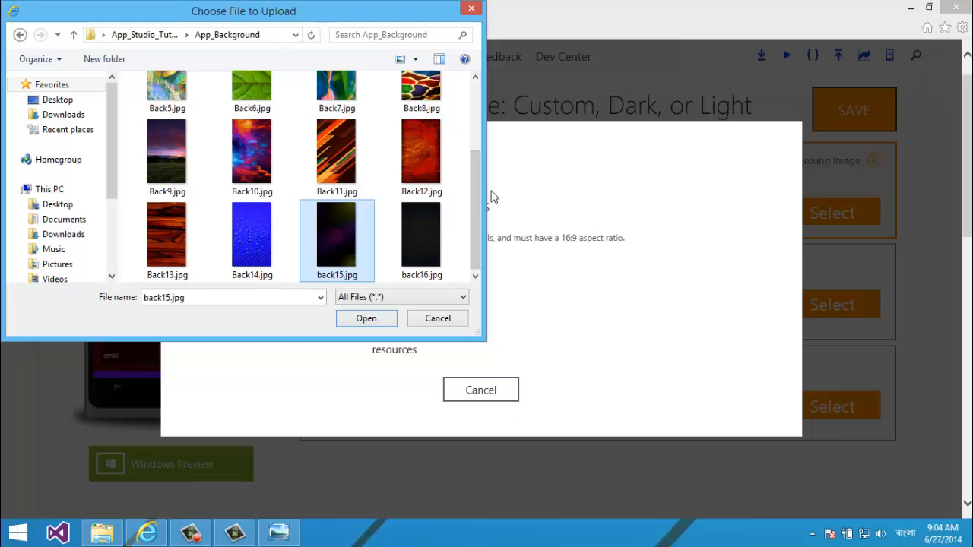
{"action": "mouse_move", "coordinate": [469, 192]}
{"action": "left_mouse_down"}
{"action": "mouse_move", "coordinate": [475, 114]}
{"action": "mouse_move", "coordinate": [475, 186]}
{"action": "left_mouse_up"}
{"action": "double_click", "coordinate": [333, 241]}
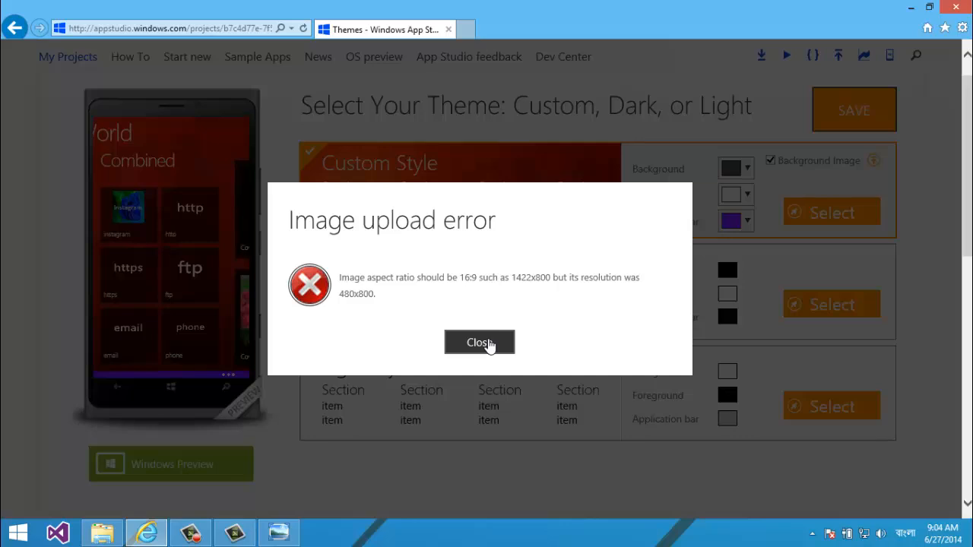
{"action": "left_click", "coordinate": [489, 345]}
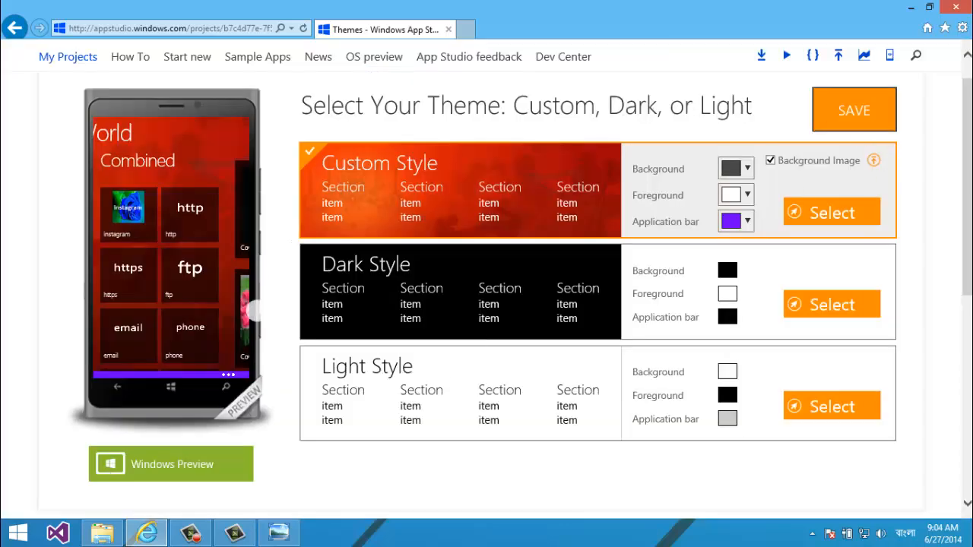
- Switch to File Explorer and open the App_Background folder inside App_Studio_Tutorials
{"action": "left_click", "coordinate": [103, 533]}
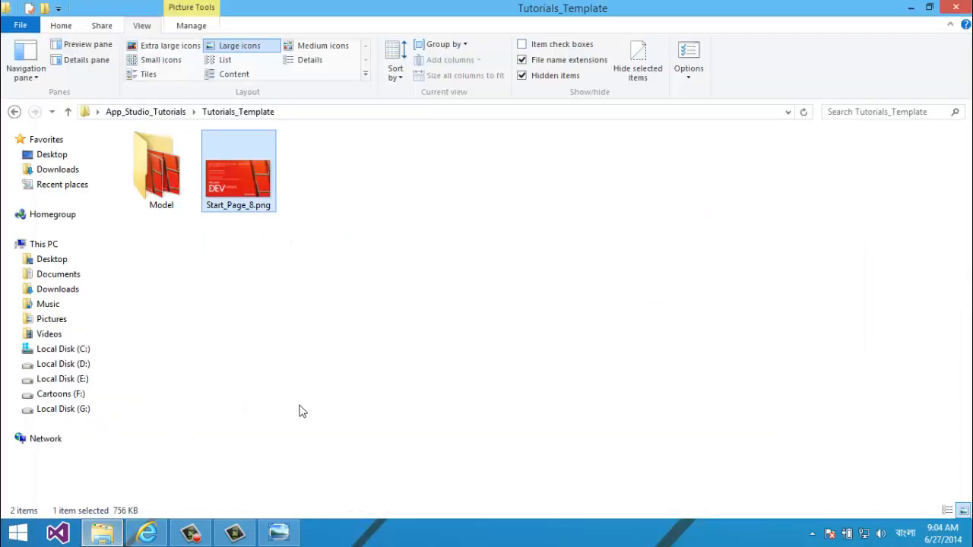
{"action": "key", "text": "alt+Up"}
{"action": "key", "text": "Up"}
{"action": "key", "text": "Up"}
{"action": "key", "text": "Up"}
{"action": "key", "text": "Up"}
{"action": "key", "text": "Up"}
{"action": "key", "text": "Up"}
{"action": "key", "text": "Up"}
{"action": "key", "text": "Up"}
{"action": "key", "text": "Up"}
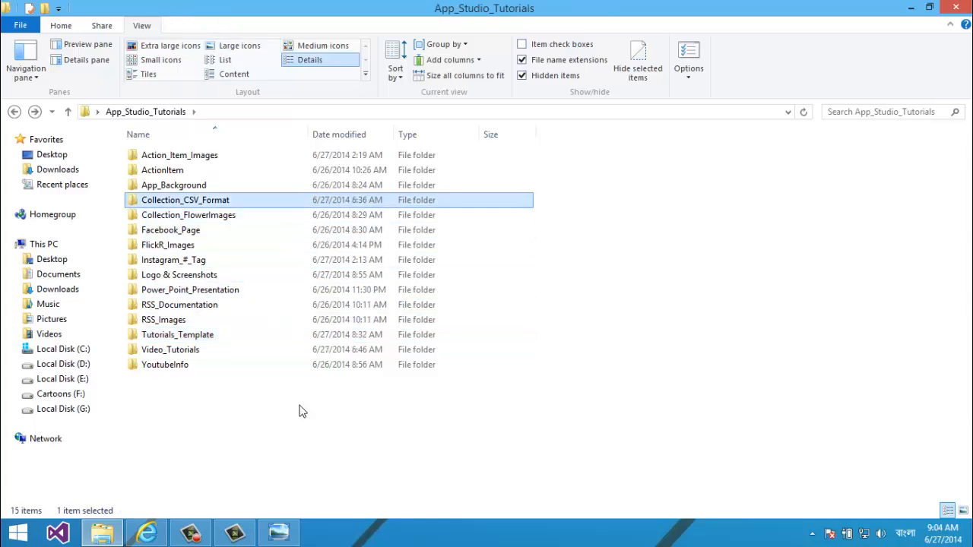
{"action": "key", "text": "Up"}
{"action": "key", "text": "Return"}
- Open back15.jpg from the App_Background folder in Paint
{"action": "key", "text": "Right"}
{"action": "key", "text": "Right"}
{"action": "key", "text": "Right"}
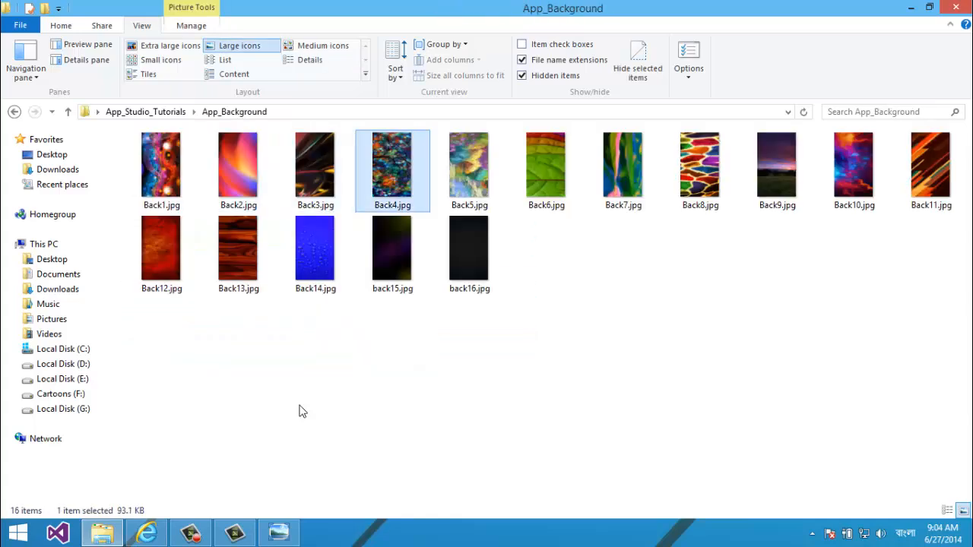
{"action": "key", "text": "Down"}
{"action": "right_click", "coordinate": [357, 291]}
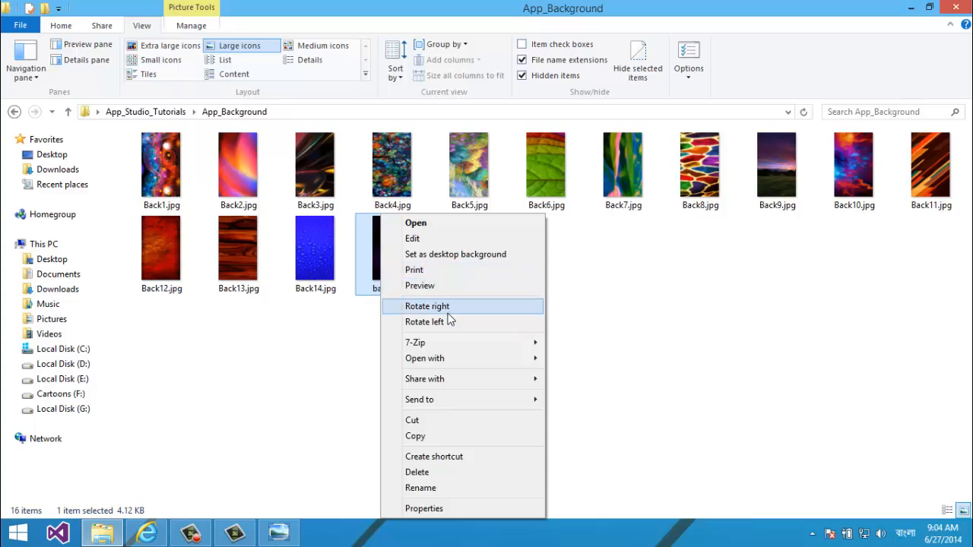
{"action": "mouse_move", "coordinate": [471, 358]}
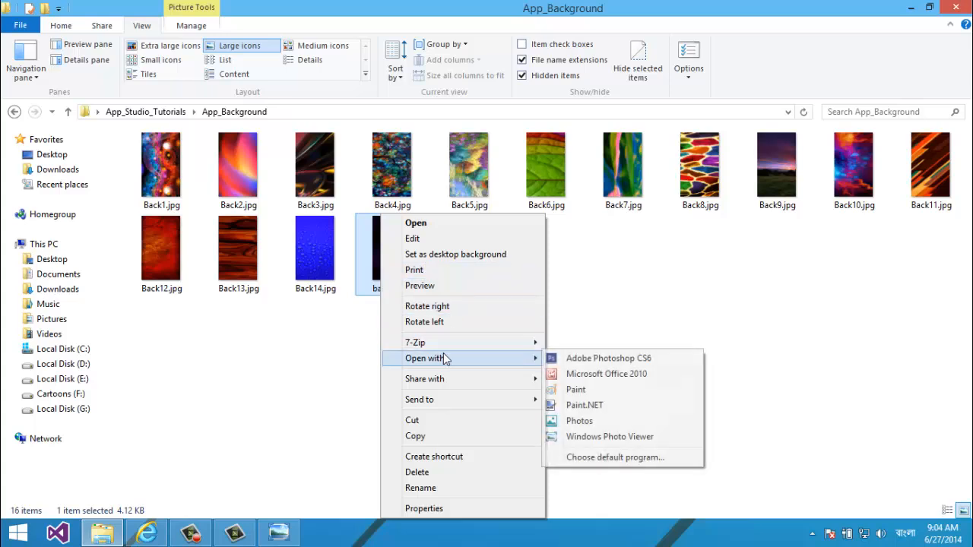
{"action": "left_click", "coordinate": [576, 390]}
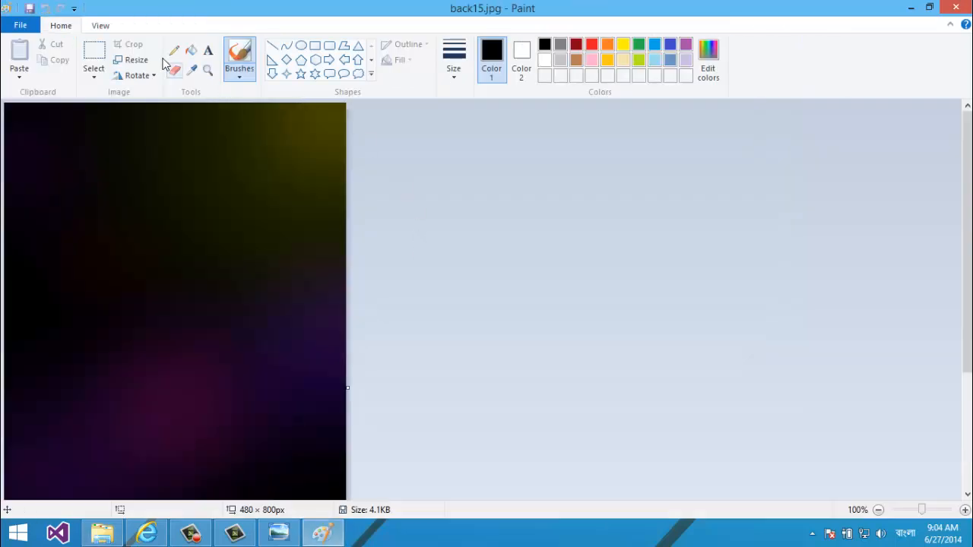
- Open Paint's resize settings for back15.jpg, check App Studio's size requirements for the background image, and return to Paint
{"action": "left_click", "coordinate": [134, 61]}
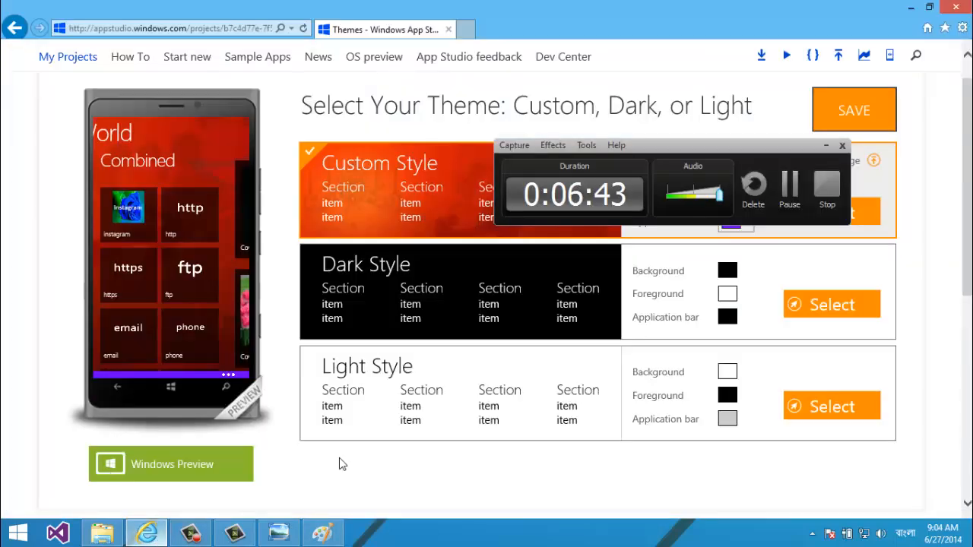
{"action": "left_click", "coordinate": [826, 145]}
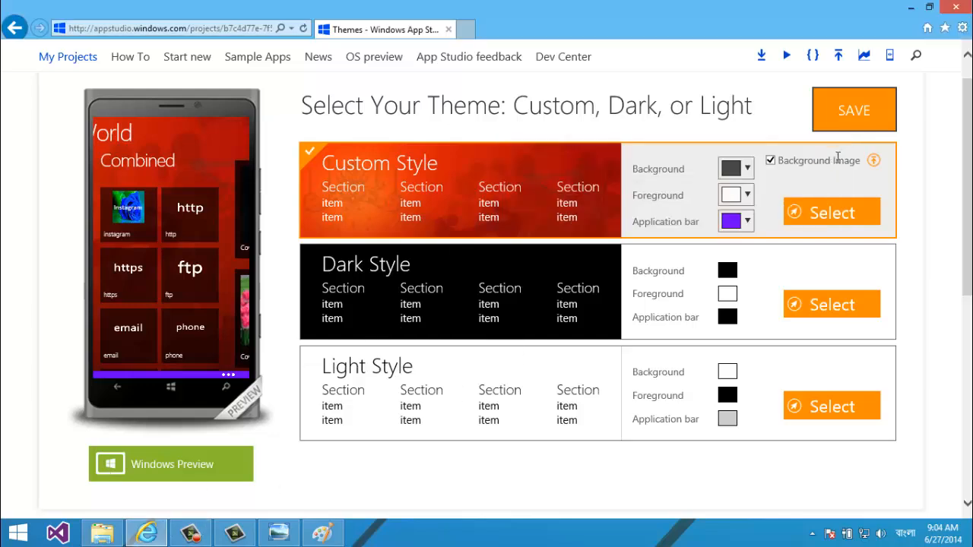
{"action": "left_click", "coordinate": [876, 161]}
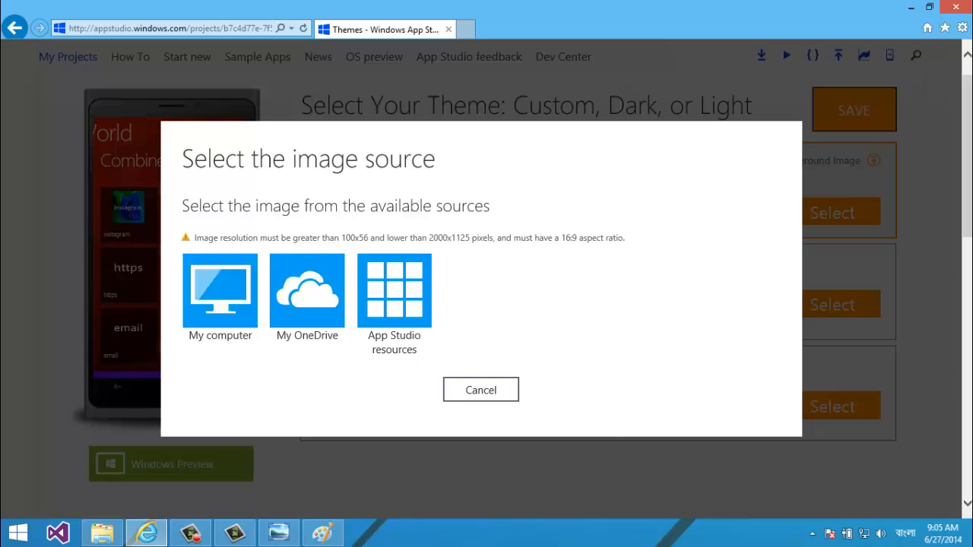
{"action": "left_click", "coordinate": [308, 539]}
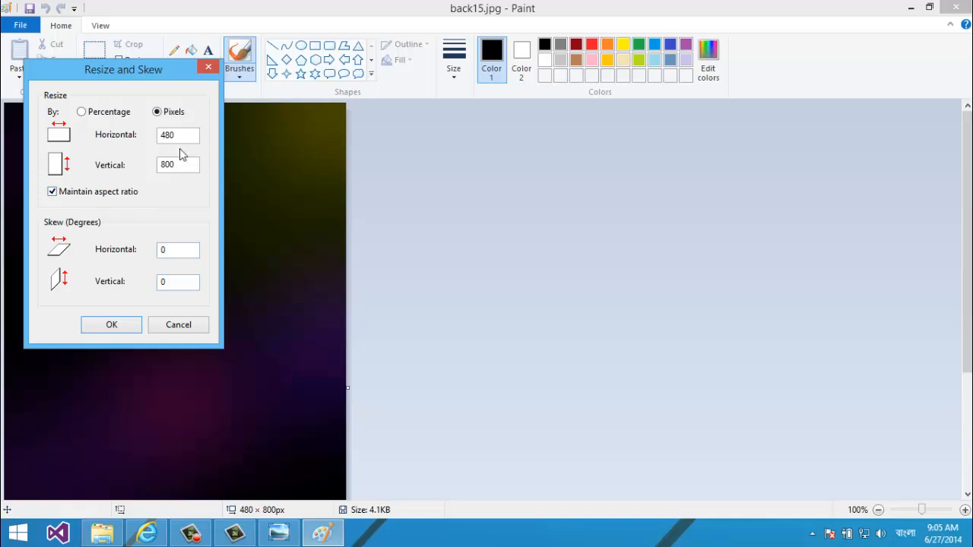
- Resize the image to 800 pixels horizontally with its aspect ratio maintained
{"action": "left_click_drag", "start_coordinate": [177, 137], "coordinate": [199, 168]}
{"action": "double_click", "coordinate": [162, 168]}
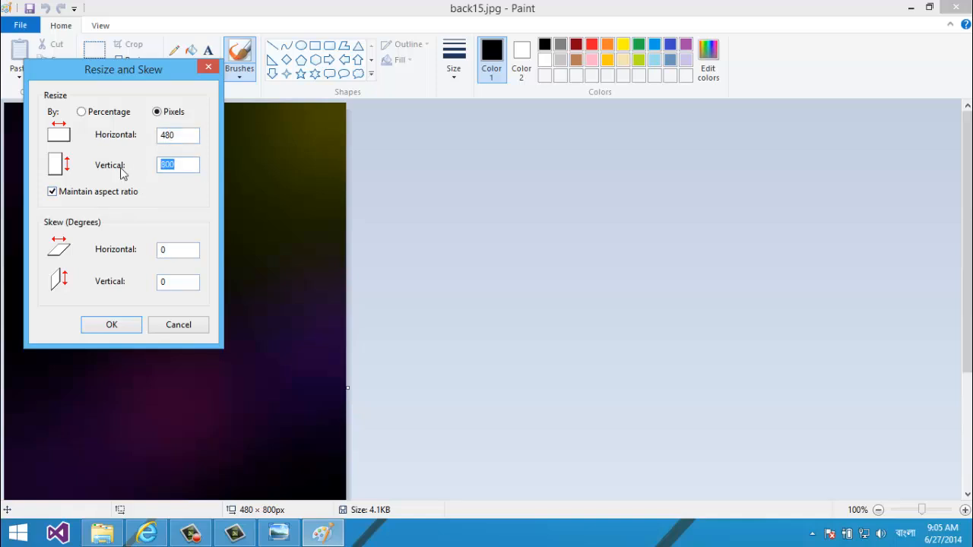
{"action": "type", "text": "20"}
{"action": "double_click", "coordinate": [188, 164]}
{"action": "type", "text": "12"}
{"action": "double_click", "coordinate": [176, 136]}
{"action": "type", "text": "800"}
{"action": "left_click", "coordinate": [126, 332]}
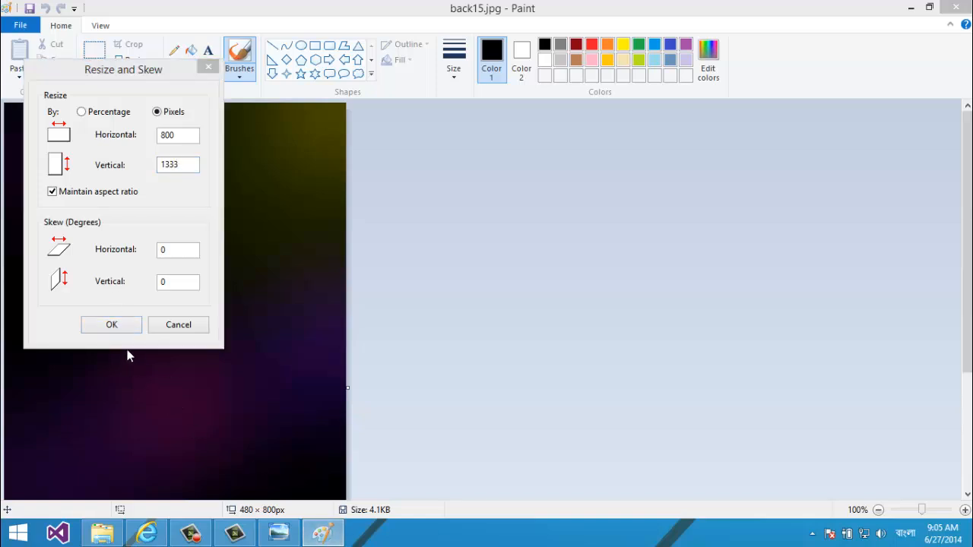
{"action": "left_click", "coordinate": [119, 331]}
{"action": "left_click", "coordinate": [410, 249]}
- Try to save the resized image over the original back15.jpg
{"action": "key", "text": "ctrl+s"}
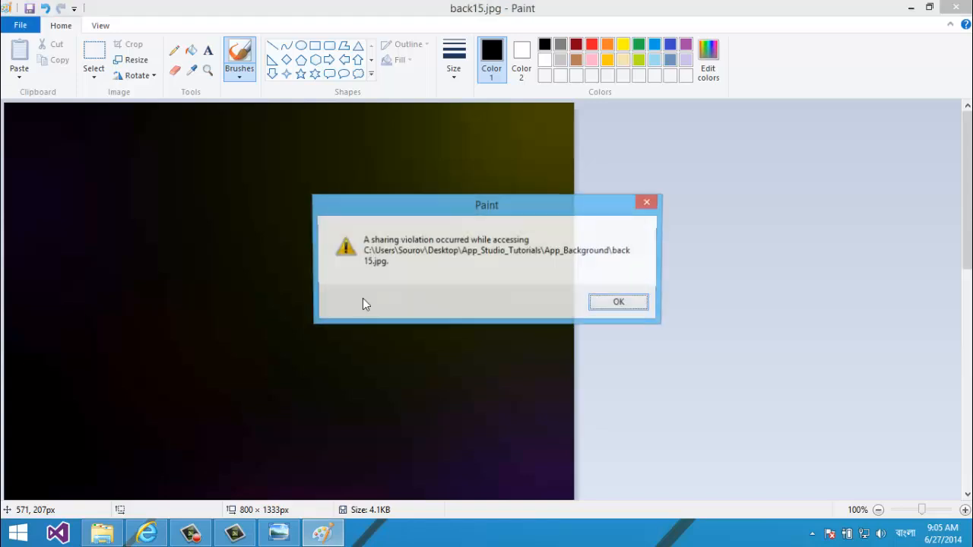
{"action": "left_click", "coordinate": [620, 303]}
{"action": "key", "text": "ctrl+s"}
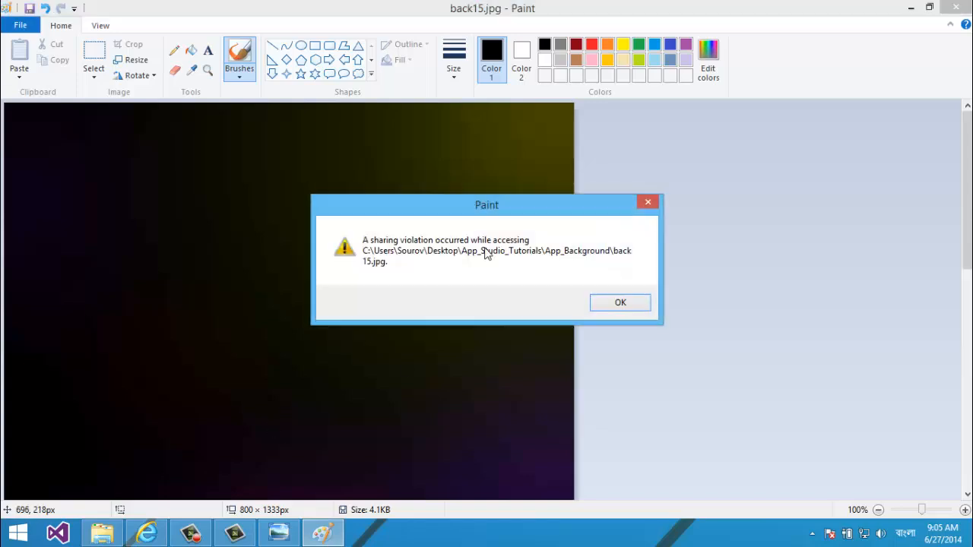
{"action": "left_click", "coordinate": [618, 300]}
- Save the resized image as the PNG picture back15.png in the App_Background folder
{"action": "left_click", "coordinate": [15, 25]}
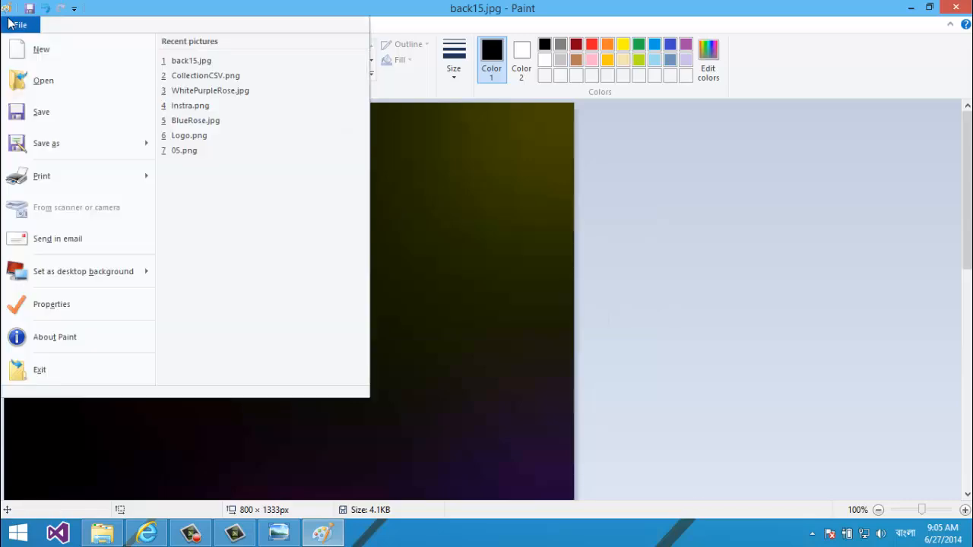
{"action": "mouse_move", "coordinate": [105, 141]}
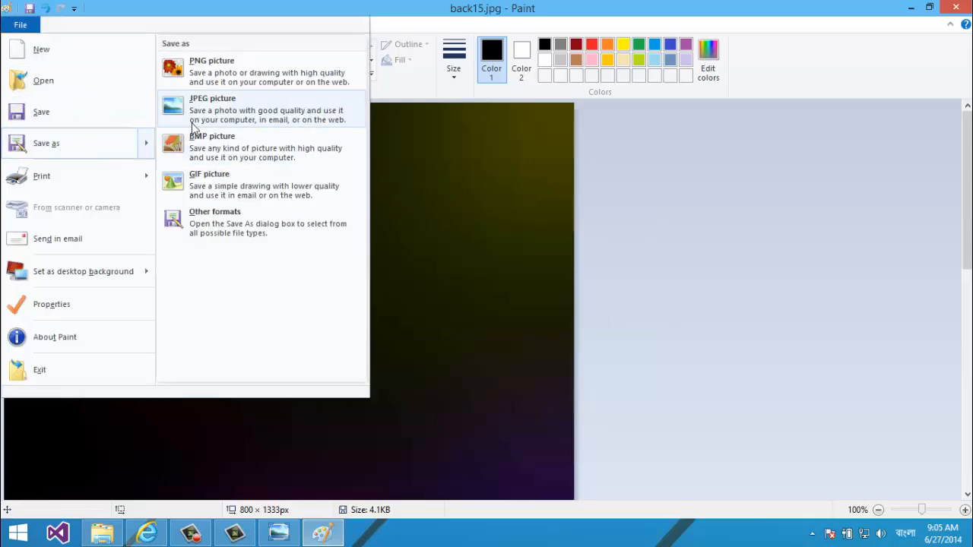
{"action": "left_click", "coordinate": [201, 73]}
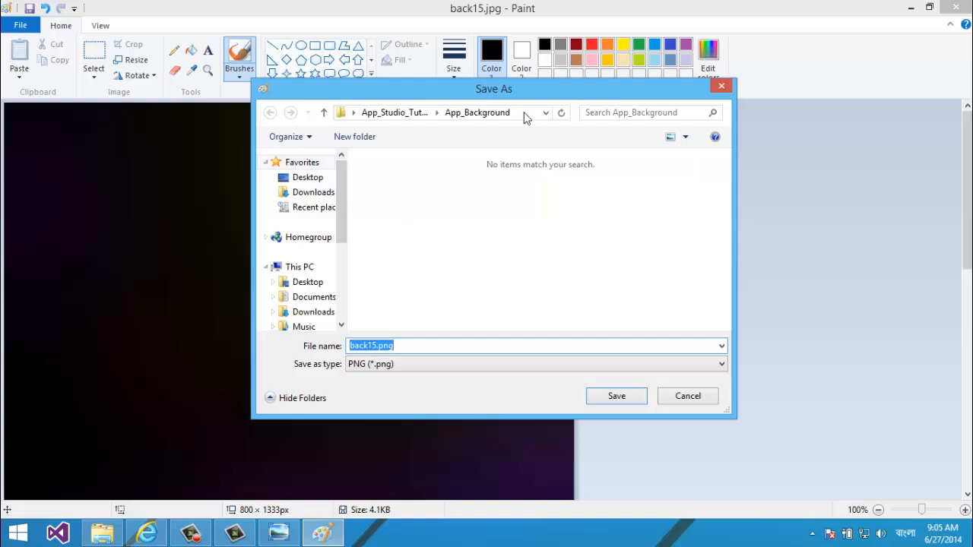
{"action": "left_click", "coordinate": [321, 114]}
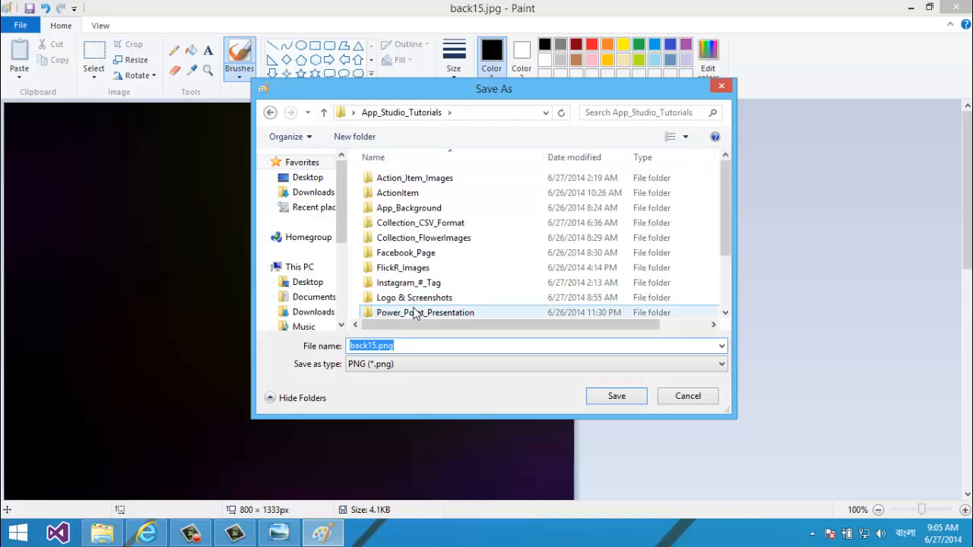
{"action": "double_click", "coordinate": [436, 211]}
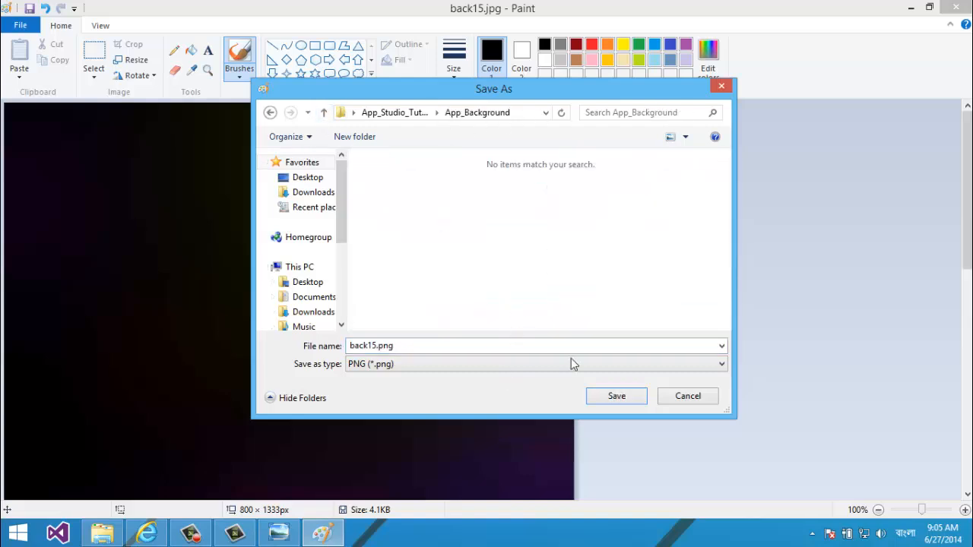
{"action": "left_click", "coordinate": [597, 402]}
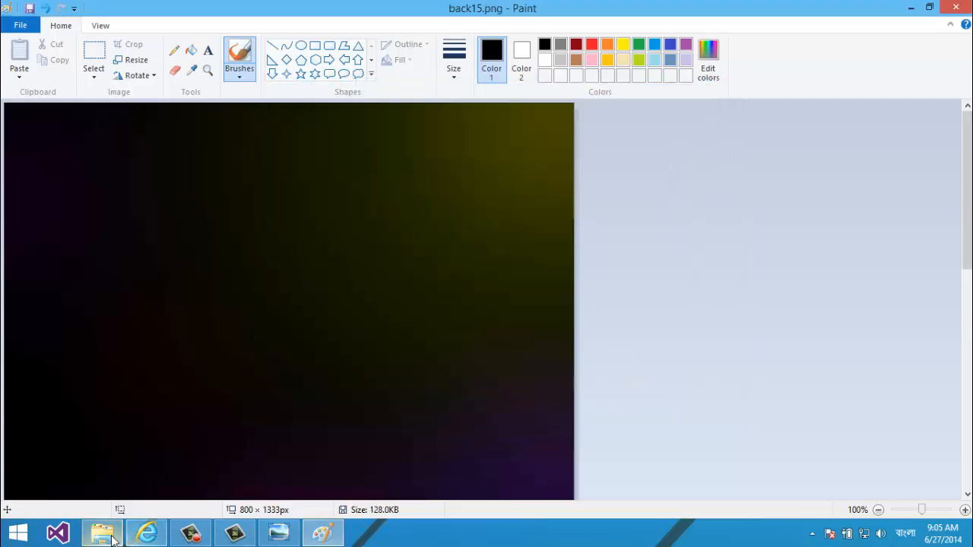
- Switch back to App Studio and try to upload back15.png from the computer as the Custom Style's background image
{"action": "left_click", "coordinate": [147, 533]}
{"action": "left_click", "coordinate": [224, 321]}
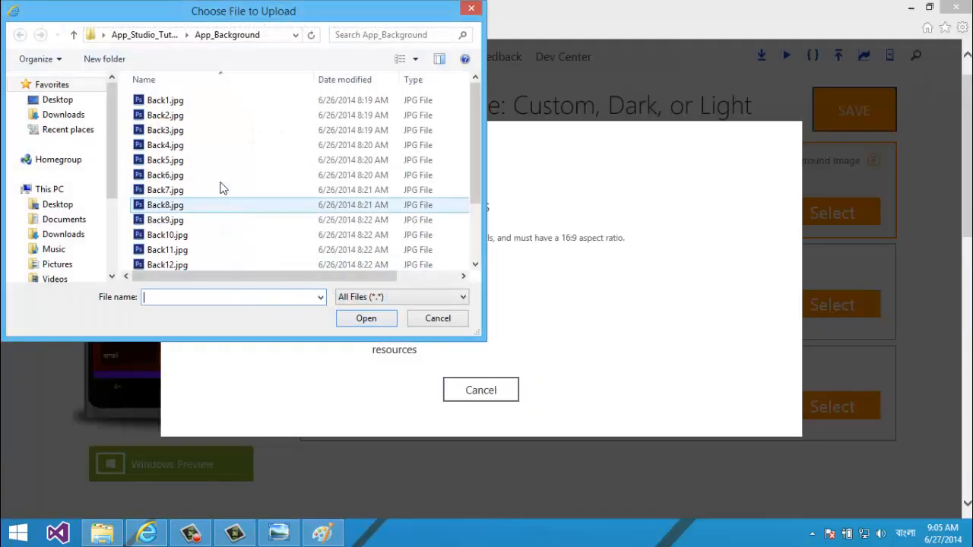
{"action": "left_click_drag", "start_coordinate": [475, 159], "coordinate": [478, 210]}
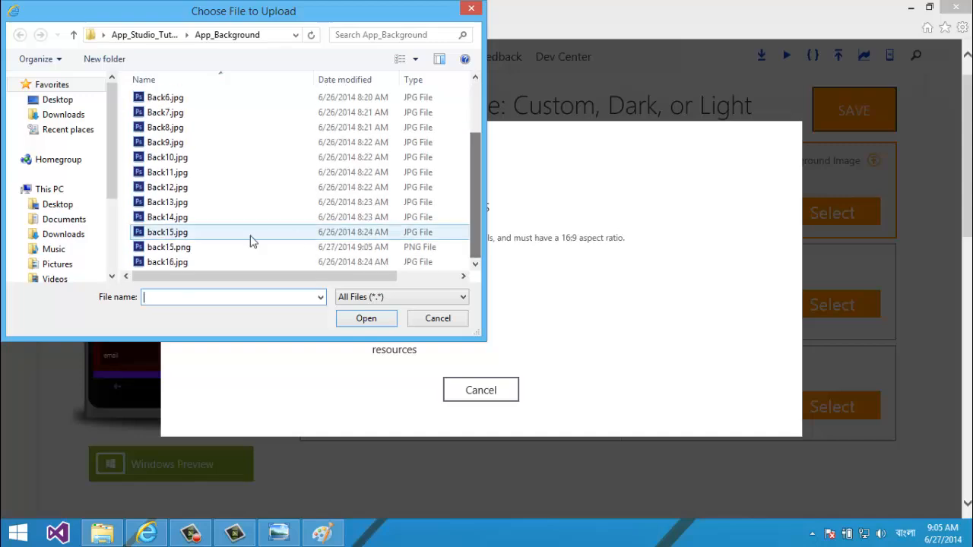
{"action": "double_click", "coordinate": [203, 248]}
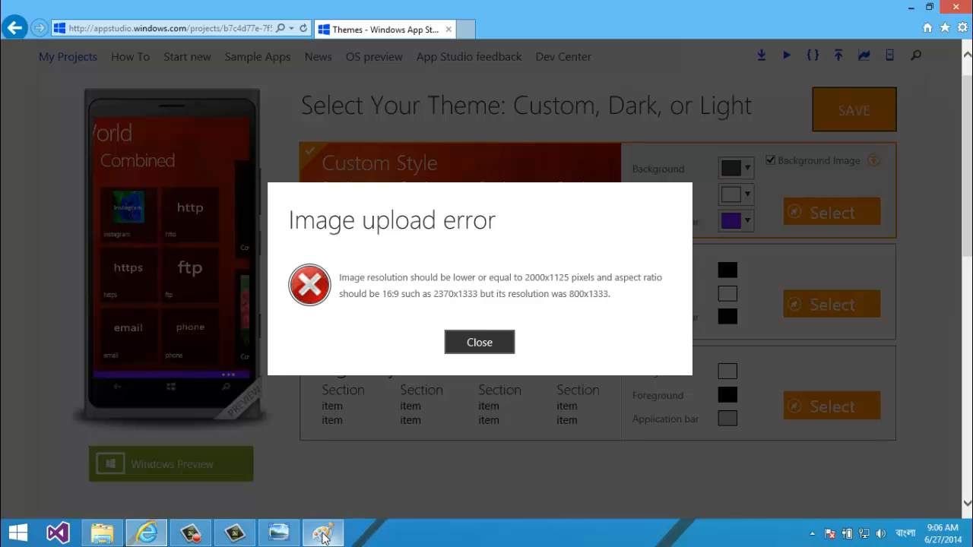
- Close Start_Page_8.png in Windows Photo Viewer and dismiss the image upload error in App Studio
{"action": "mouse_move", "coordinate": [290, 536]}
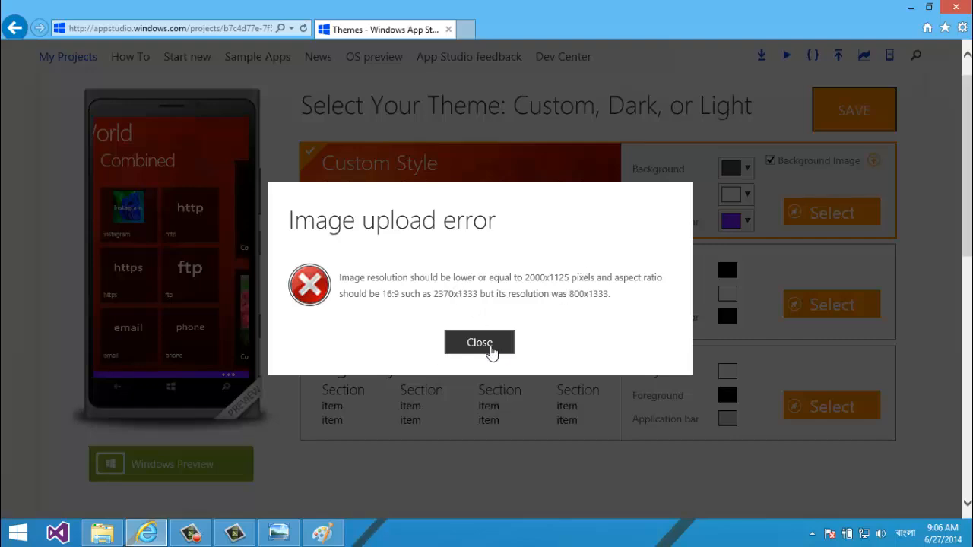
{"action": "left_click", "coordinate": [278, 533]}
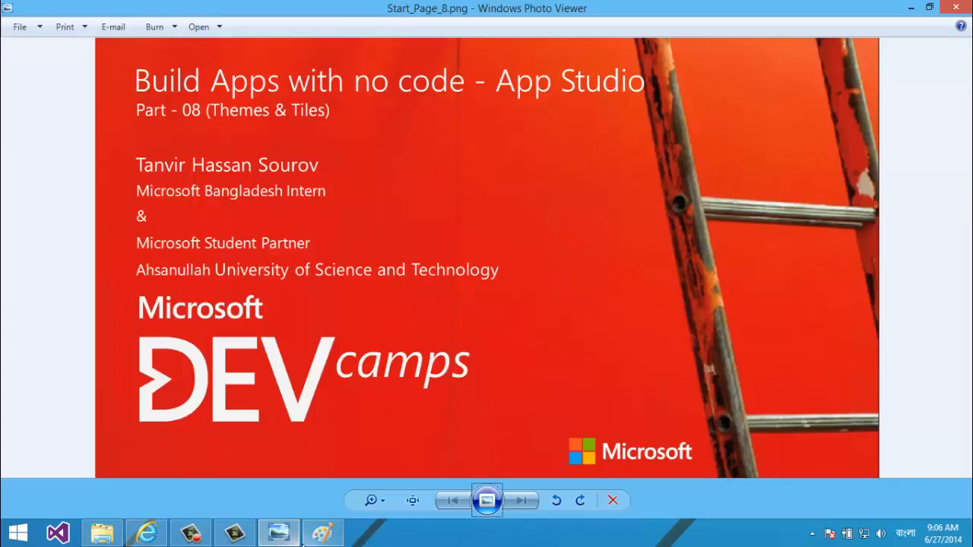
{"action": "left_click", "coordinate": [910, 7]}
{"action": "left_click", "coordinate": [955, 7]}
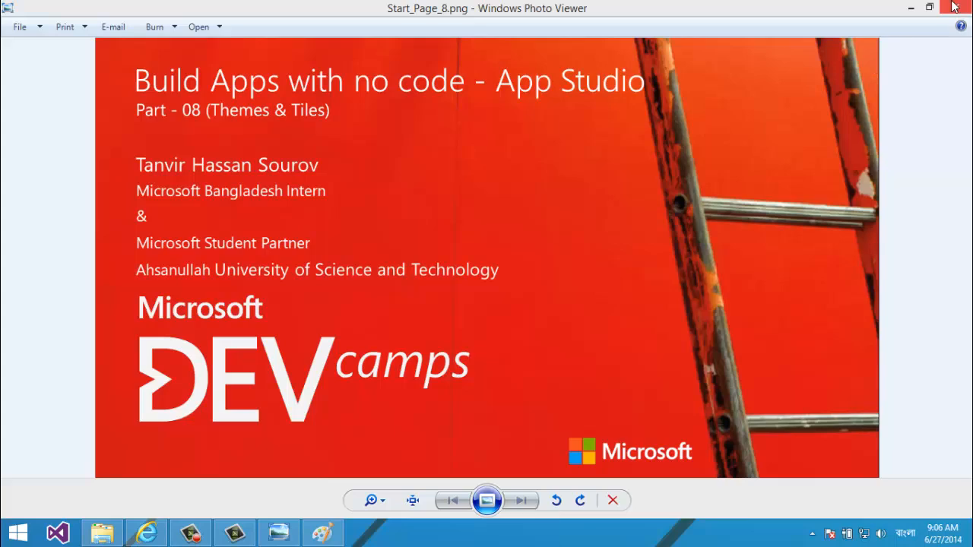
{"action": "left_click", "coordinate": [500, 343]}
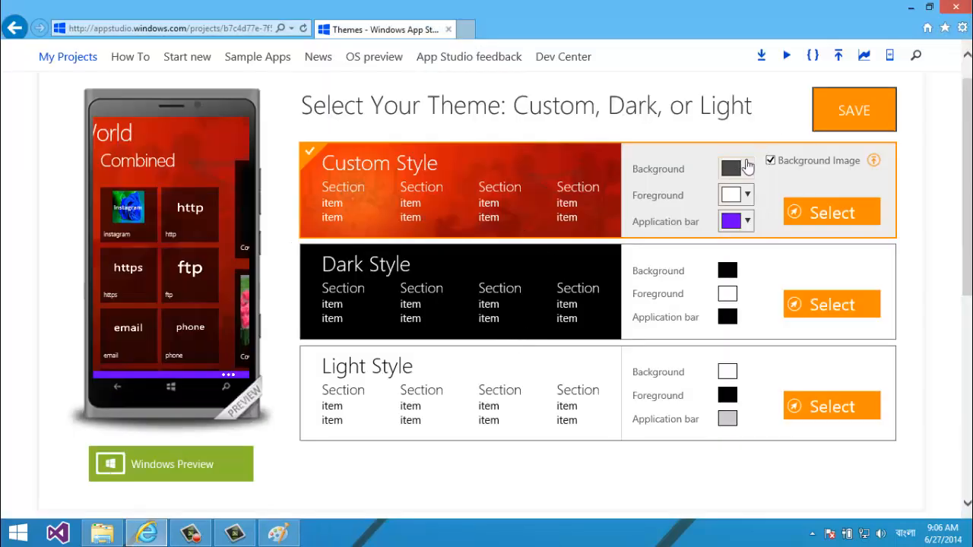
- Open the Custom Style background's image source choices, switch to Paint and resize back15.png to 480 × 800 pixels without maintaining aspect ratio
{"action": "left_click", "coordinate": [873, 165]}
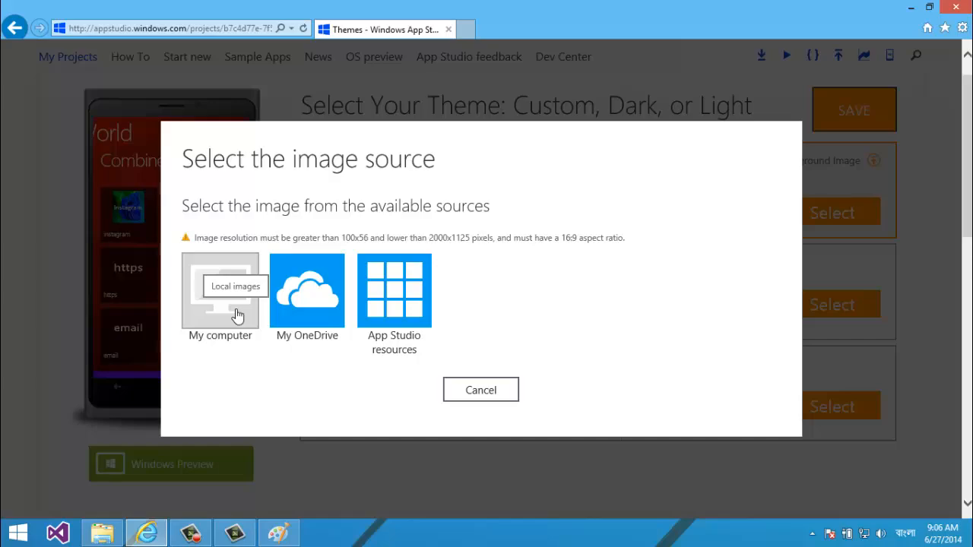
{"action": "left_click", "coordinate": [278, 532]}
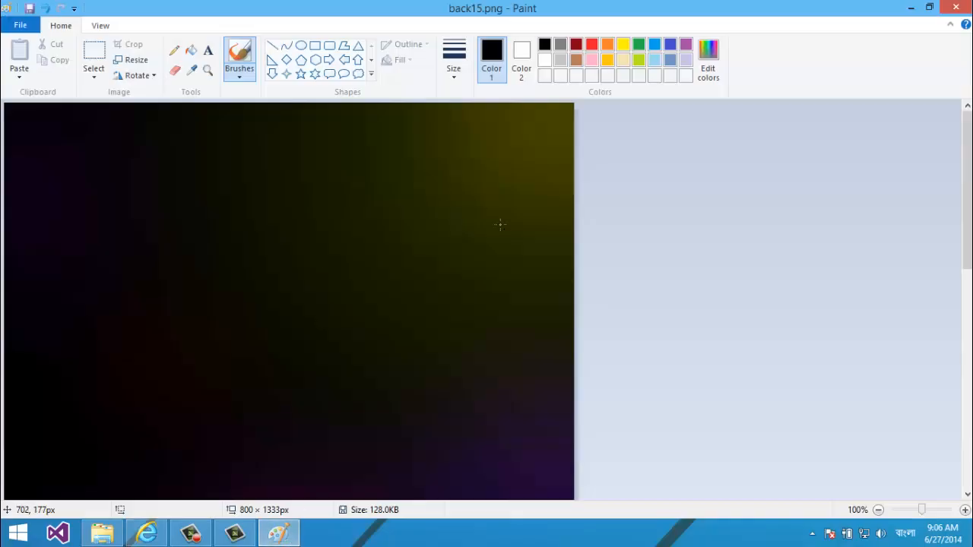
{"action": "left_click", "coordinate": [129, 60]}
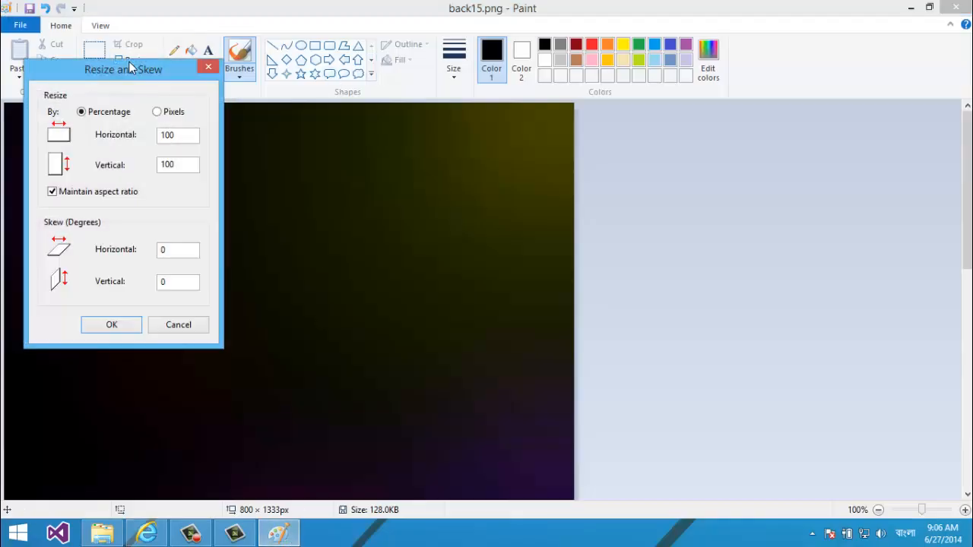
{"action": "left_click", "coordinate": [158, 111]}
{"action": "left_click_drag", "start_coordinate": [180, 135], "coordinate": [110, 137]}
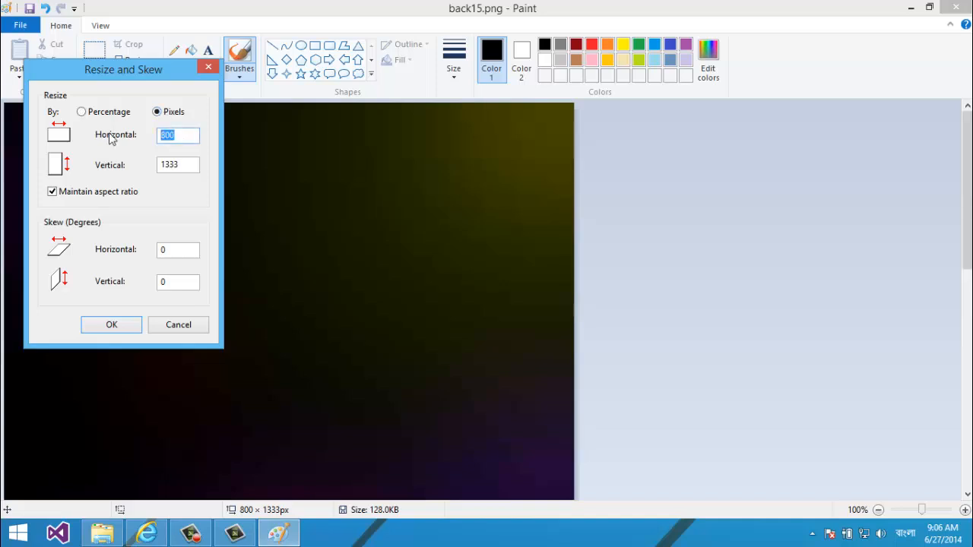
{"action": "type", "text": "480"}
{"action": "left_click", "coordinate": [124, 192]}
{"action": "left_click_drag", "start_coordinate": [190, 165], "coordinate": [30, 163]}
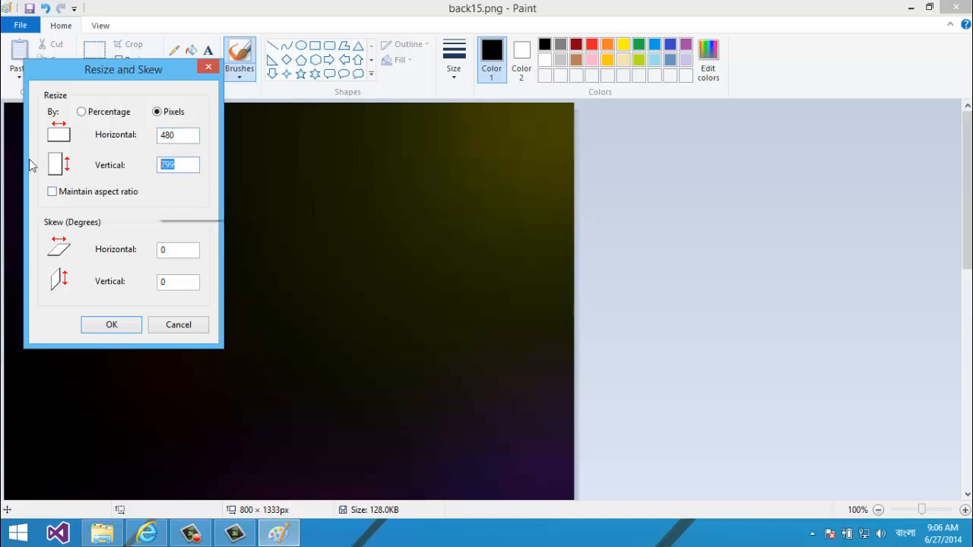
{"action": "type", "text": "8800"}
{"action": "key", "text": "Return"}
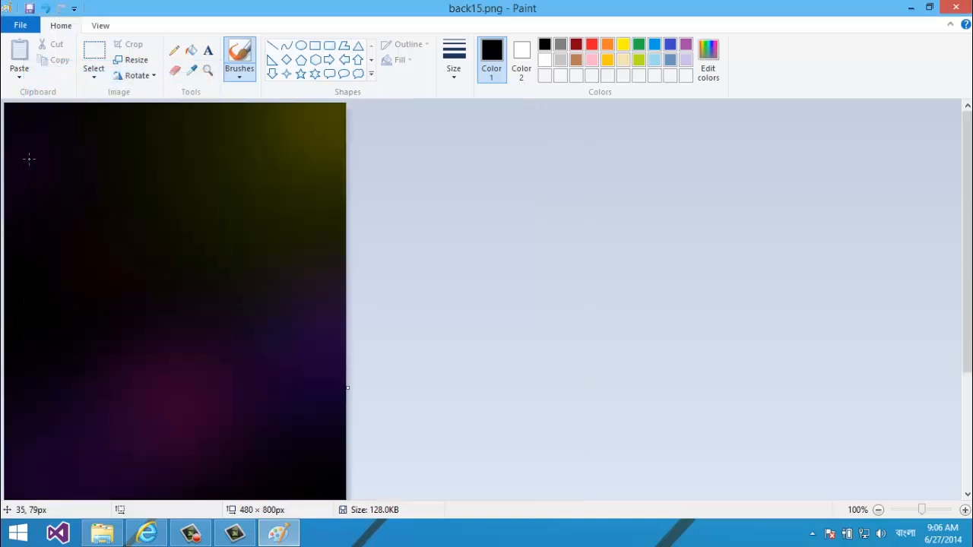
- Rotate the resized picture left by 90° and try to save it to back15.png
{"action": "left_click", "coordinate": [137, 75]}
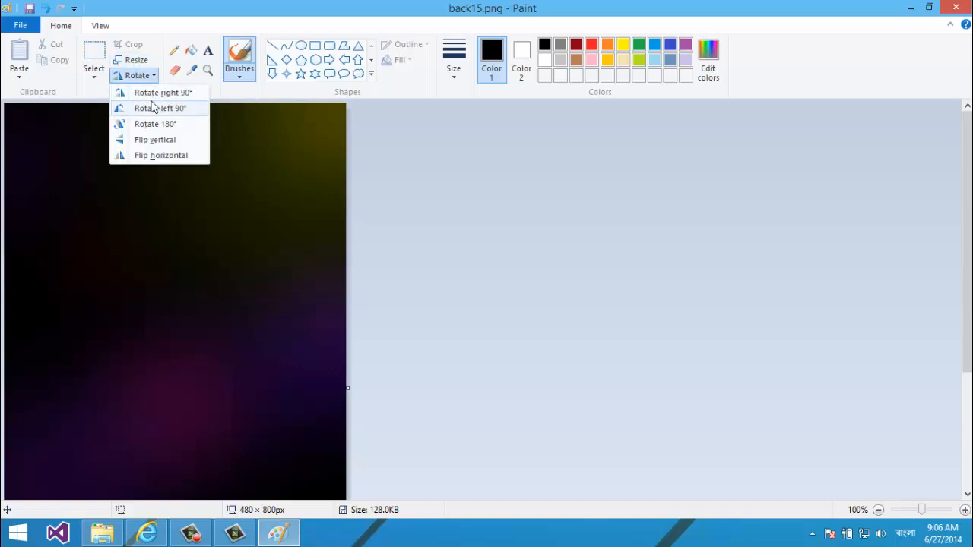
{"action": "left_click", "coordinate": [152, 107]}
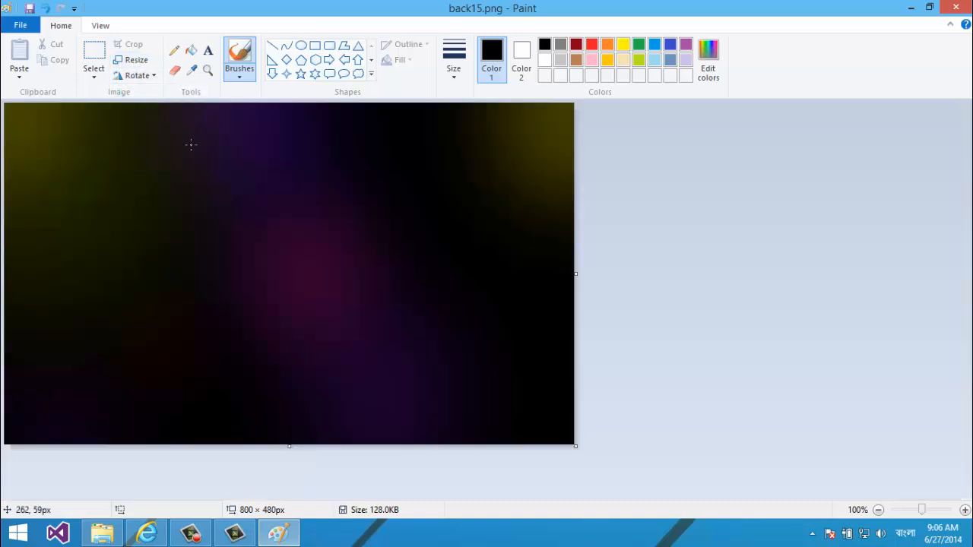
{"action": "key", "text": "ctrl+s"}
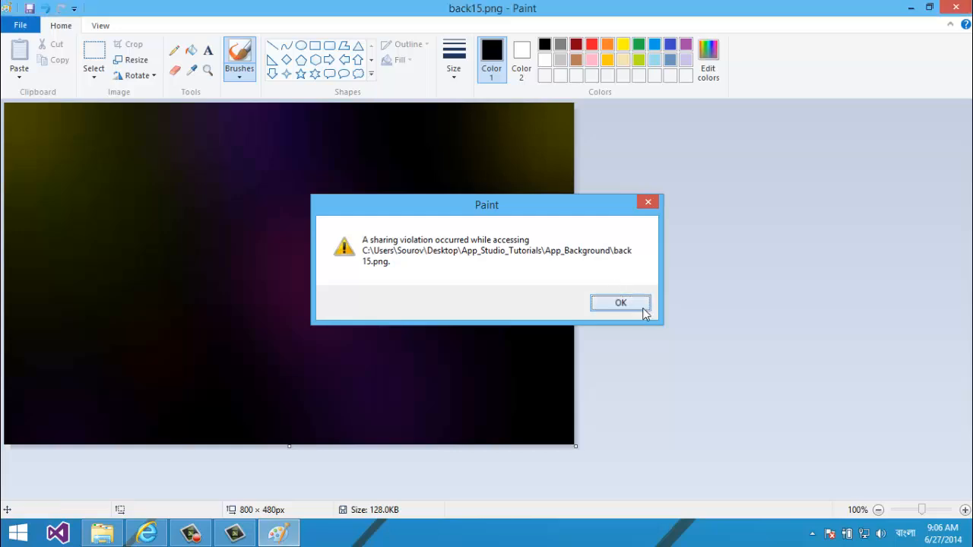
{"action": "left_click", "coordinate": [637, 304]}
- Try to save the rotated picture as a PNG that replaces the existing back15.png in the App_Background folder
{"action": "left_click", "coordinate": [15, 26]}
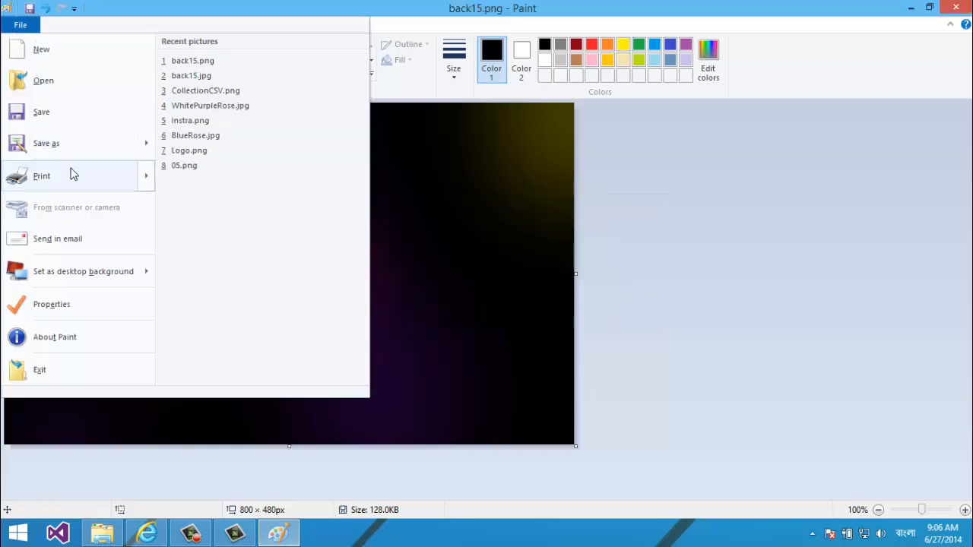
{"action": "mouse_move", "coordinate": [76, 148]}
{"action": "left_click", "coordinate": [232, 85]}
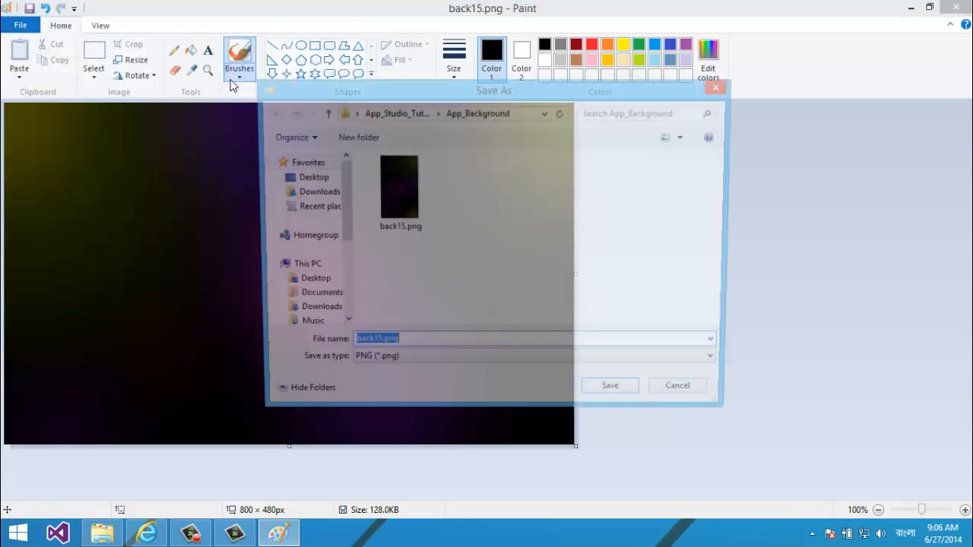
{"action": "key", "text": "Return"}
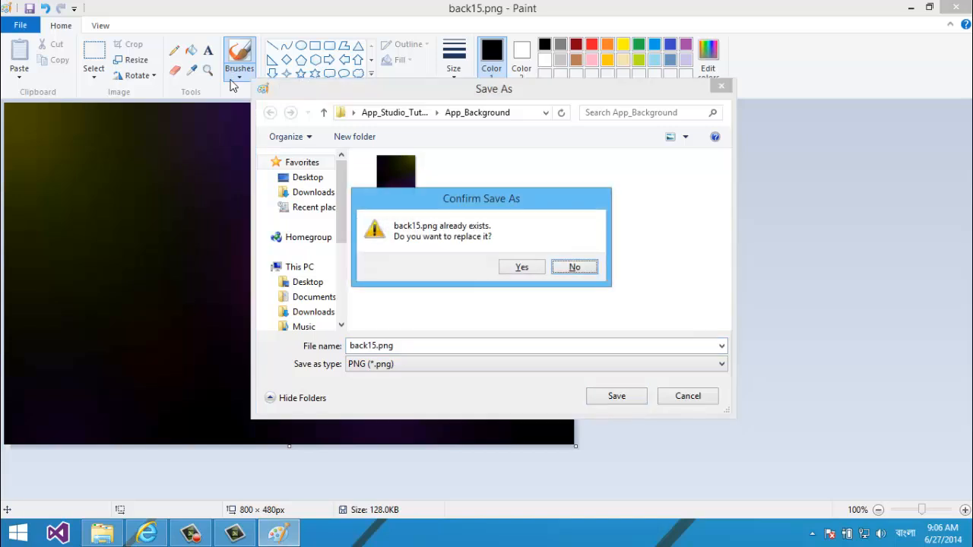
{"action": "left_click", "coordinate": [506, 272]}
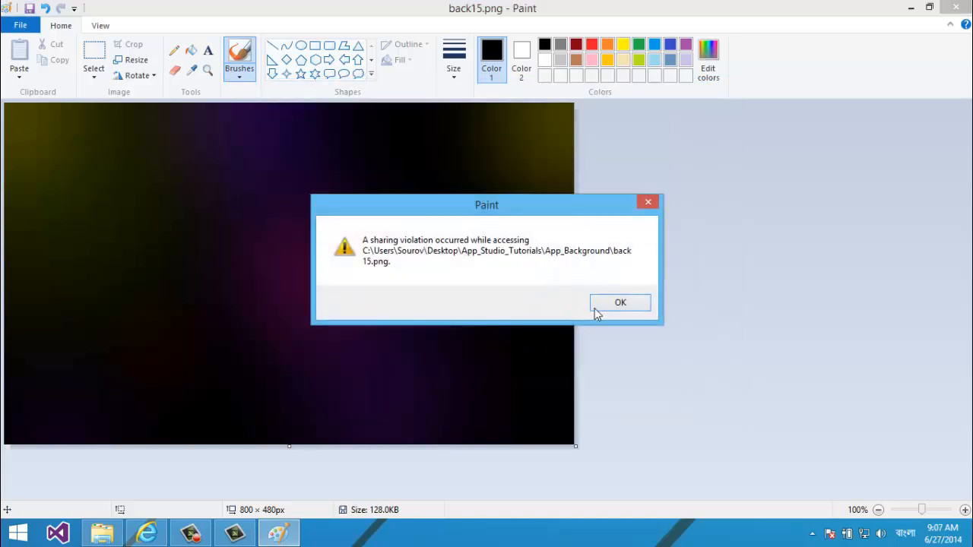
{"action": "left_click", "coordinate": [613, 304]}
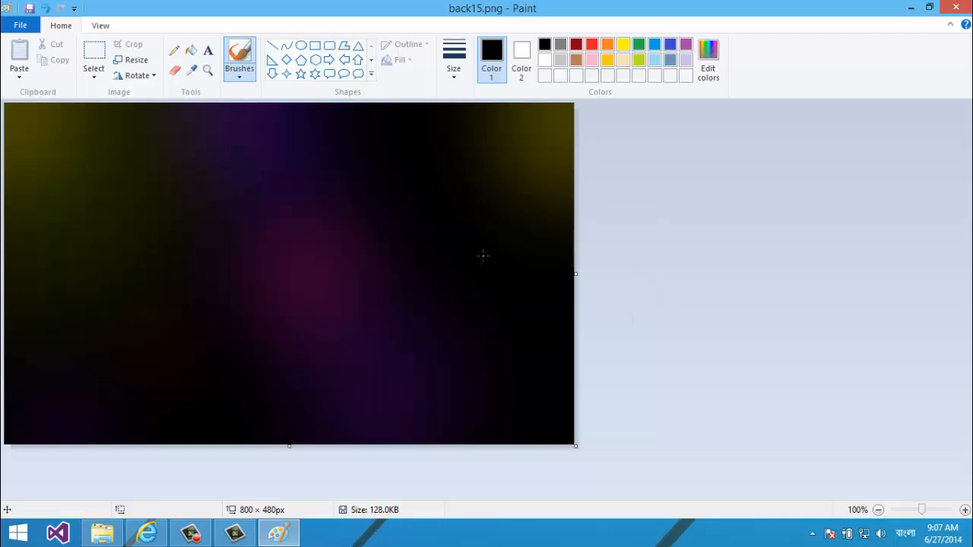
- Save the rotated picture under the new name A as a PNG in the App_Background folder
{"action": "left_click", "coordinate": [21, 25]}
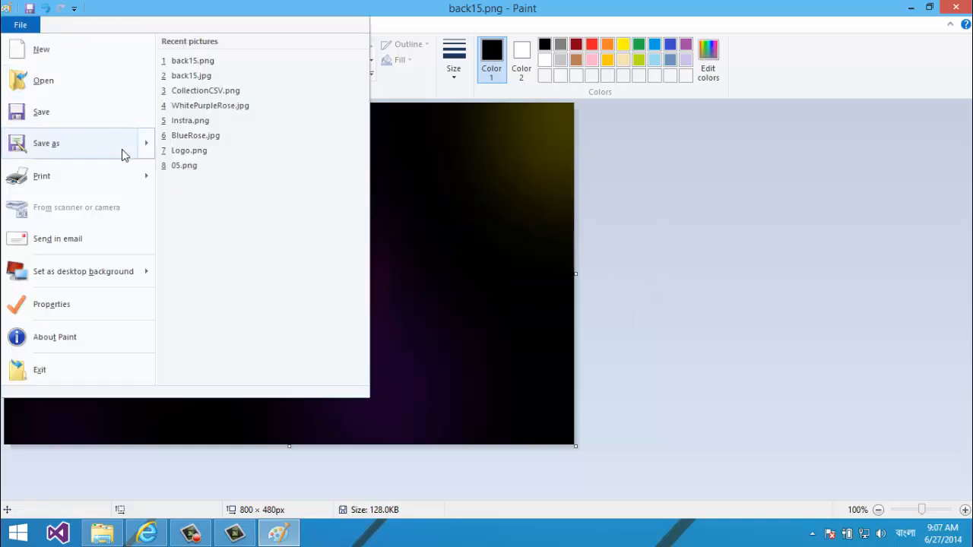
{"action": "mouse_move", "coordinate": [126, 154]}
{"action": "left_click", "coordinate": [199, 74]}
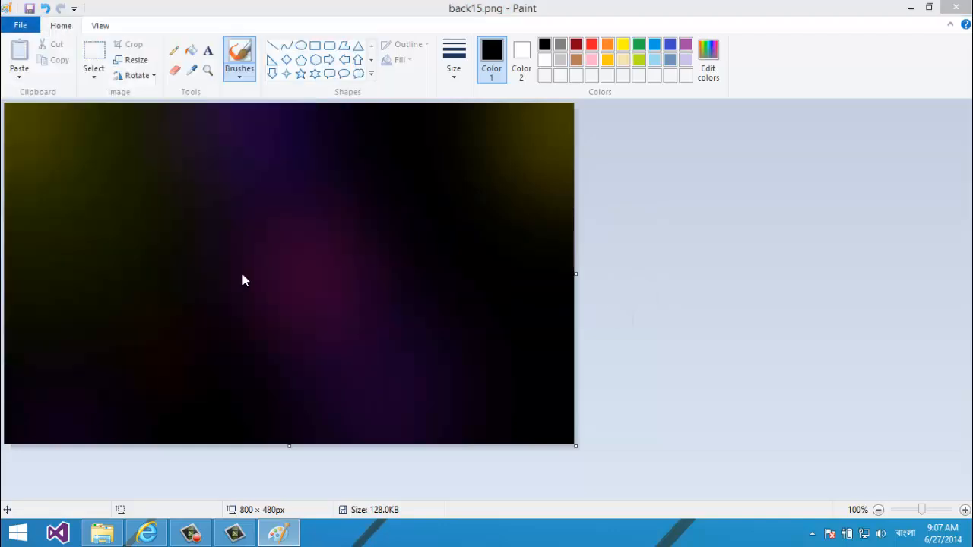
{"action": "type", "text": "b"}
{"action": "key", "text": "BackSpace"}
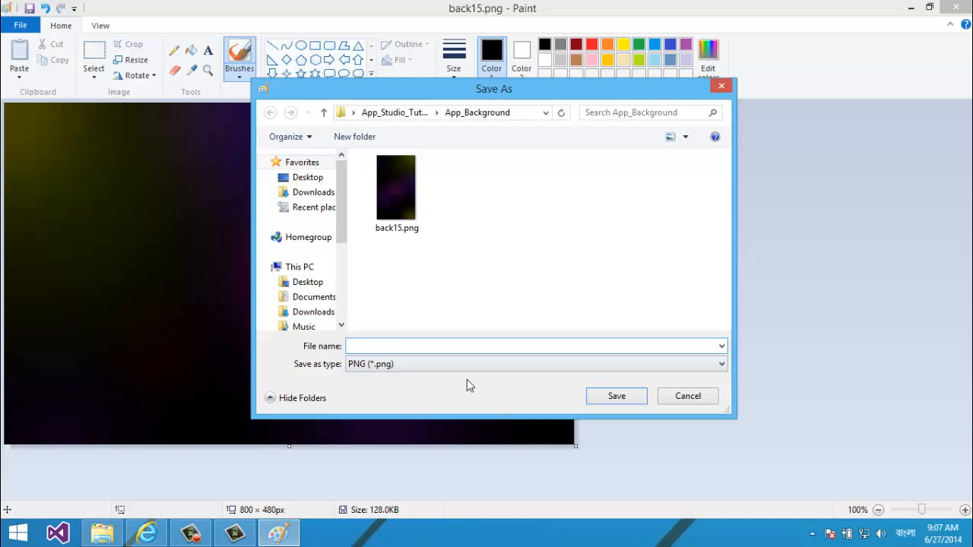
{"action": "type", "text": "A"}
{"action": "key", "text": "Return"}
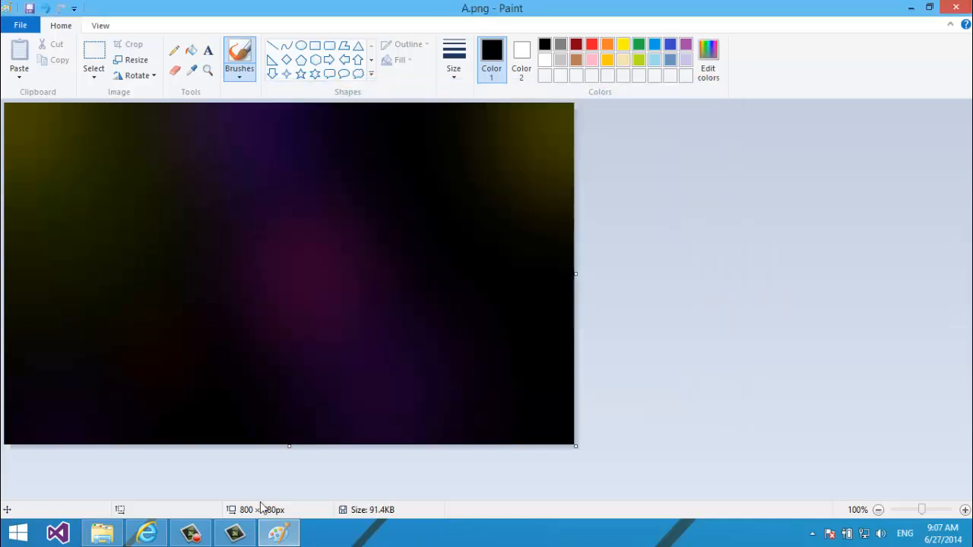
- Switch back to App Studio and upload A.png from the computer as the Custom Style's background image
{"action": "left_click", "coordinate": [148, 532]}
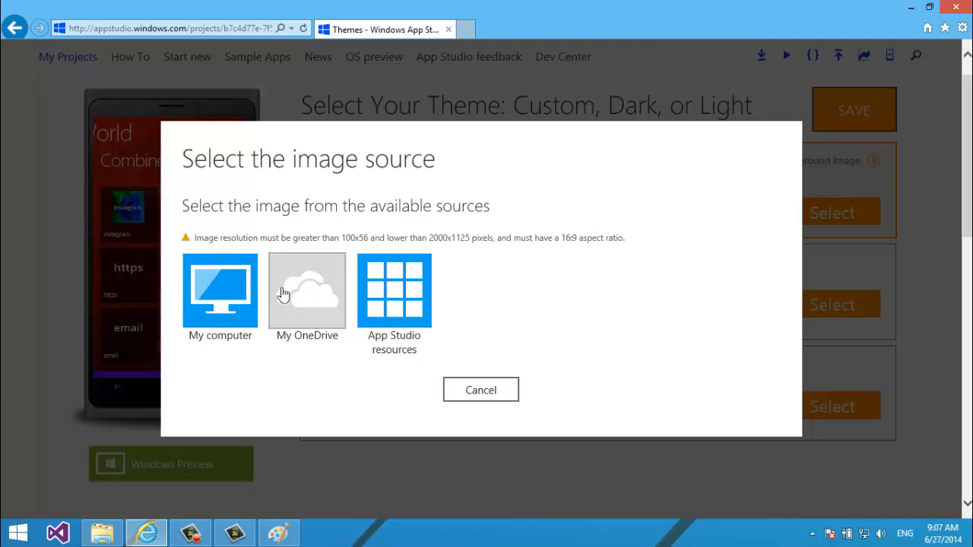
{"action": "left_click", "coordinate": [244, 303]}
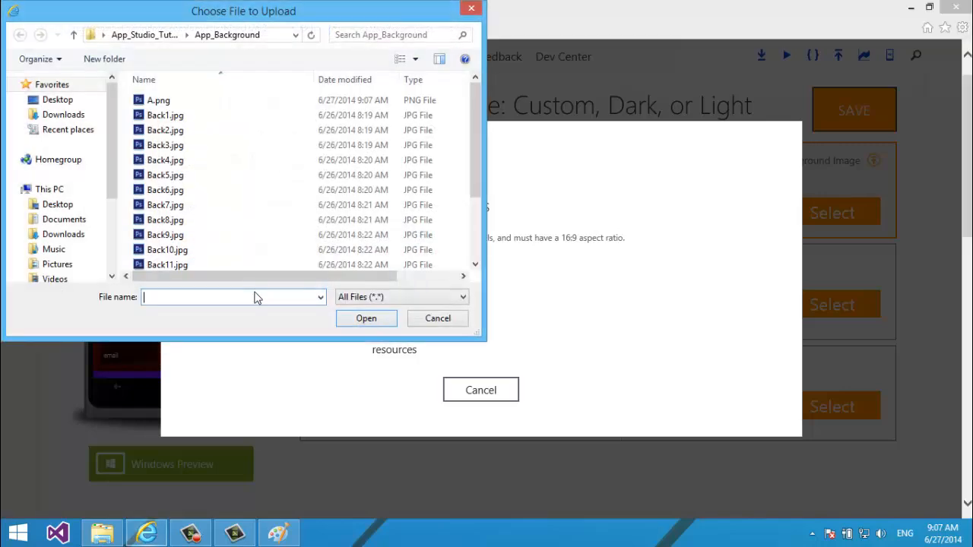
{"action": "double_click", "coordinate": [158, 102]}
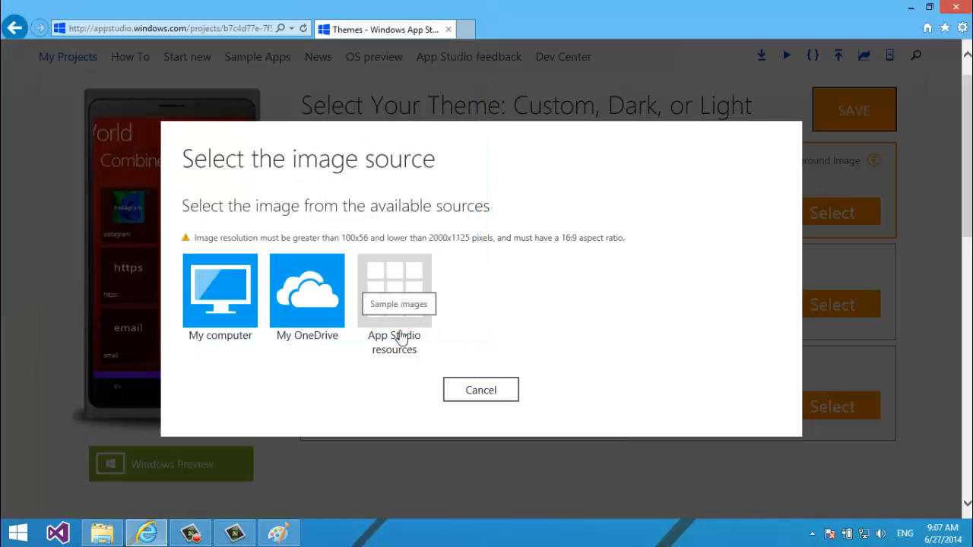
{"action": "left_click", "coordinate": [472, 391]}
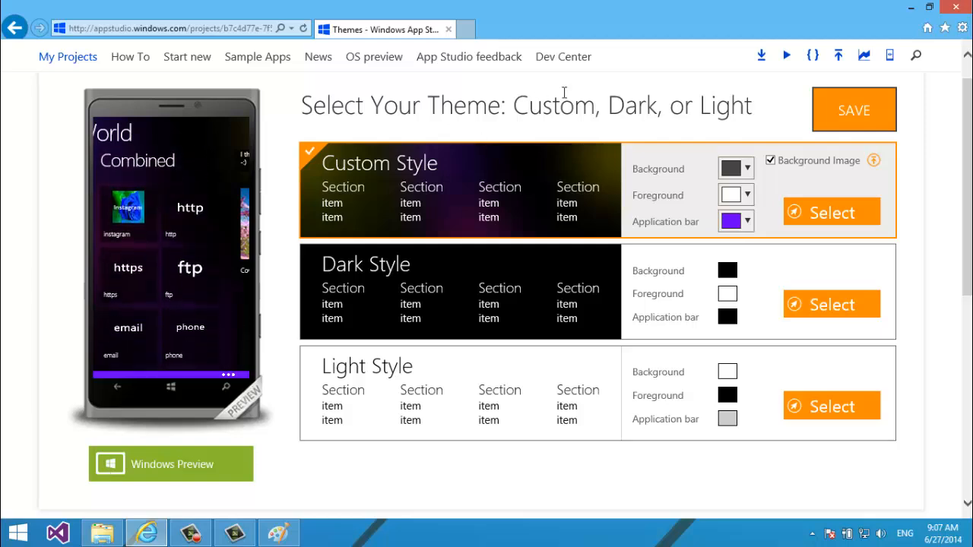
- Save the theme changes and go to the app's Tiles settings
{"action": "scroll", "coordinate": [889, 228], "scroll_direction": "up", "scroll_amount": 3}
{"action": "left_click", "coordinate": [858, 253]}
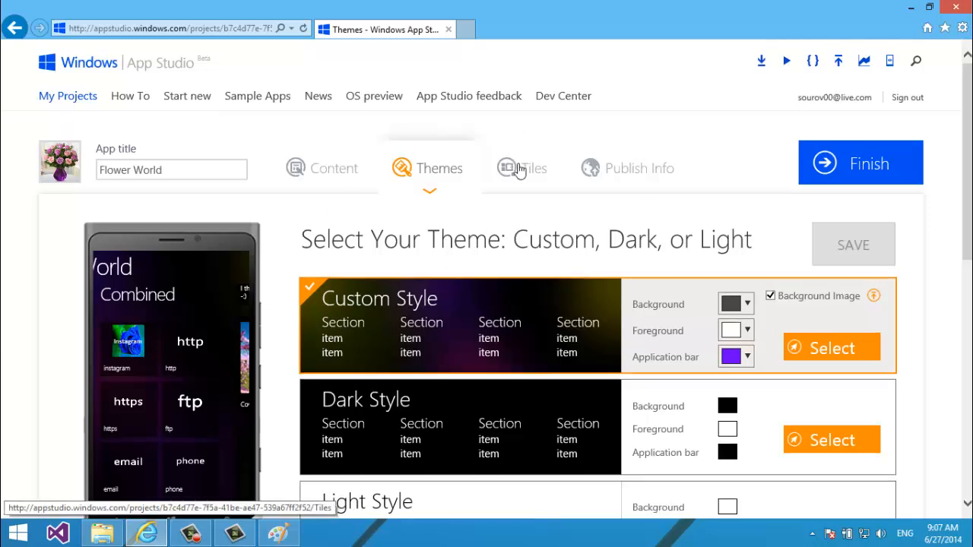
{"action": "left_click", "coordinate": [517, 168]}
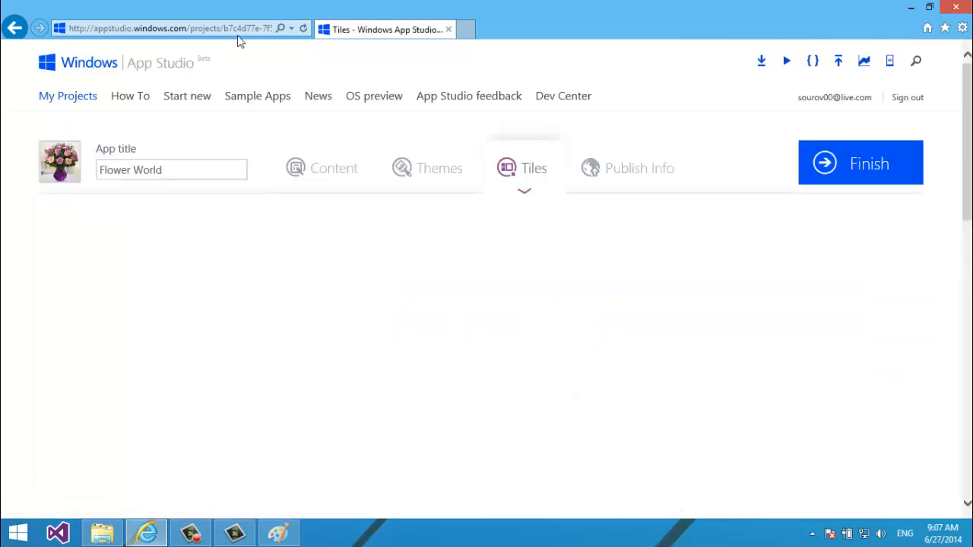
- Examine the tile templates, the Flip template's title and image fields, and the live tile previews
{"action": "scroll", "coordinate": [318, 110], "scroll_direction": "down", "scroll_amount": 2}
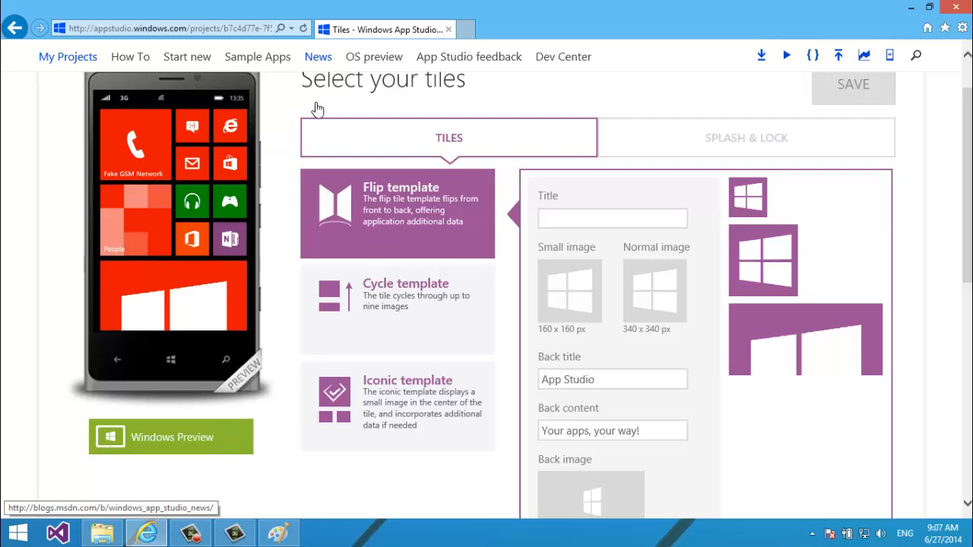
{"action": "scroll", "coordinate": [318, 110], "scroll_direction": "up", "scroll_amount": 2}
{"action": "scroll", "coordinate": [318, 109], "scroll_direction": "down", "scroll_amount": 2}
{"action": "scroll", "coordinate": [318, 109], "scroll_direction": "up", "scroll_amount": 2}
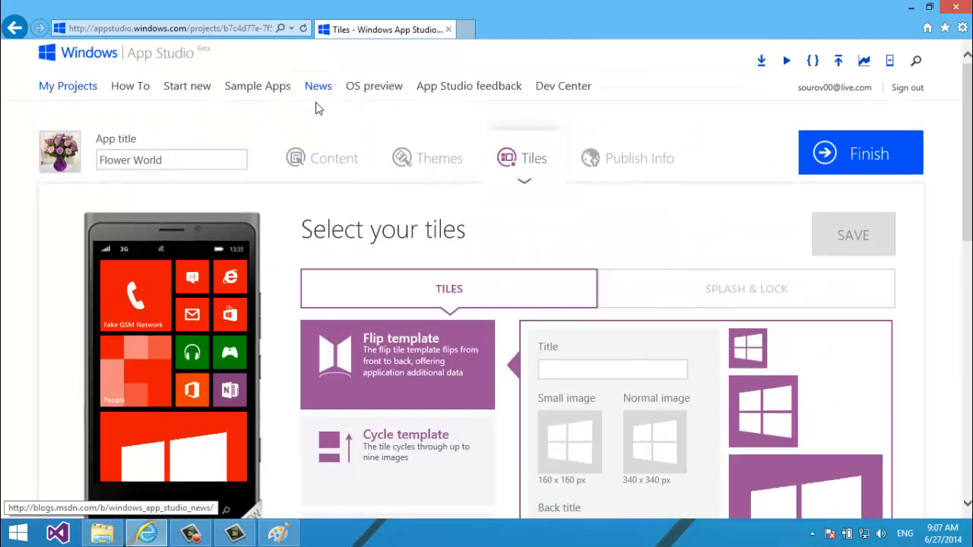
{"action": "scroll", "coordinate": [318, 109], "scroll_direction": "down", "scroll_amount": 2}
{"action": "scroll", "coordinate": [317, 109], "scroll_direction": "up", "scroll_amount": 2}
{"action": "scroll", "coordinate": [317, 109], "scroll_direction": "down", "scroll_amount": 2}
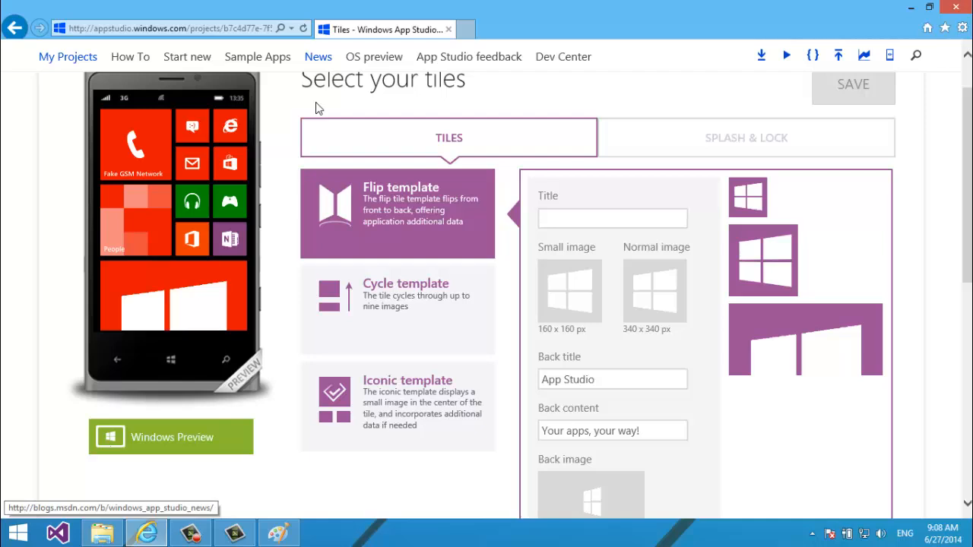
{"action": "scroll", "coordinate": [318, 108], "scroll_direction": "down", "scroll_amount": 1}
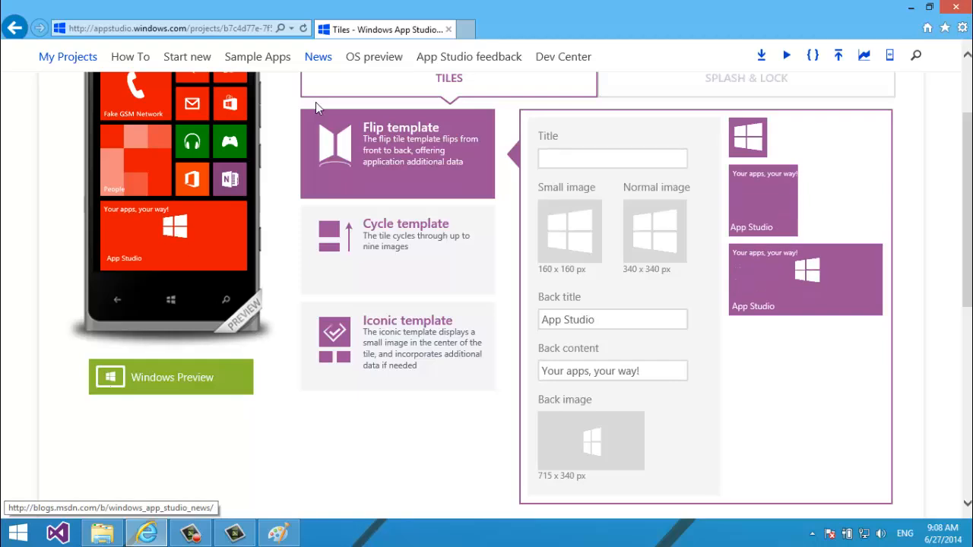
{"action": "scroll", "coordinate": [317, 107], "scroll_direction": "up", "scroll_amount": 4}
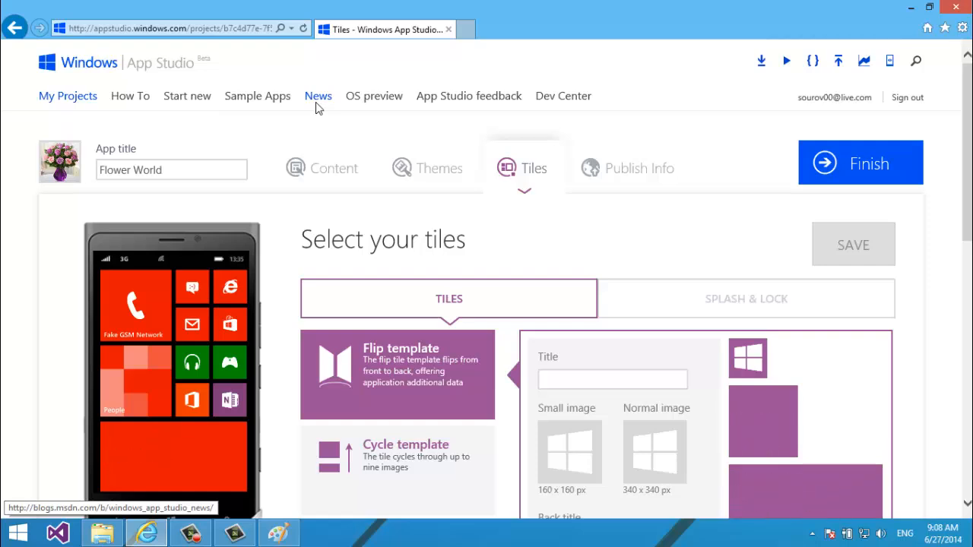
{"action": "scroll", "coordinate": [317, 107], "scroll_direction": "down", "scroll_amount": 3}
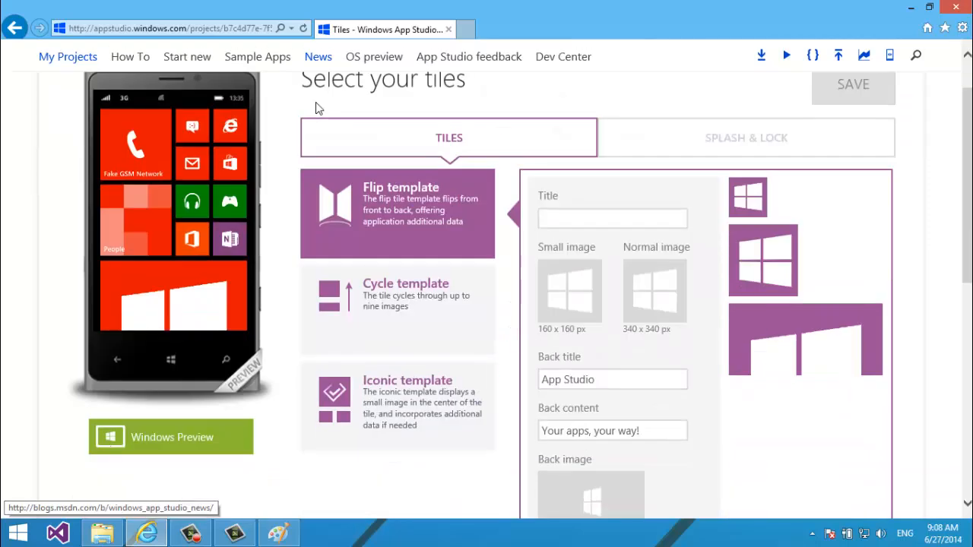
- Choose the Cycle template for the app tile and set its image source to CollectionManual
{"action": "left_click", "coordinate": [583, 219]}
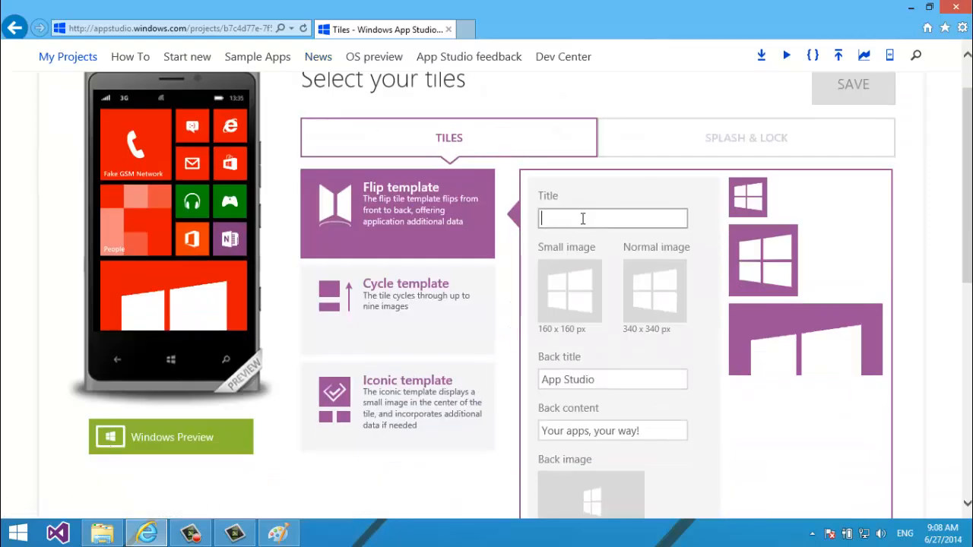
{"action": "left_click", "coordinate": [426, 303]}
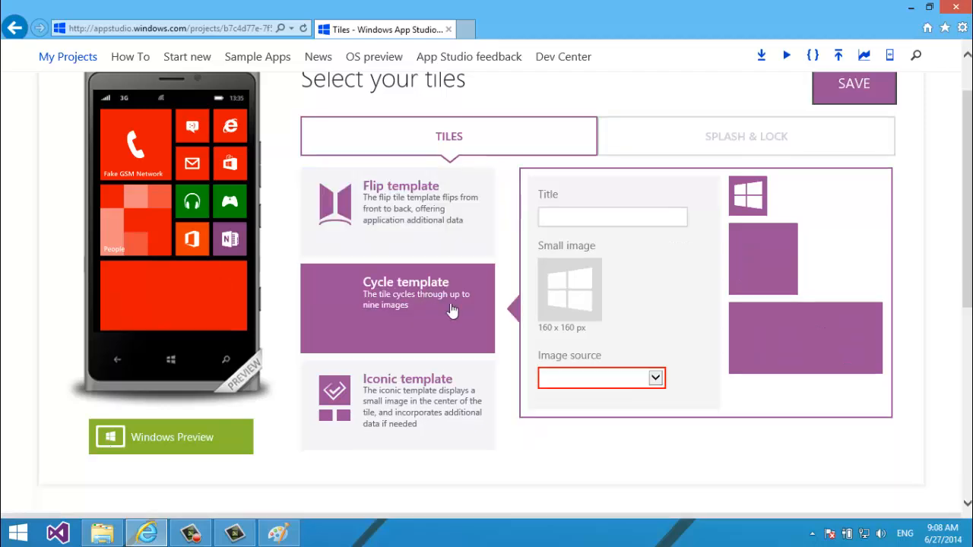
{"action": "left_click", "coordinate": [579, 226]}
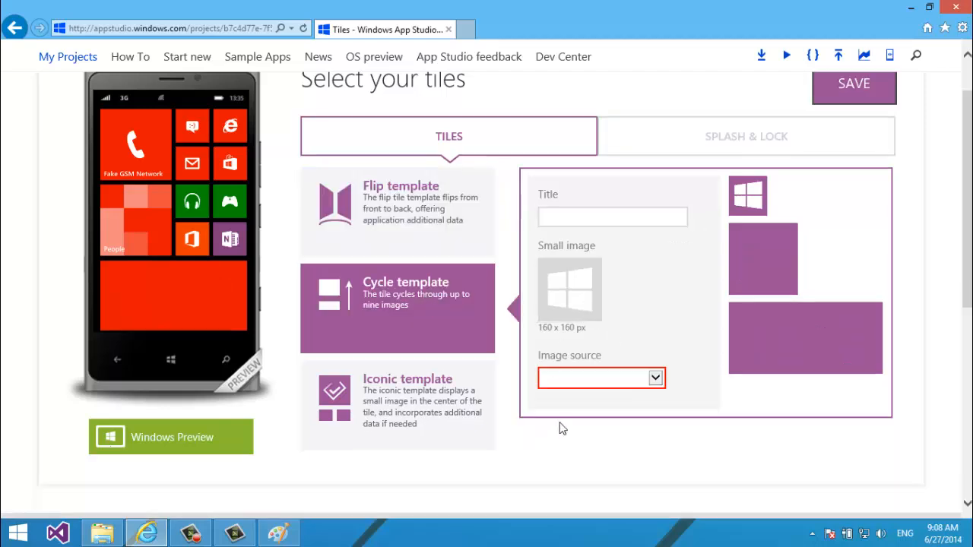
{"action": "left_click", "coordinate": [644, 380]}
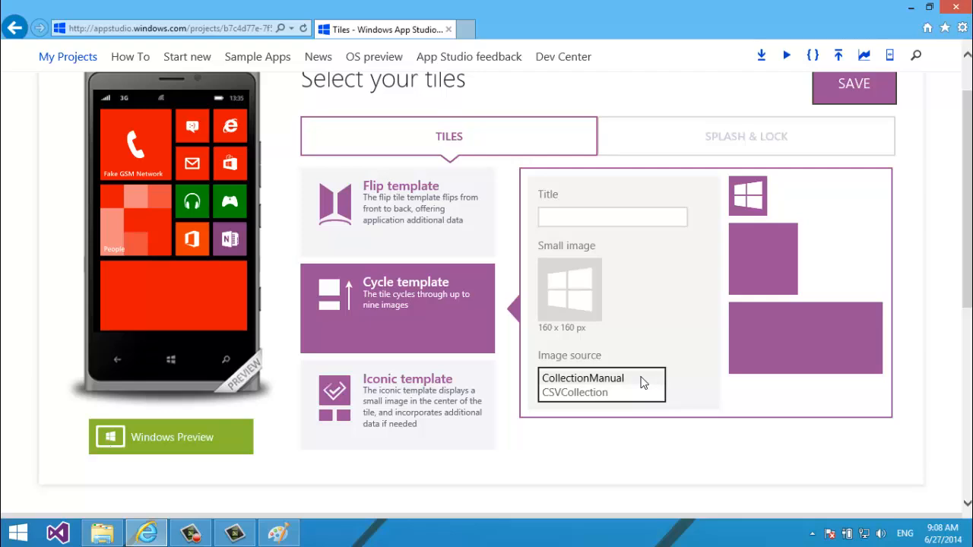
{"action": "left_click", "coordinate": [602, 379]}
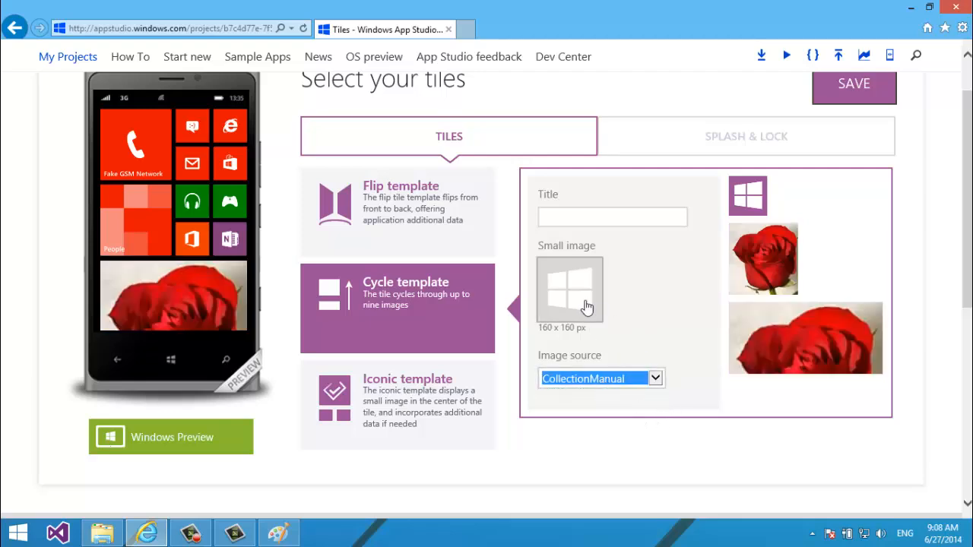
- Keep CollectionManual as the Cycle tile's image source and set its title to "Flower Wolrd"
{"action": "left_click", "coordinate": [657, 386]}
{"action": "left_click", "coordinate": [753, 325]}
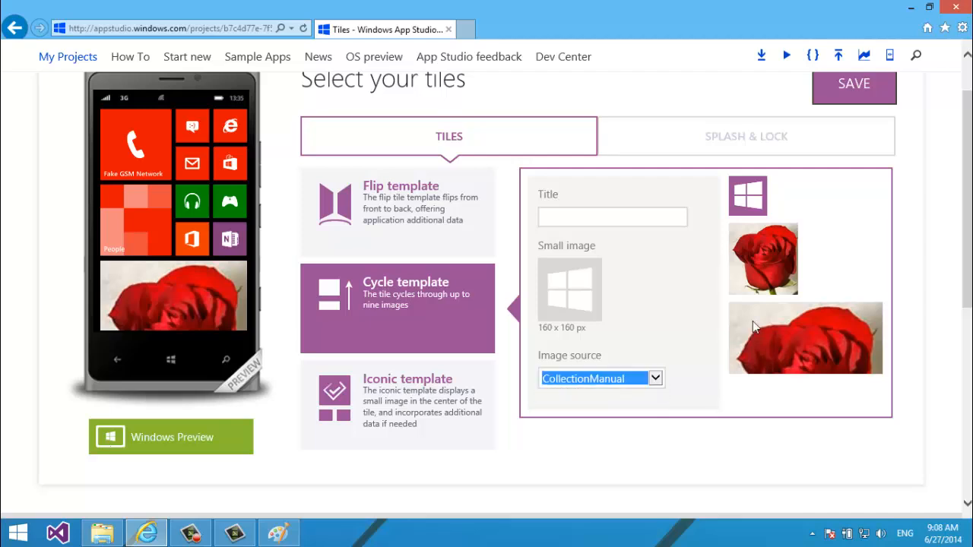
{"action": "left_click_drag", "start_coordinate": [967, 263], "coordinate": [969, 301]}
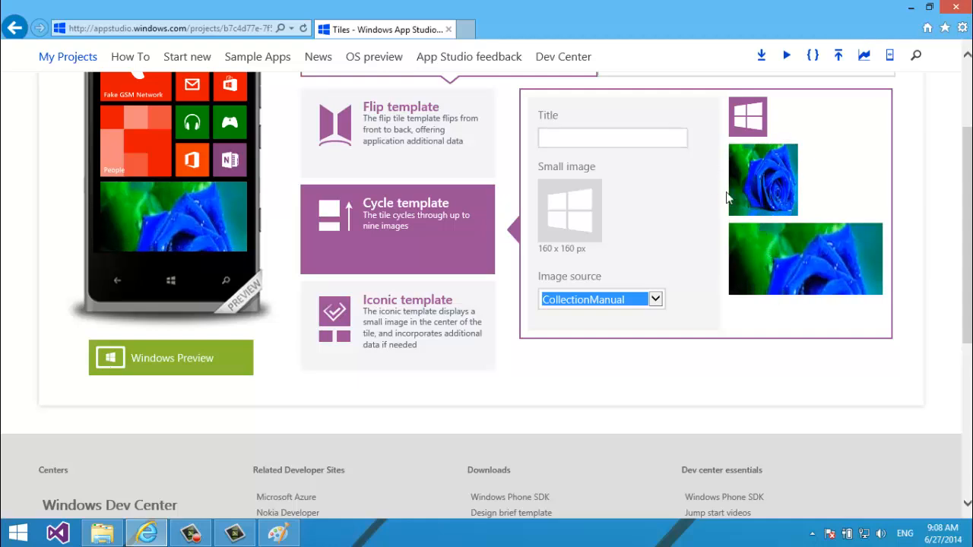
{"action": "left_click", "coordinate": [570, 304]}
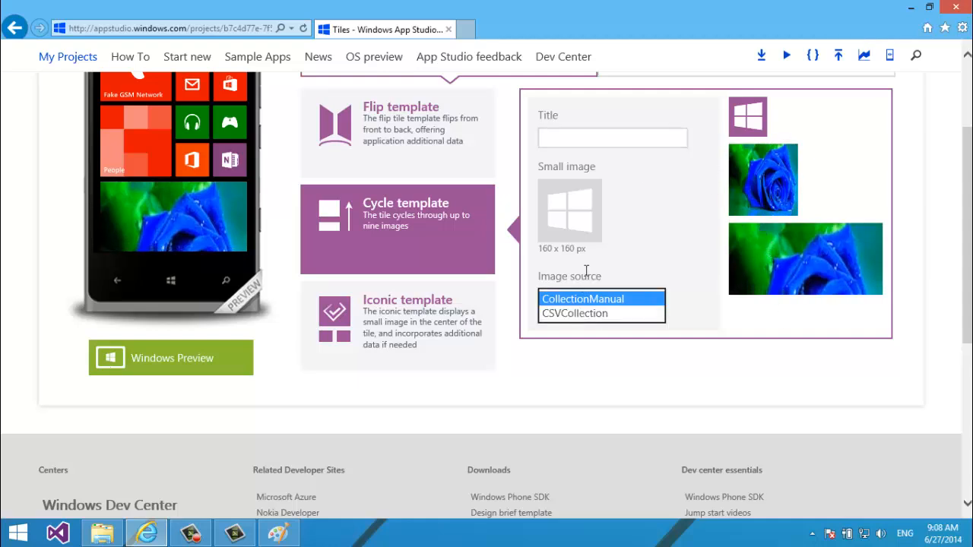
{"action": "left_click", "coordinate": [631, 273]}
{"action": "scroll", "coordinate": [721, 266], "scroll_direction": "up", "scroll_amount": 1}
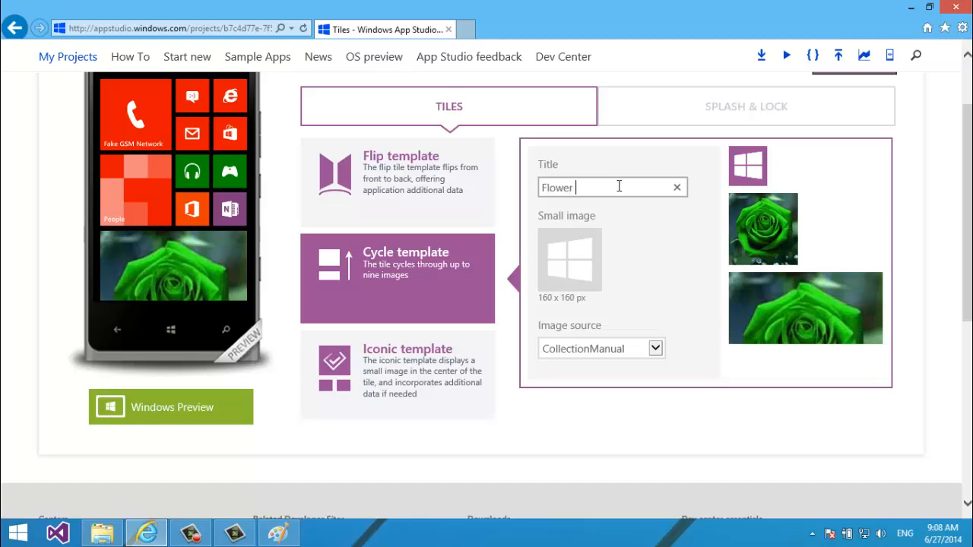
- Upload Logo.png from the computer's Logo & Screenshots folder as the Cycle tile's small image
{"action": "left_click", "coordinate": [589, 254]}
{"action": "left_click", "coordinate": [221, 307]}
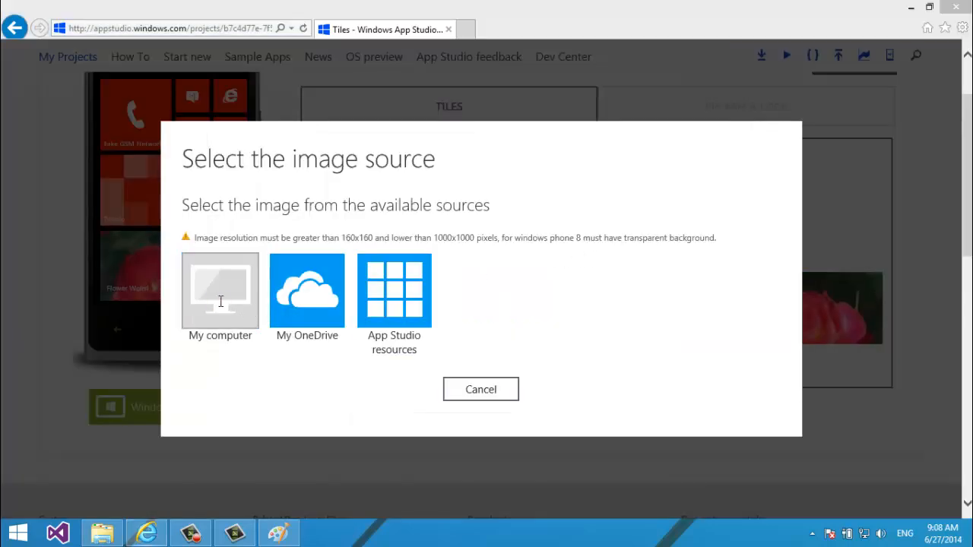
{"action": "left_click", "coordinate": [74, 36]}
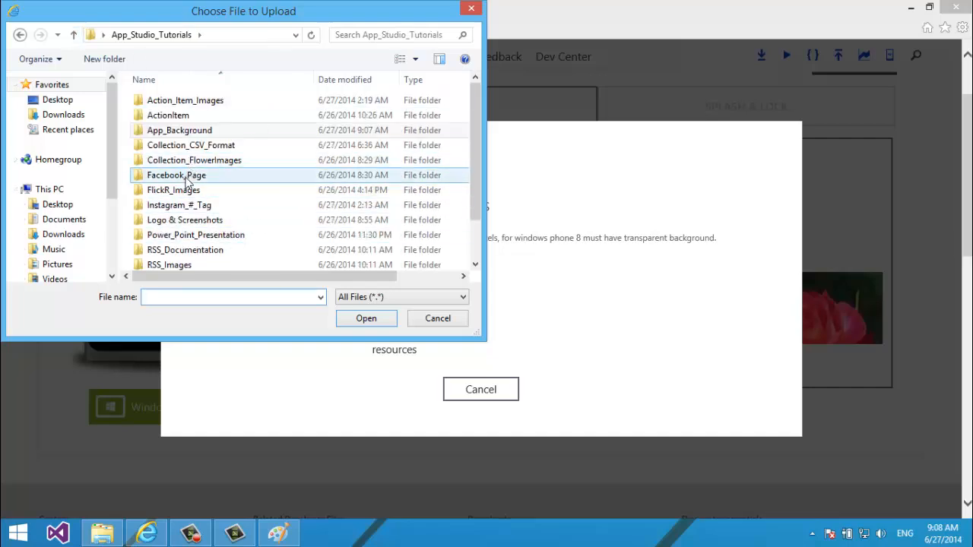
{"action": "double_click", "coordinate": [172, 117]}
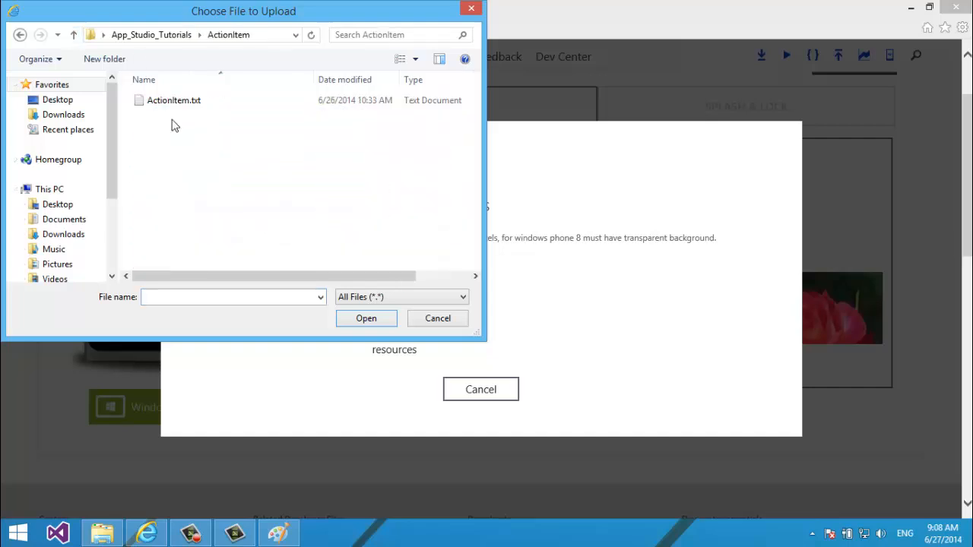
{"action": "key", "text": "BackSpace"}
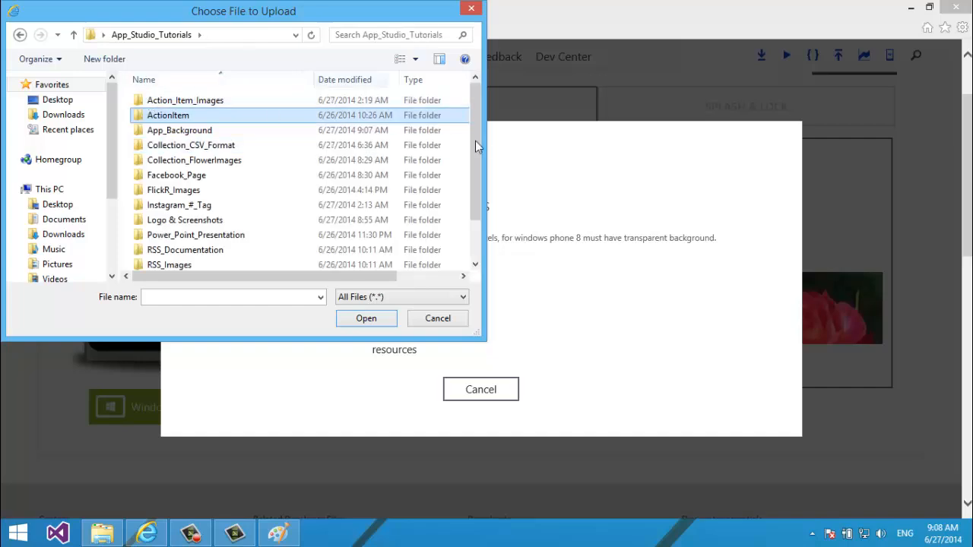
{"action": "left_click_drag", "start_coordinate": [475, 152], "coordinate": [476, 218]}
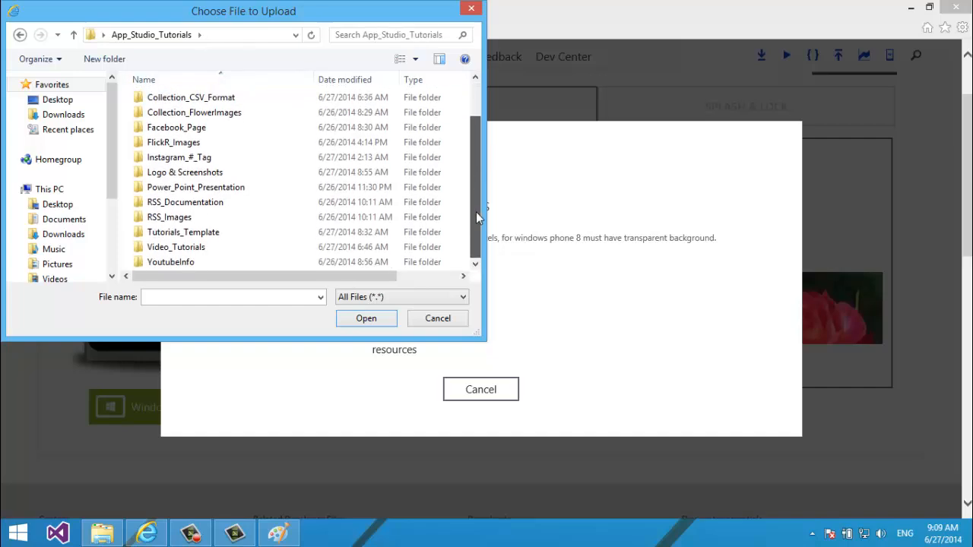
{"action": "double_click", "coordinate": [182, 175]}
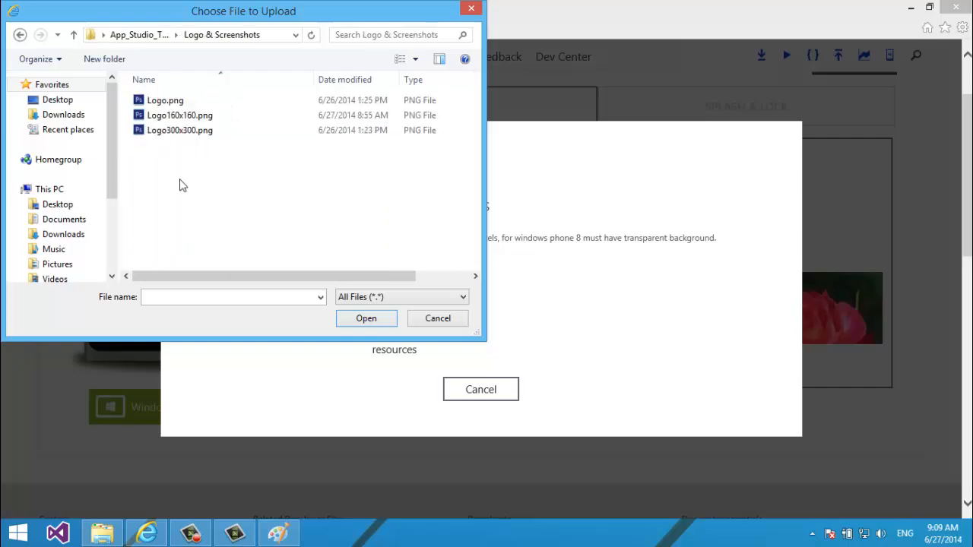
{"action": "double_click", "coordinate": [167, 100]}
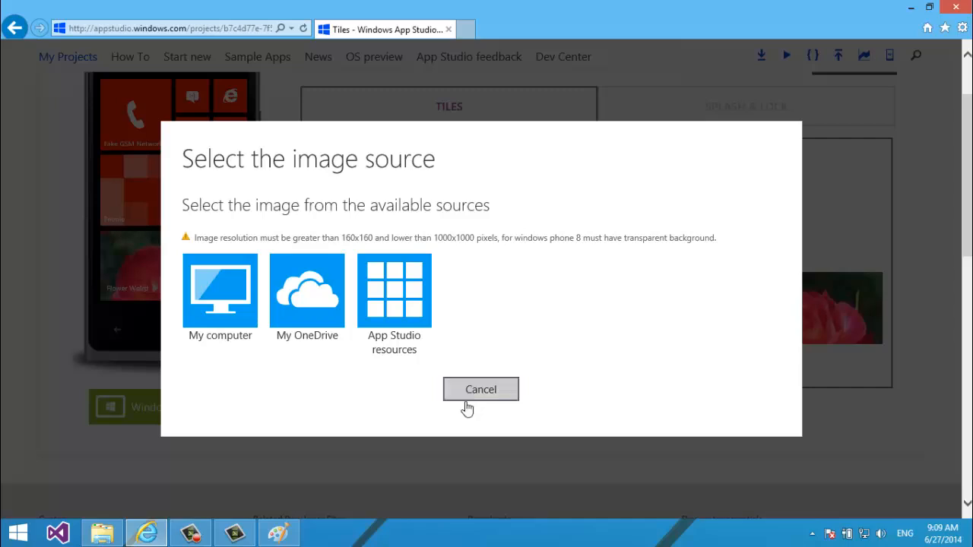
{"action": "left_click", "coordinate": [467, 404]}
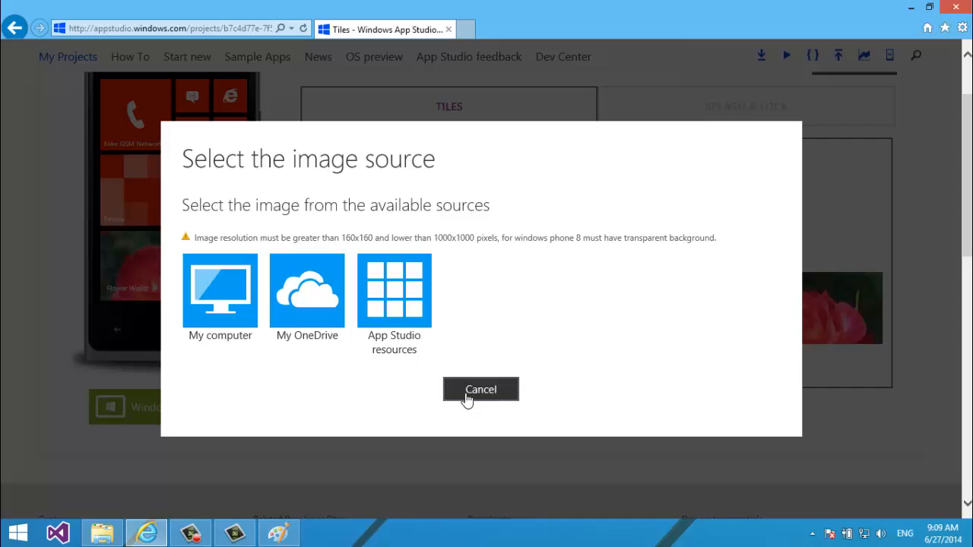
{"action": "left_click", "coordinate": [478, 341]}
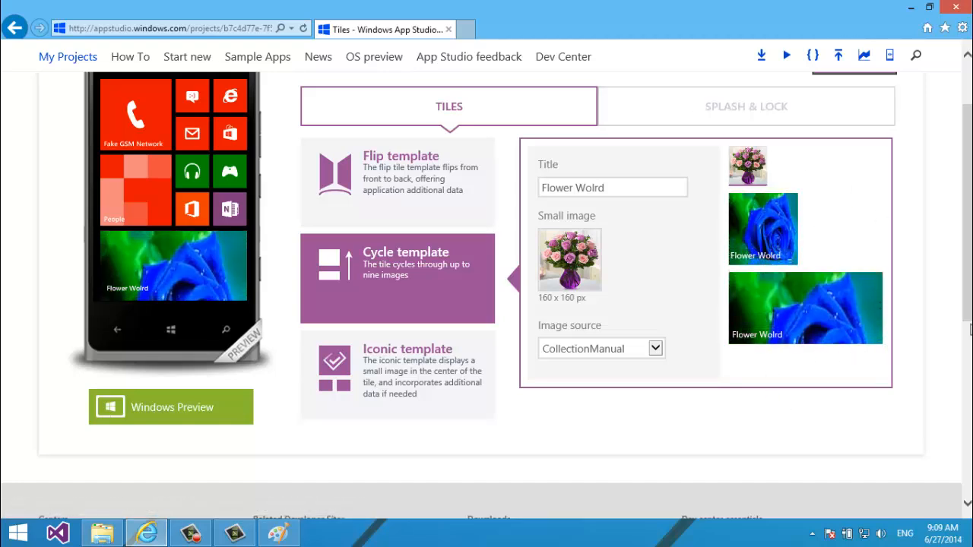
- Switch to the Iconic template and fill its three wide content lines with "Hello", "How are you?" and "I am fine."
{"action": "left_click", "coordinate": [410, 401]}
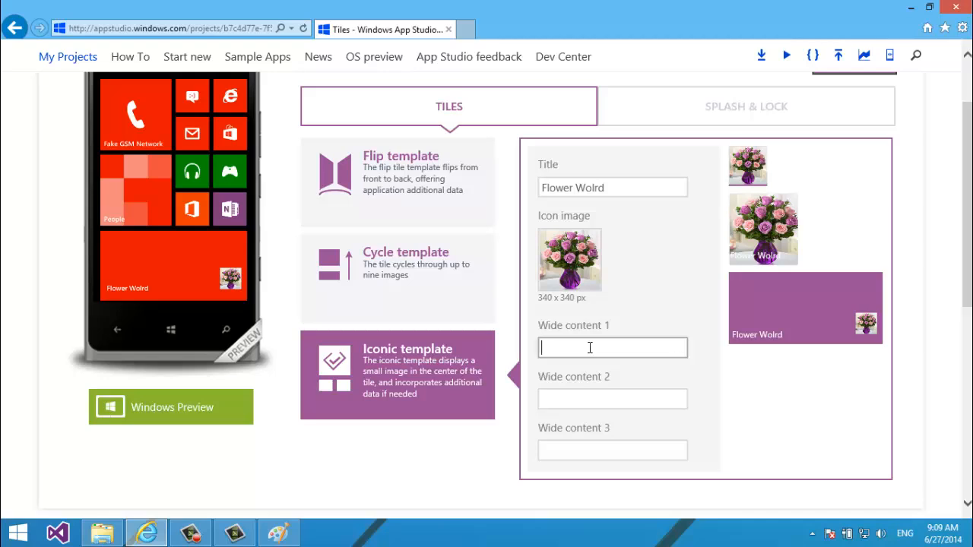
{"action": "left_click", "coordinate": [584, 396]}
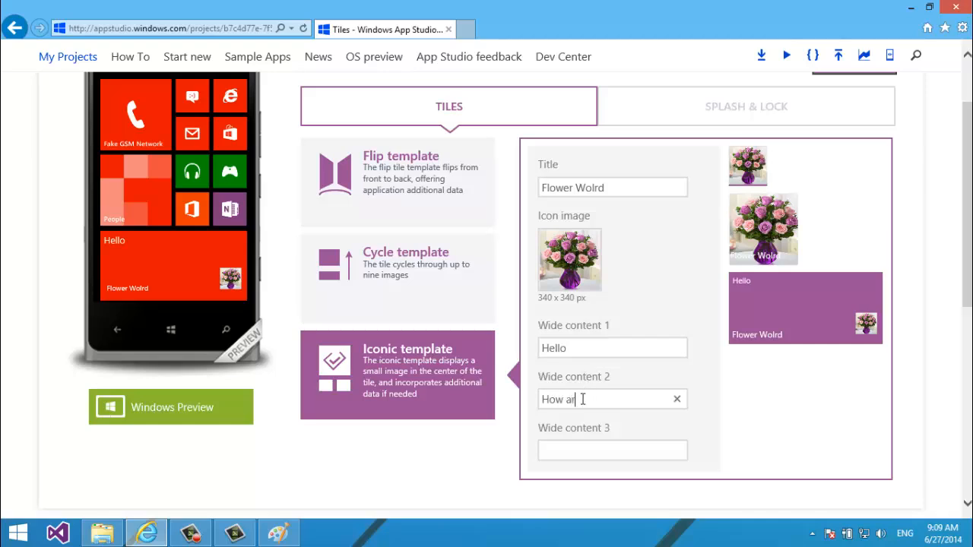
{"action": "left_click", "coordinate": [608, 449]}
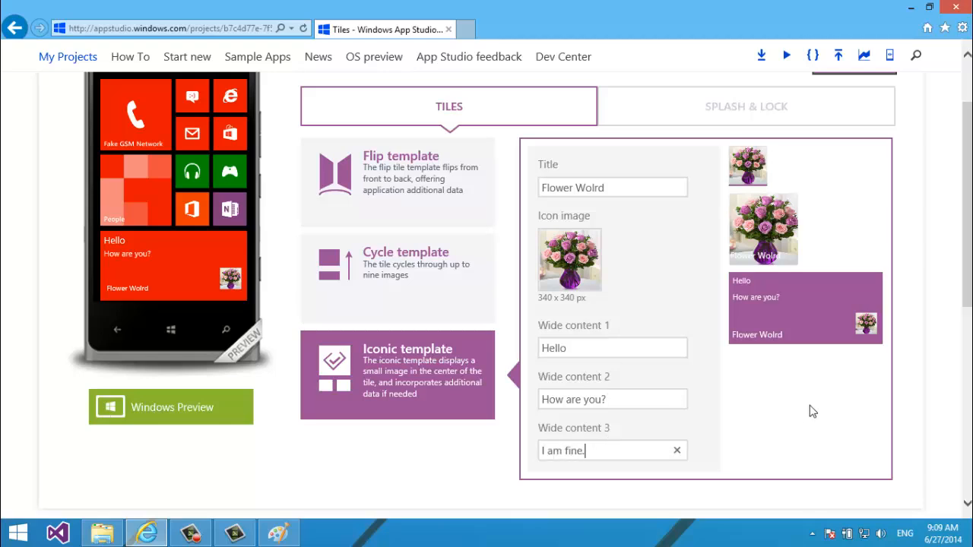
{"action": "left_click", "coordinate": [781, 415]}
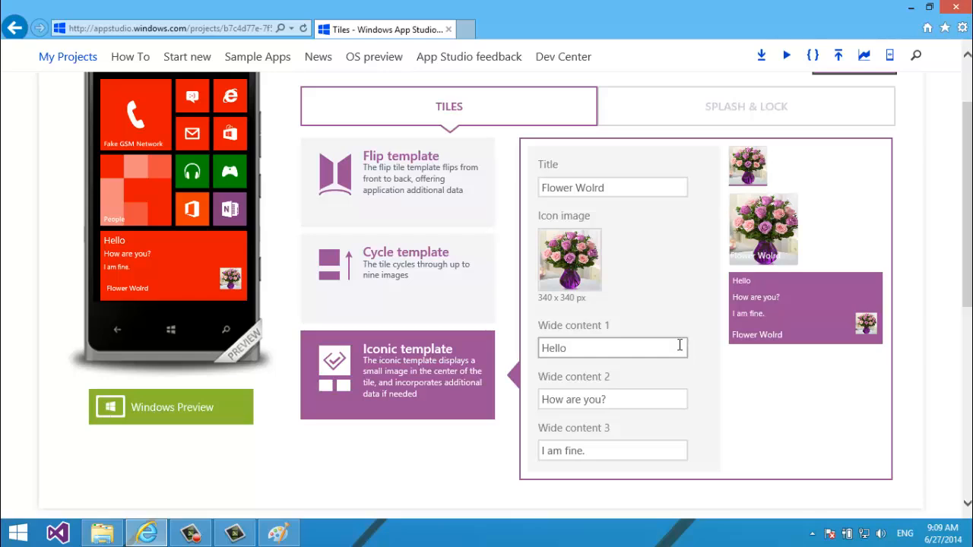
- Switch to the Flip template and upload Logo.png from the computer as its normal image
{"action": "left_click", "coordinate": [396, 259]}
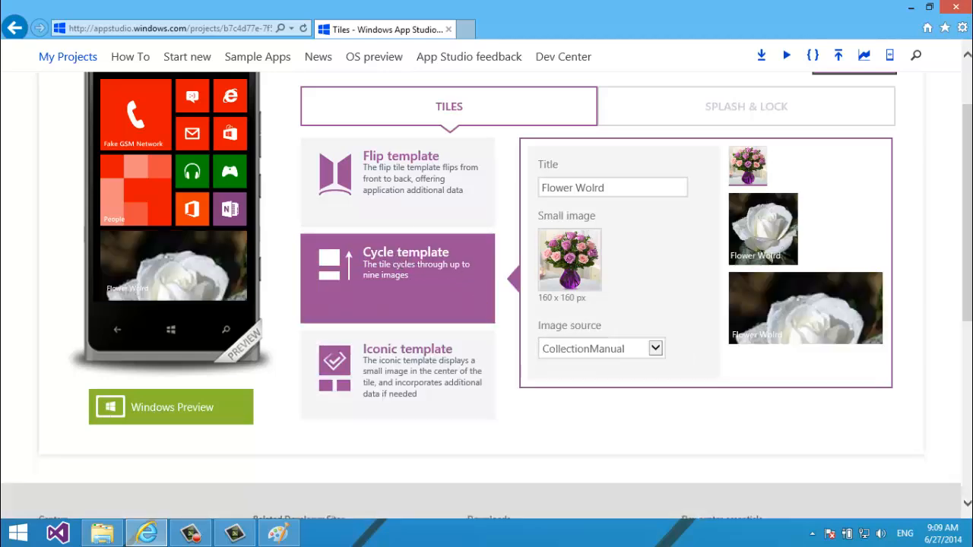
{"action": "scroll", "coordinate": [480, 304], "scroll_direction": "up", "scroll_amount": 1}
{"action": "left_click", "coordinate": [382, 218]}
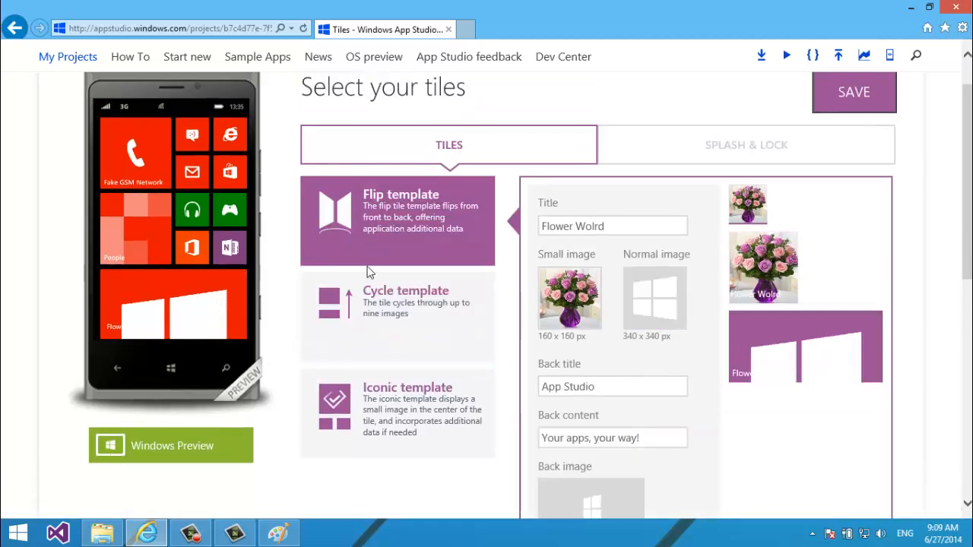
{"action": "scroll", "coordinate": [949, 236], "scroll_direction": "down", "scroll_amount": 3}
{"action": "scroll", "coordinate": [949, 237], "scroll_direction": "up", "scroll_amount": 2}
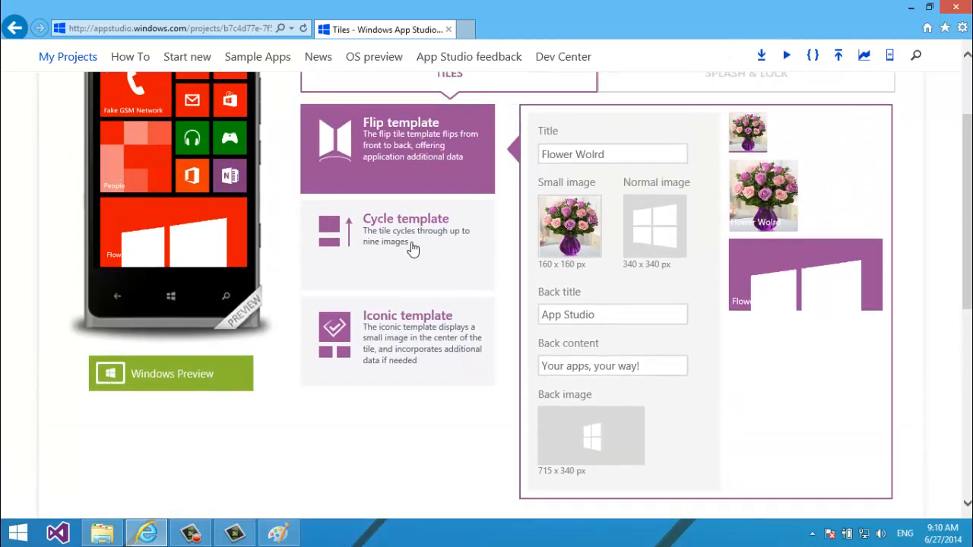
{"action": "left_click", "coordinate": [670, 219]}
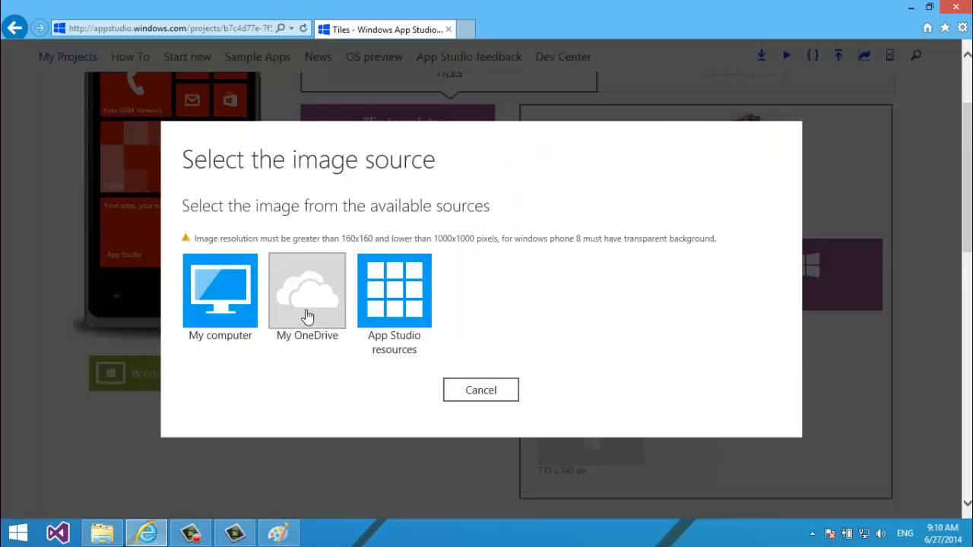
{"action": "left_click", "coordinate": [223, 254]}
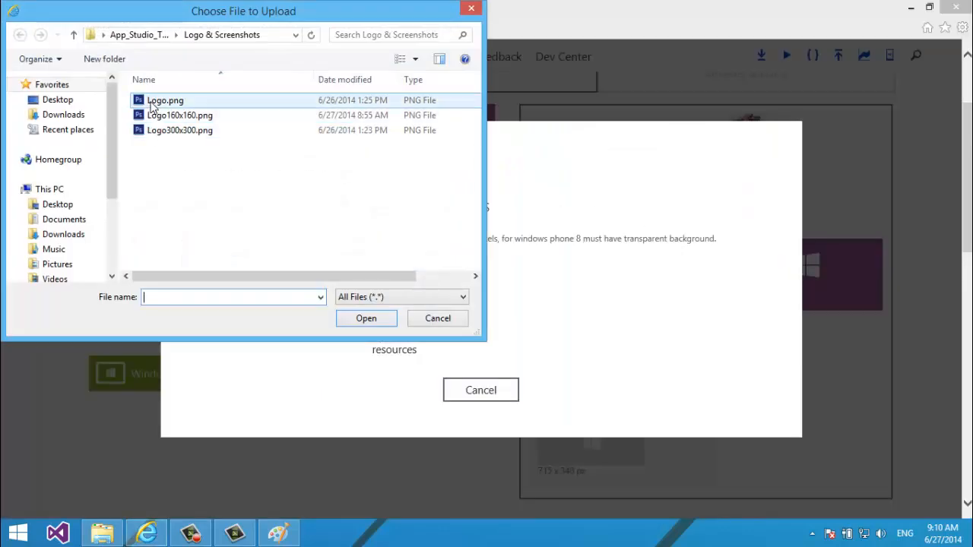
{"action": "double_click", "coordinate": [166, 99]}
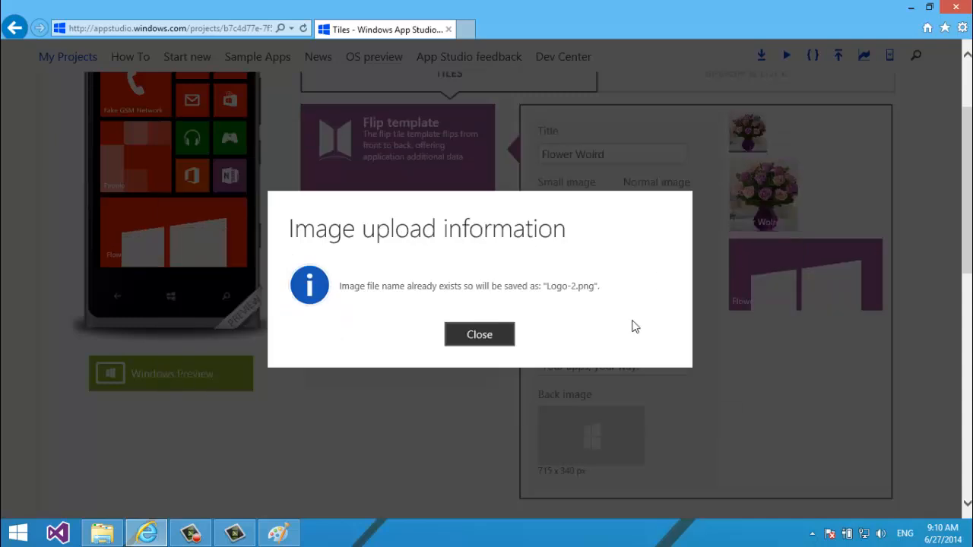
{"action": "left_click", "coordinate": [477, 334]}
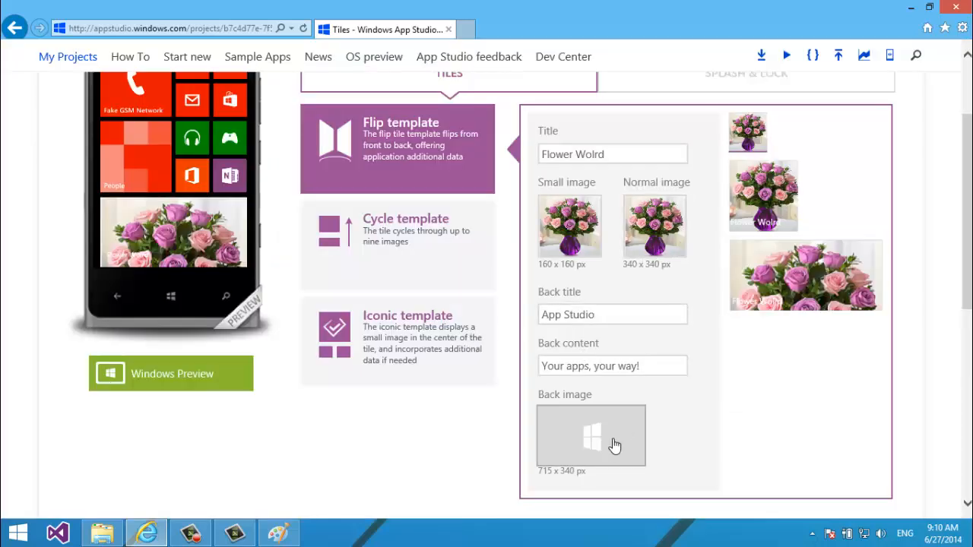
- Upload Logo160x160.png from the computer as the Flip tile's back image
{"action": "left_click", "coordinate": [591, 426]}
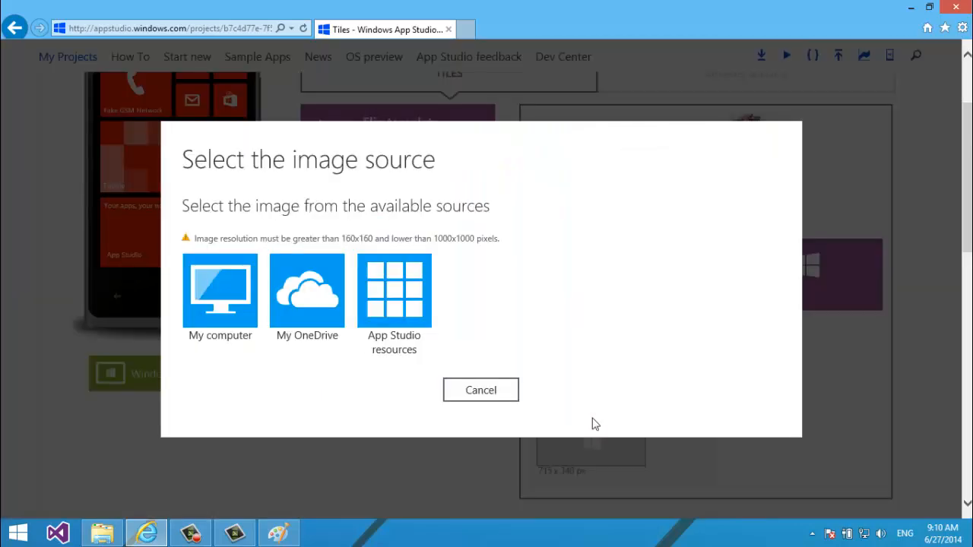
{"action": "left_click", "coordinate": [245, 274]}
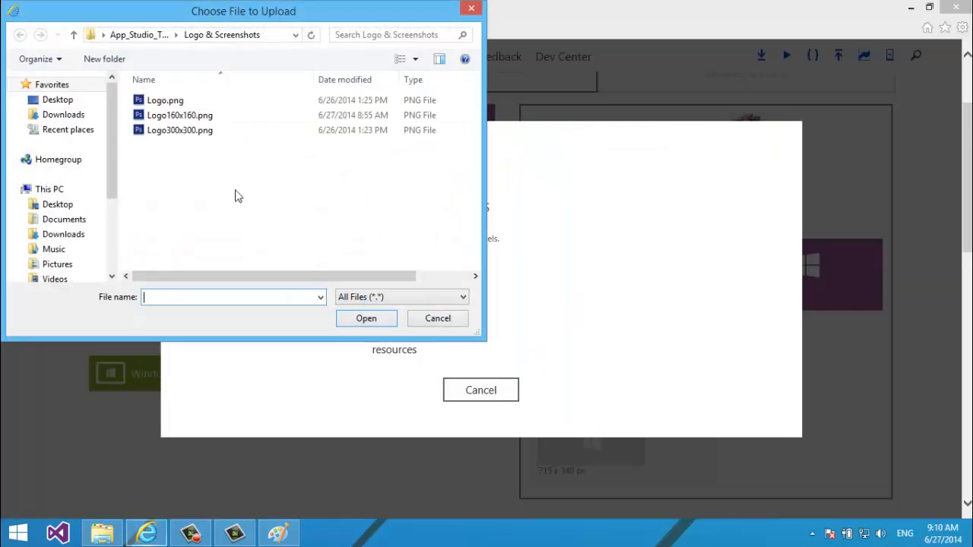
{"action": "left_click", "coordinate": [210, 118]}
{"action": "left_click", "coordinate": [367, 317]}
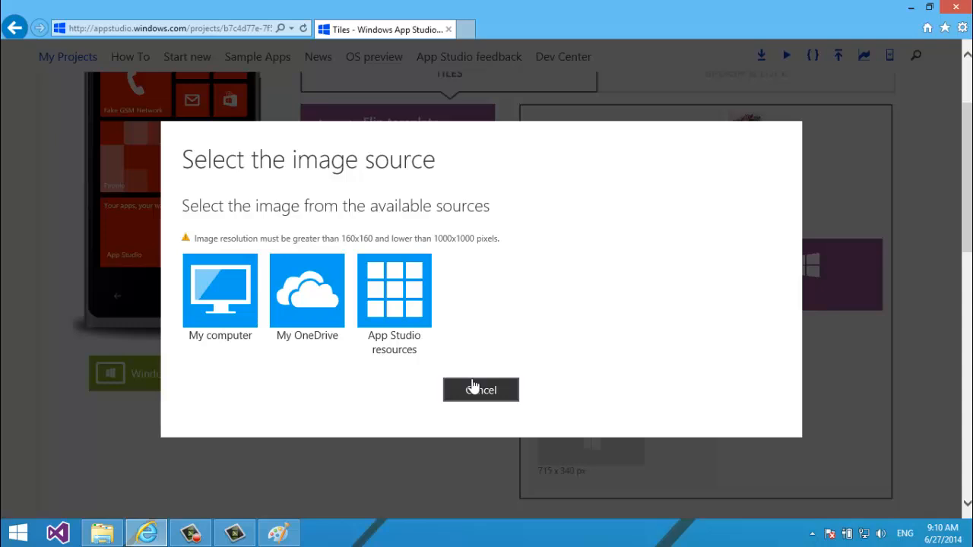
{"action": "left_click", "coordinate": [476, 339]}
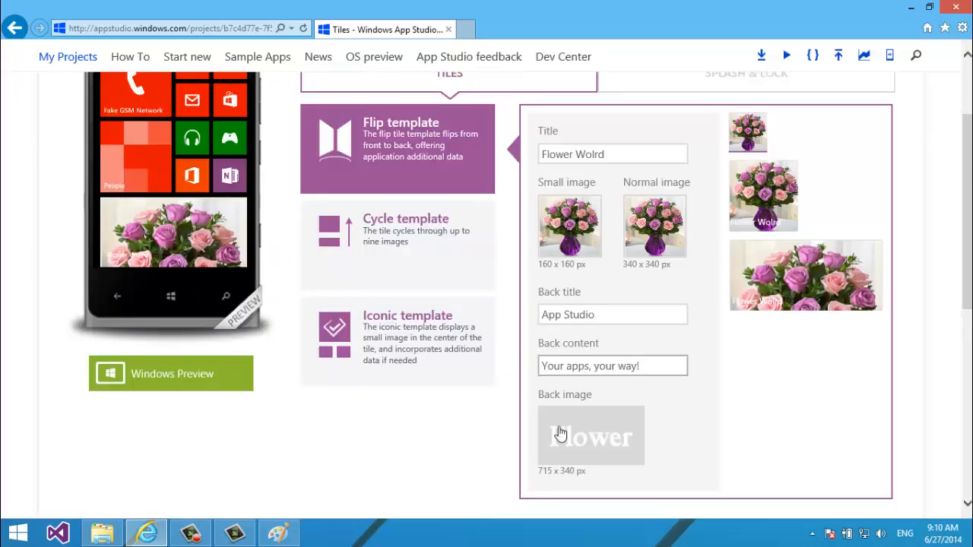
- Check the Flip tile preview, switch back to the Cycle template, and save the tile settings
{"action": "left_click_drag", "start_coordinate": [969, 164], "coordinate": [969, 146]}
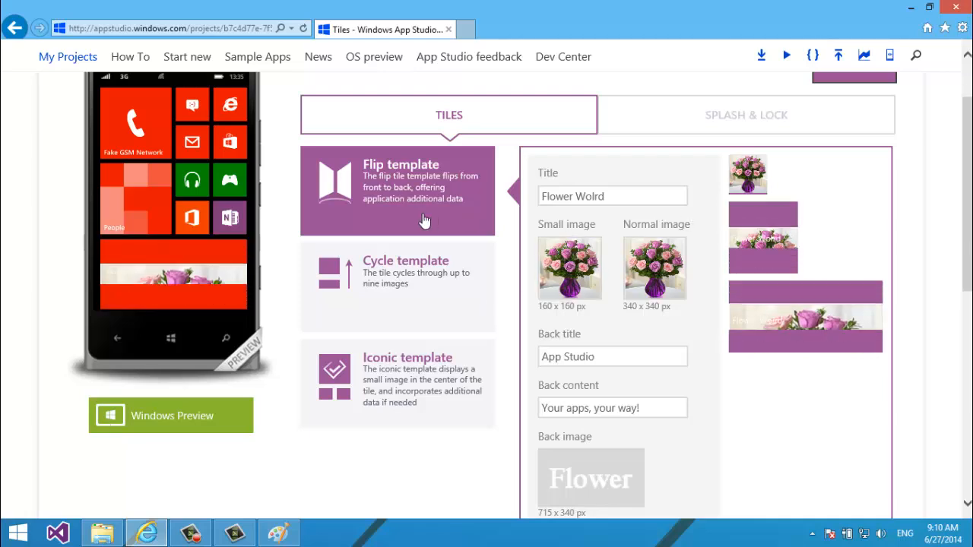
{"action": "left_click", "coordinate": [627, 356]}
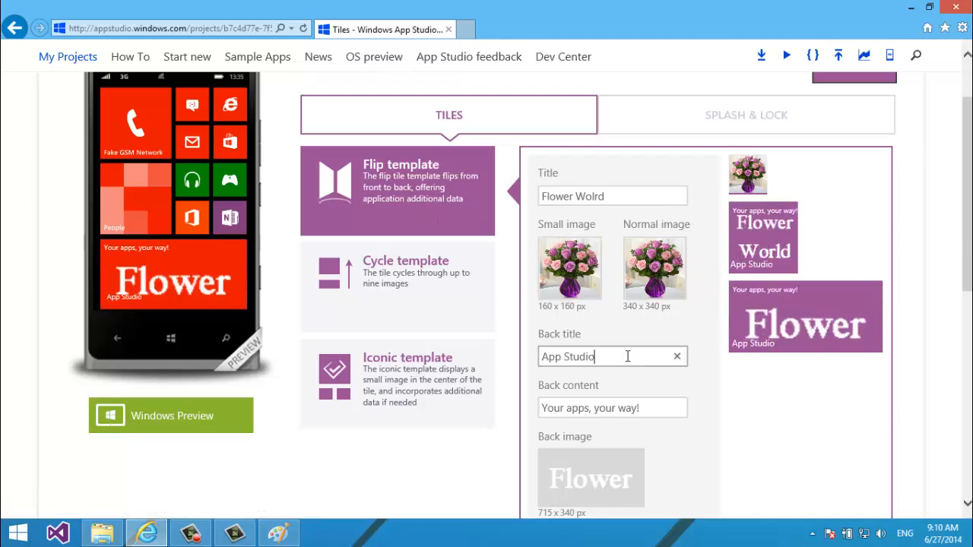
{"action": "left_click", "coordinate": [427, 295]}
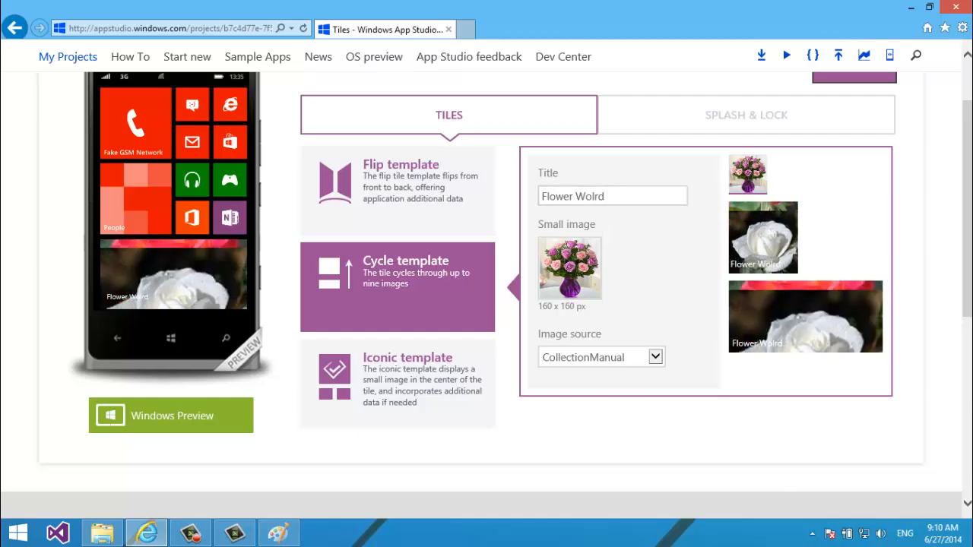
{"action": "scroll", "coordinate": [751, 387], "scroll_direction": "up", "scroll_amount": 2}
{"action": "scroll", "coordinate": [751, 388], "scroll_direction": "down", "scroll_amount": 2}
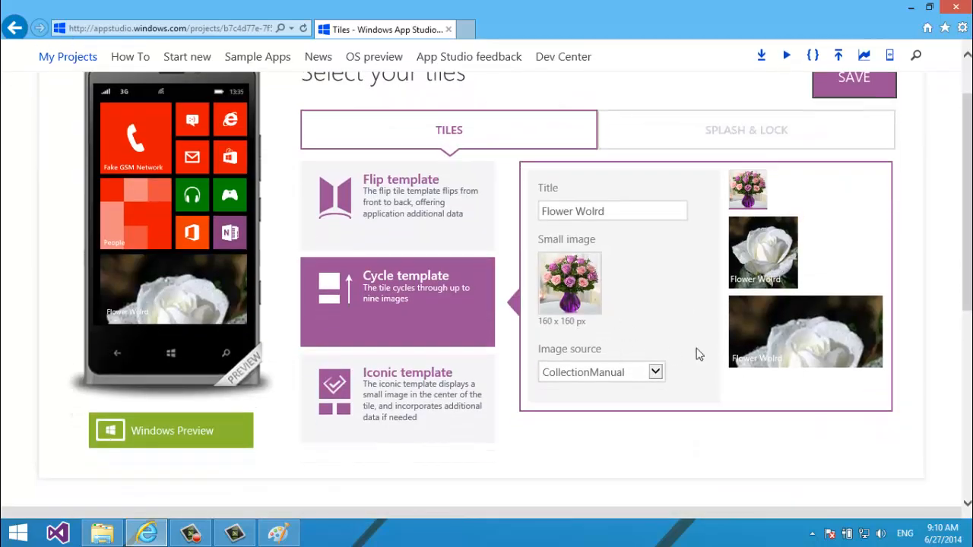
{"action": "scroll", "coordinate": [936, 223], "scroll_direction": "up", "scroll_amount": 3}
{"action": "left_click", "coordinate": [870, 249]}
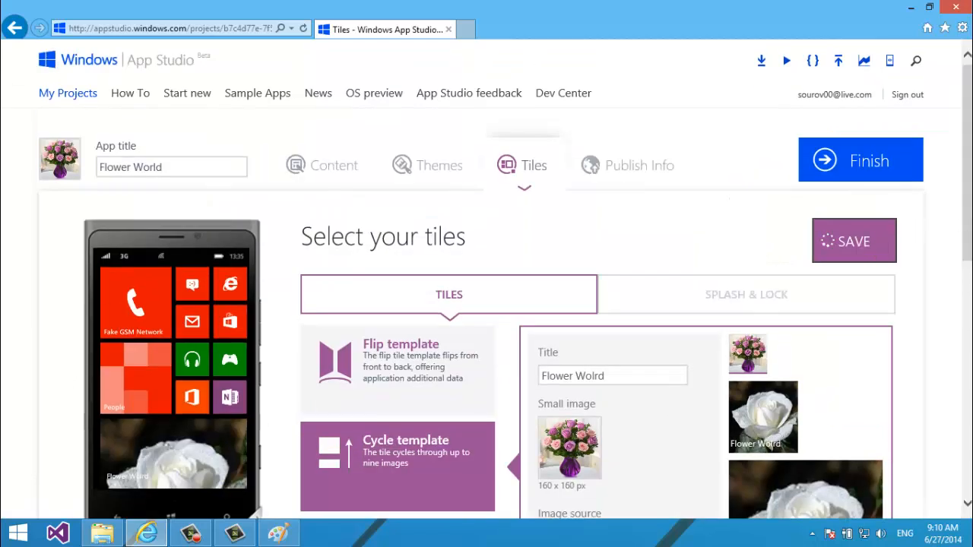
- Open the Splash & Lock settings and view the splash and lock screen backgrounds
{"action": "scroll", "coordinate": [487, 304], "scroll_direction": "down", "scroll_amount": 1}
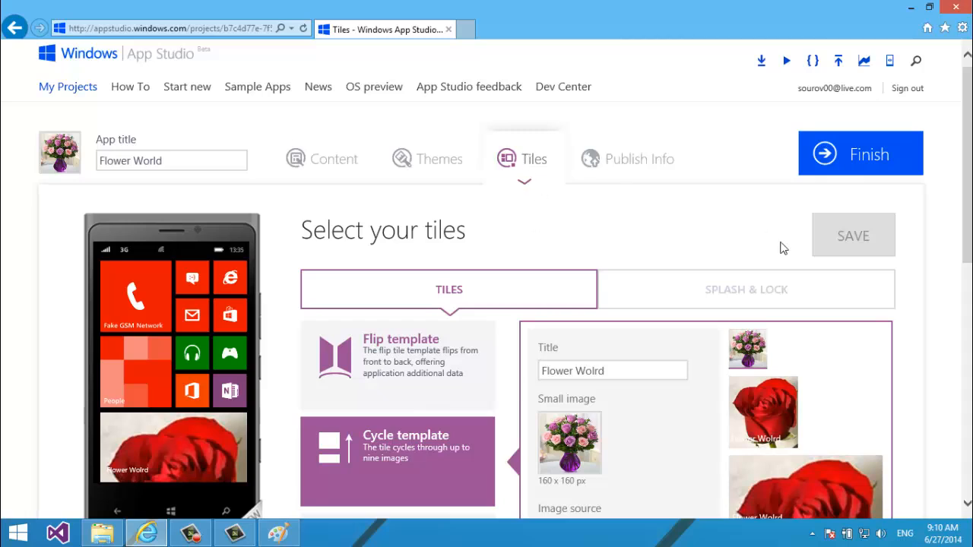
{"action": "left_click", "coordinate": [698, 298]}
{"action": "scroll", "coordinate": [715, 273], "scroll_direction": "down", "scroll_amount": 3}
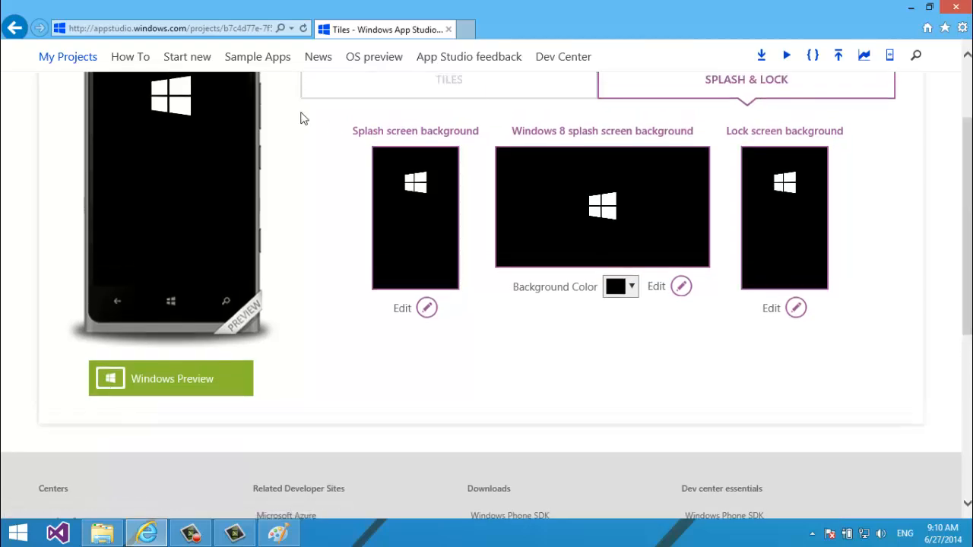
{"action": "scroll", "coordinate": [951, 157], "scroll_direction": "up", "scroll_amount": 3}
{"action": "scroll", "coordinate": [959, 215], "scroll_direction": "down", "scroll_amount": 3}
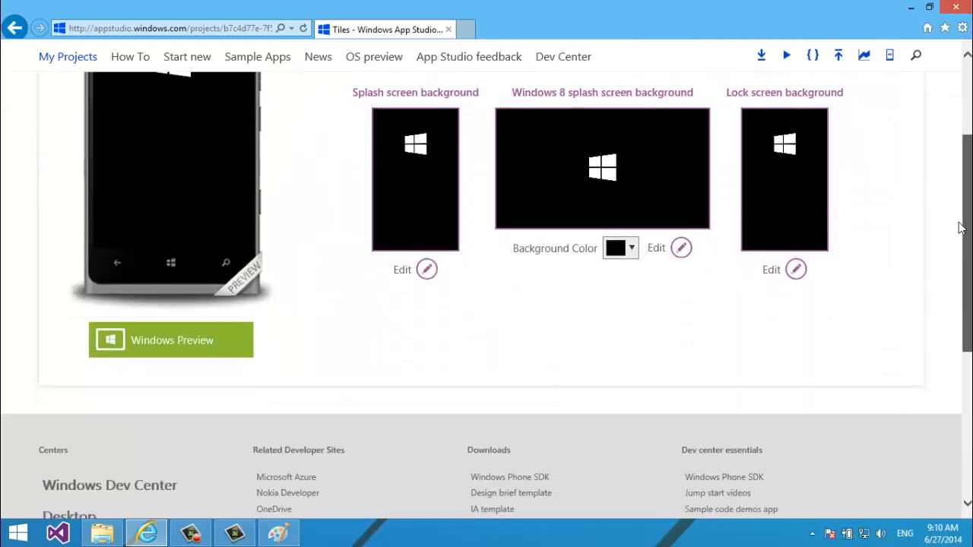
{"action": "scroll", "coordinate": [955, 208], "scroll_direction": "up", "scroll_amount": 1}
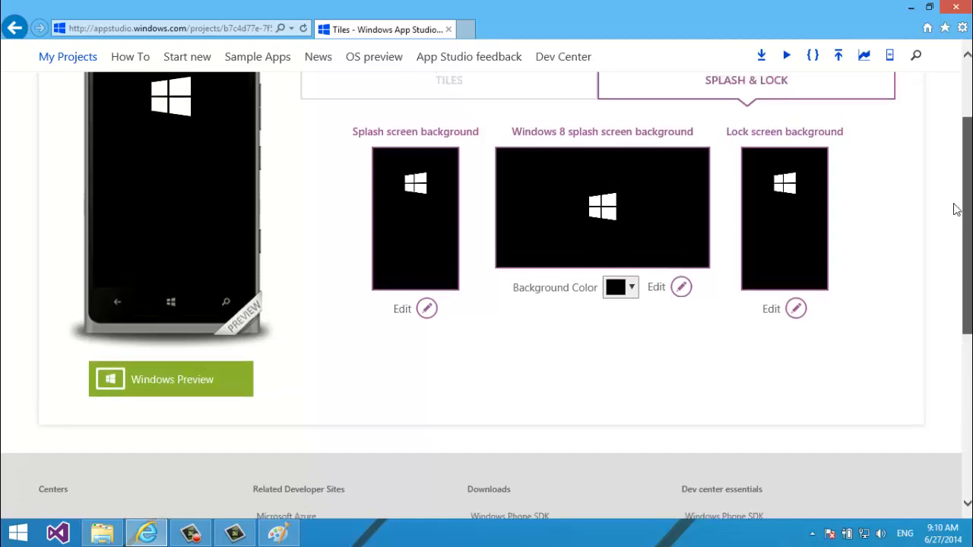
{"action": "scroll", "coordinate": [945, 190], "scroll_direction": "down", "scroll_amount": 1}
{"action": "scroll", "coordinate": [946, 211], "scroll_direction": "up", "scroll_amount": 1}
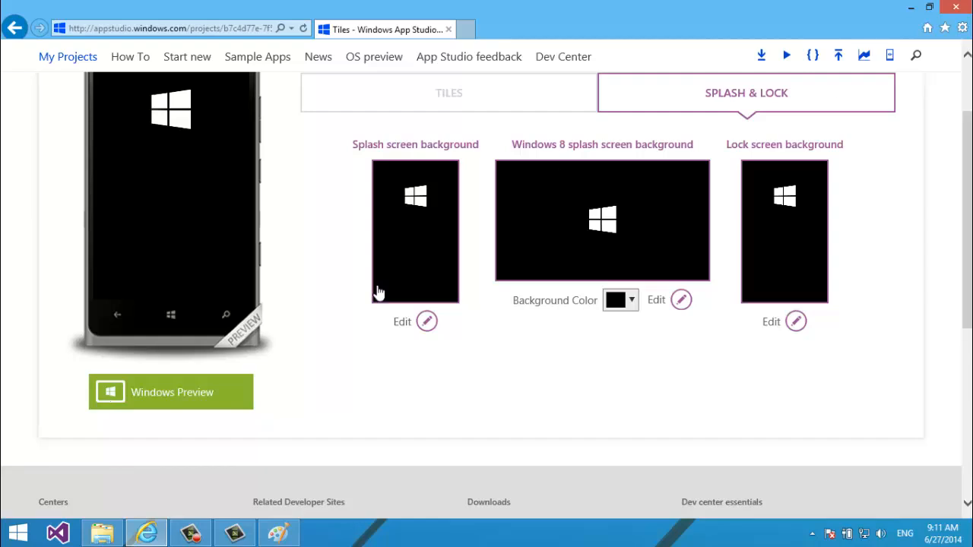
- Switch to Paint, start a new picture, and set its size in pixels to 480 × 800
{"action": "left_click", "coordinate": [279, 541]}
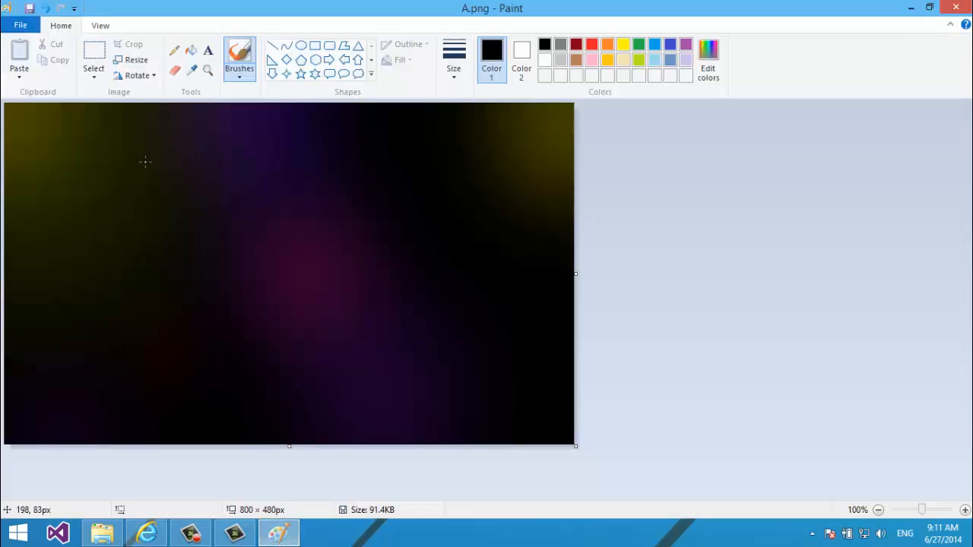
{"action": "left_click", "coordinate": [26, 25]}
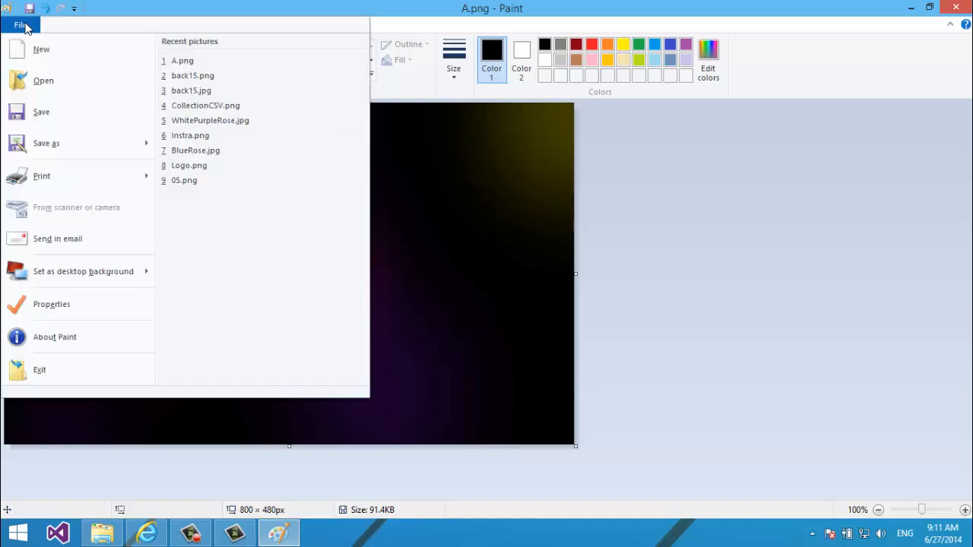
{"action": "left_click", "coordinate": [39, 48]}
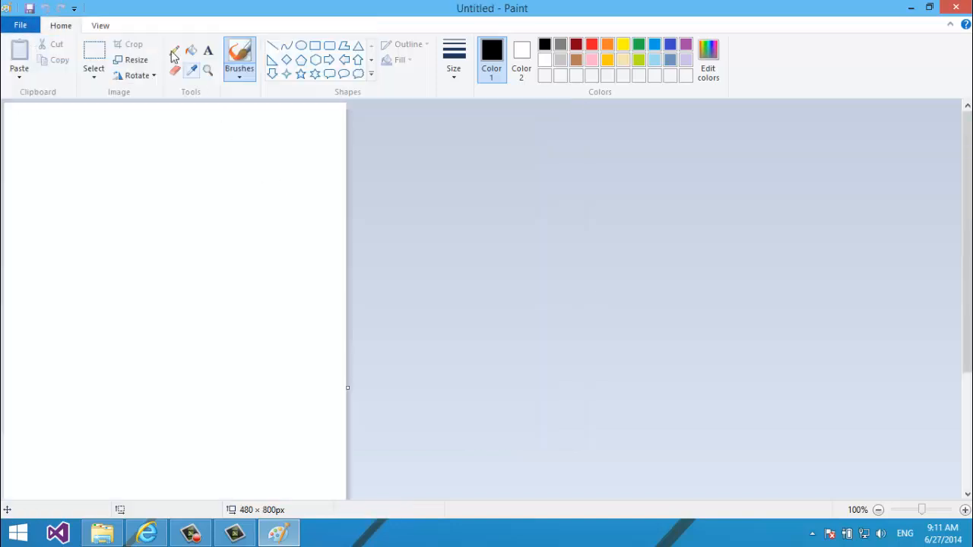
{"action": "left_click", "coordinate": [132, 59]}
{"action": "left_click", "coordinate": [174, 112]}
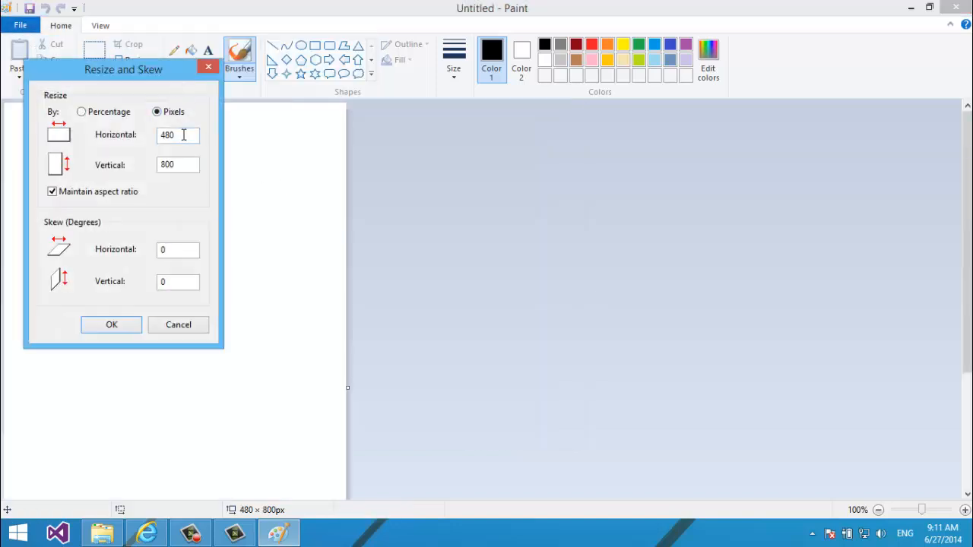
{"action": "left_click", "coordinate": [111, 325]}
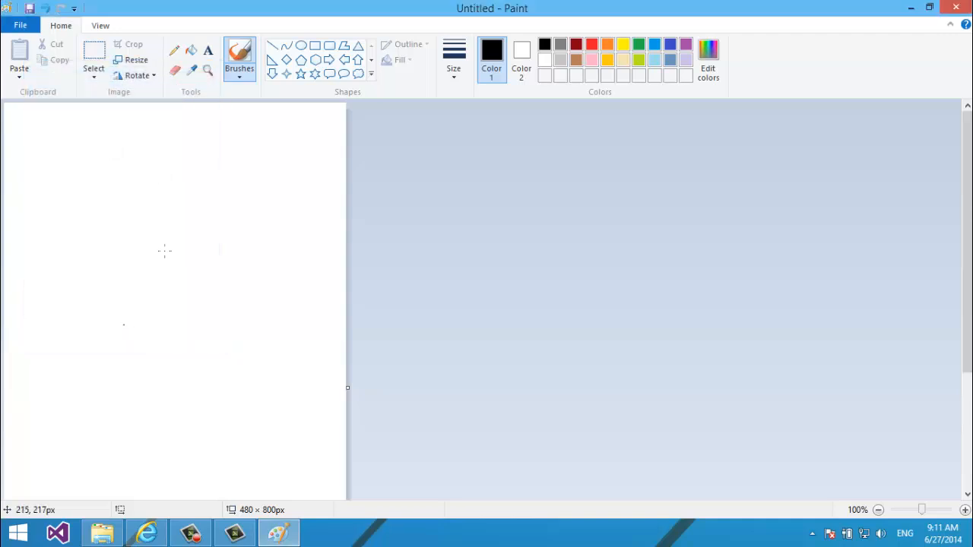
- Fill the whole canvas with a custom dark grey of about RGB 31, 31, 31
{"action": "left_click", "coordinate": [188, 56]}
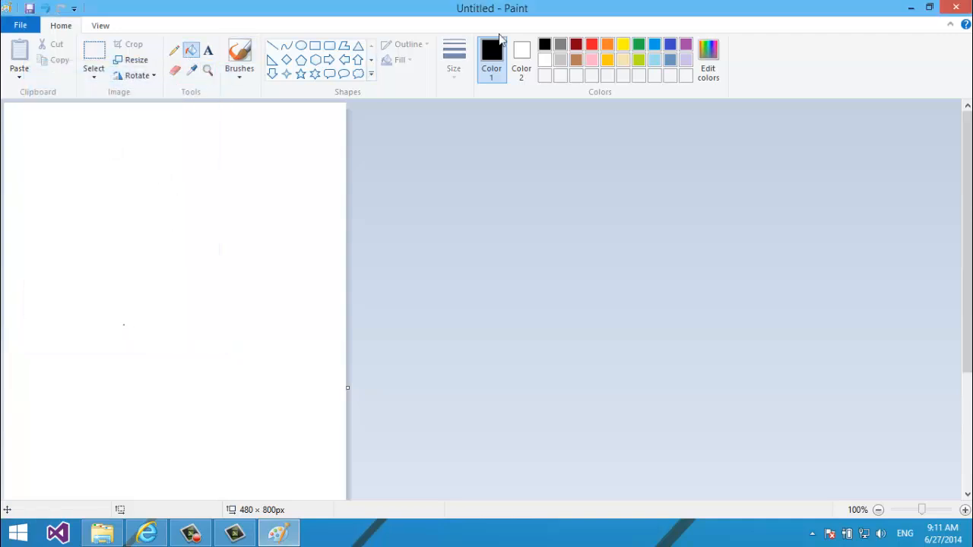
{"action": "left_click", "coordinate": [561, 47]}
{"action": "left_click", "coordinate": [545, 47]}
{"action": "left_click", "coordinate": [707, 60]}
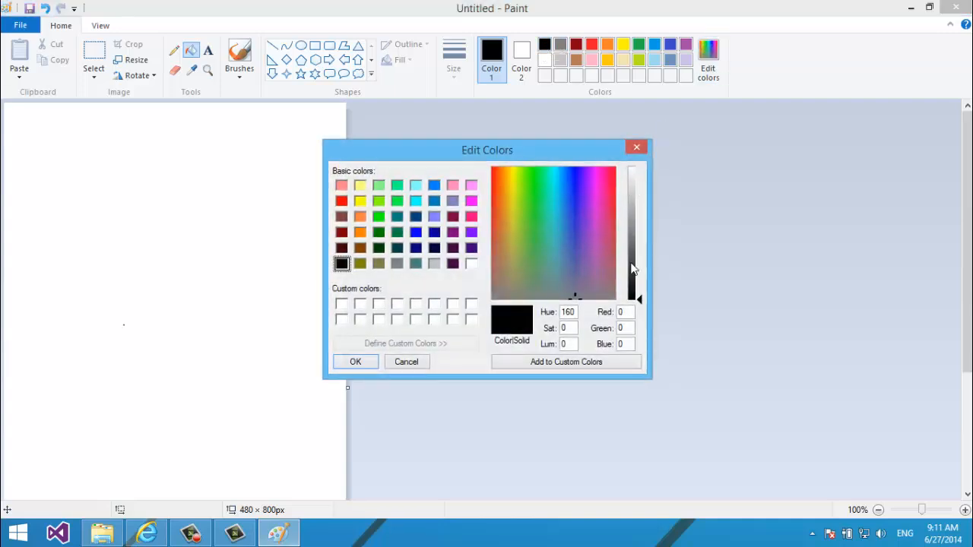
{"action": "left_click_drag", "start_coordinate": [637, 290], "coordinate": [639, 283]}
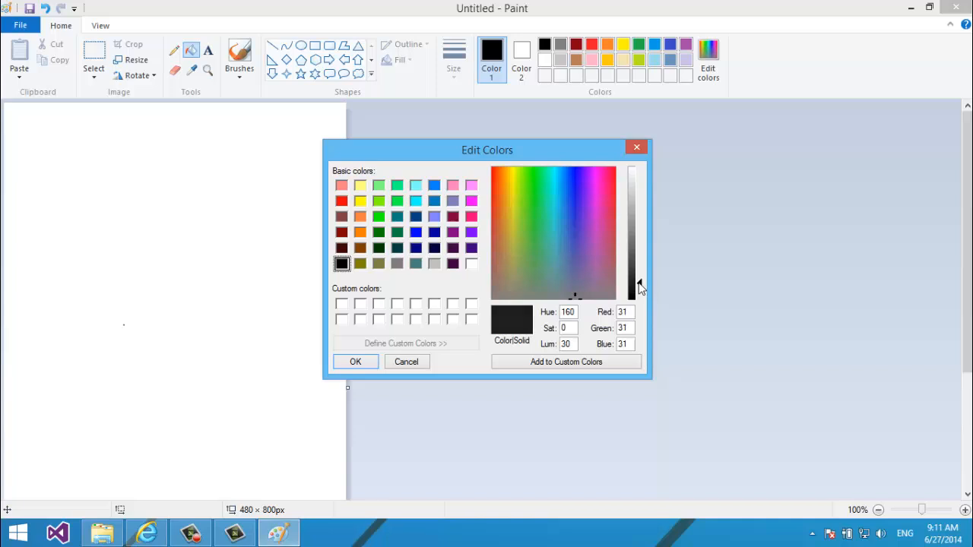
{"action": "left_click", "coordinate": [376, 364]}
{"action": "left_click", "coordinate": [285, 334]}
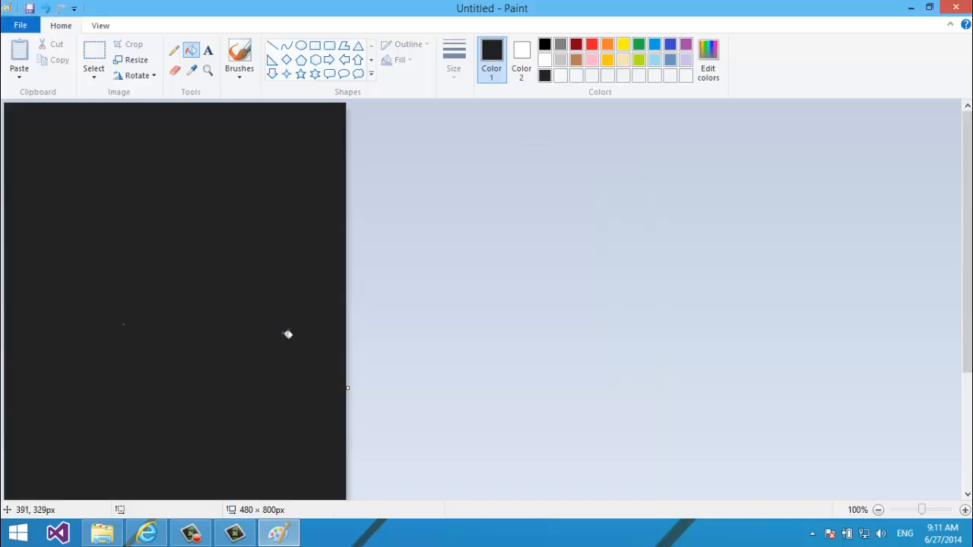
- Choose the Text tool with white as the foreground colour
{"action": "left_click", "coordinate": [207, 51]}
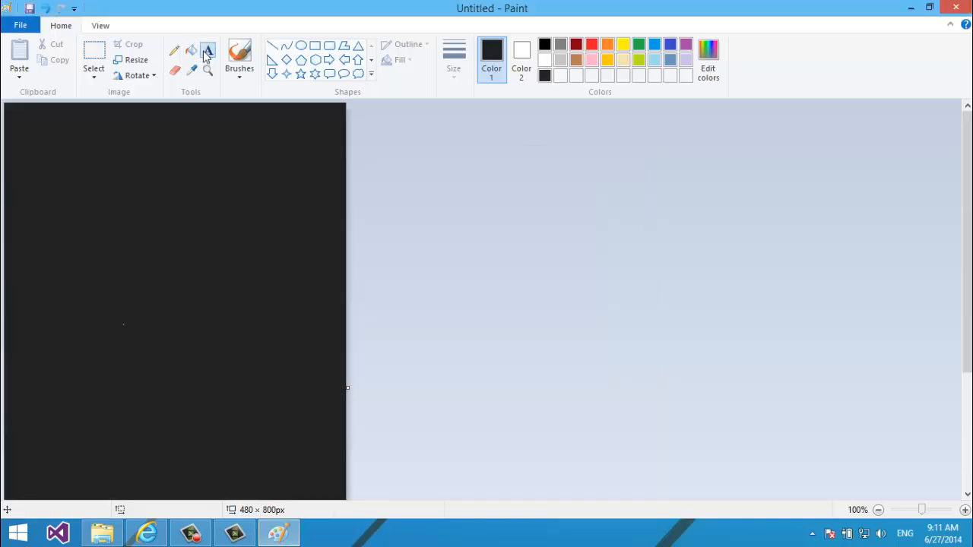
{"action": "left_click", "coordinate": [544, 61]}
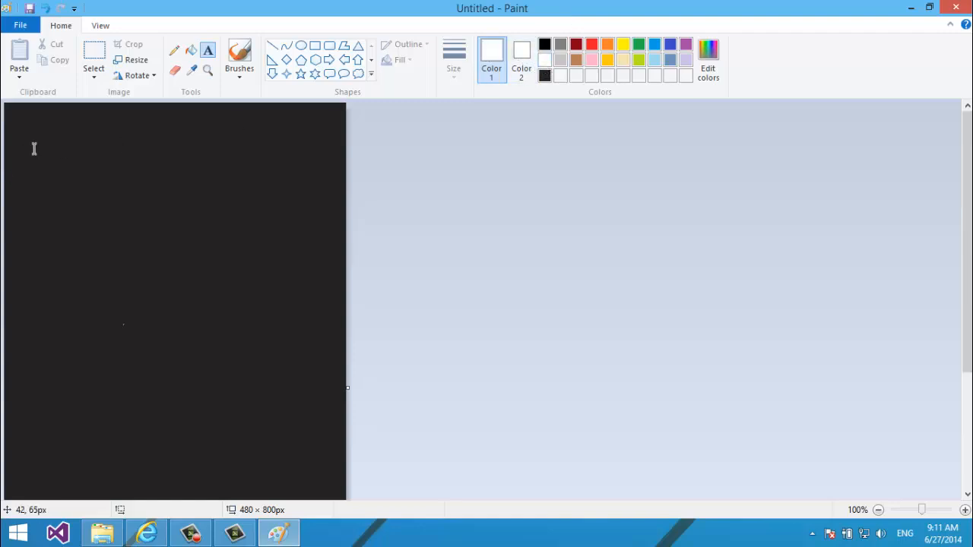
{"action": "left_click_drag", "start_coordinate": [34, 149], "coordinate": [206, 344]}
{"action": "left_click_drag", "start_coordinate": [278, 508], "coordinate": [290, 542]}
{"action": "left_click_drag", "start_coordinate": [316, 480], "coordinate": [318, 481]}
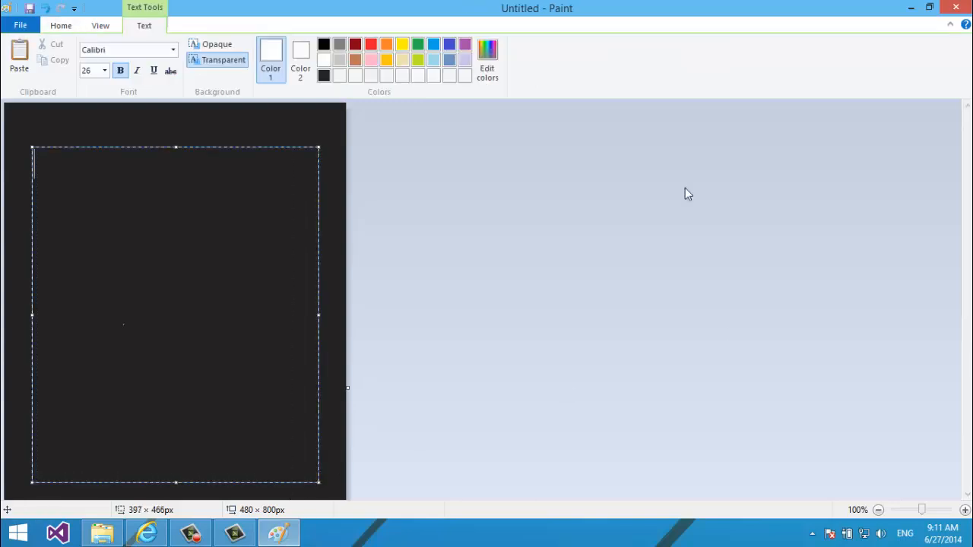
{"action": "left_click", "coordinate": [101, 25]}
{"action": "left_click", "coordinate": [49, 53]}
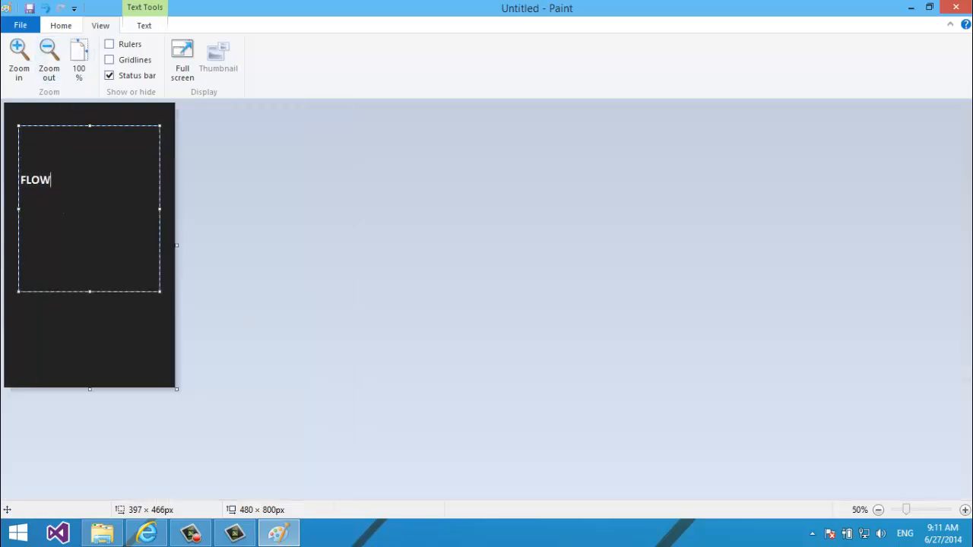
{"action": "type", "text": "WORLD"}
{"action": "key", "text": "ctrl+a"}
{"action": "key", "text": "Right"}
{"action": "key", "text": "Up"}
{"action": "key", "text": "Up"}
{"action": "key", "text": "ctrl+a"}
{"action": "left_click", "coordinate": [64, 27]}
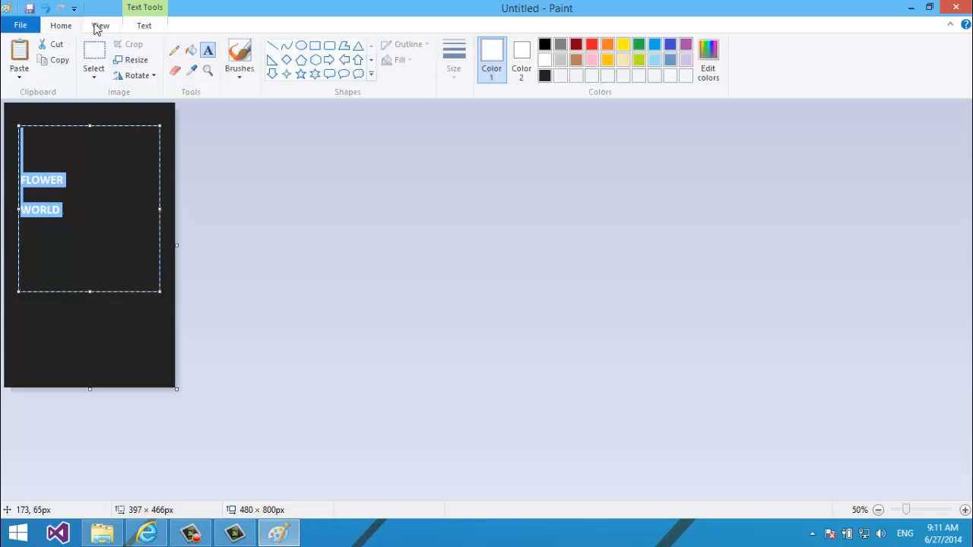
{"action": "left_click", "coordinate": [89, 194]}
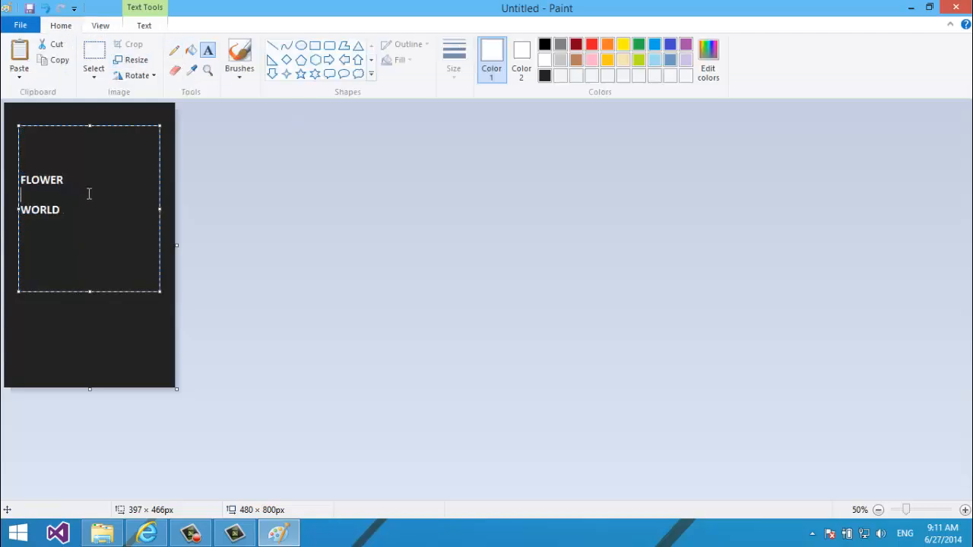
{"action": "key", "text": "ctrl+a"}
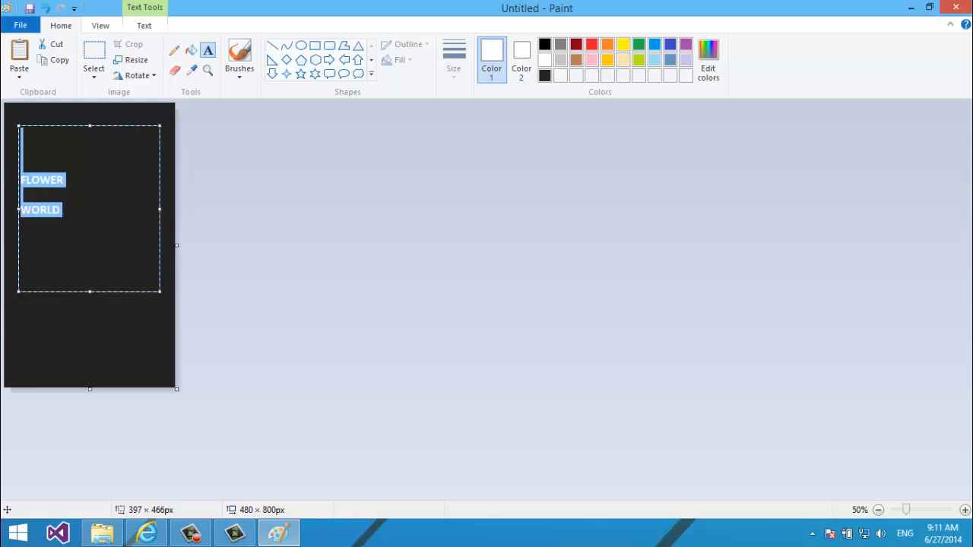
{"action": "key", "text": "Delete"}
{"action": "left_click", "coordinate": [110, 319]}
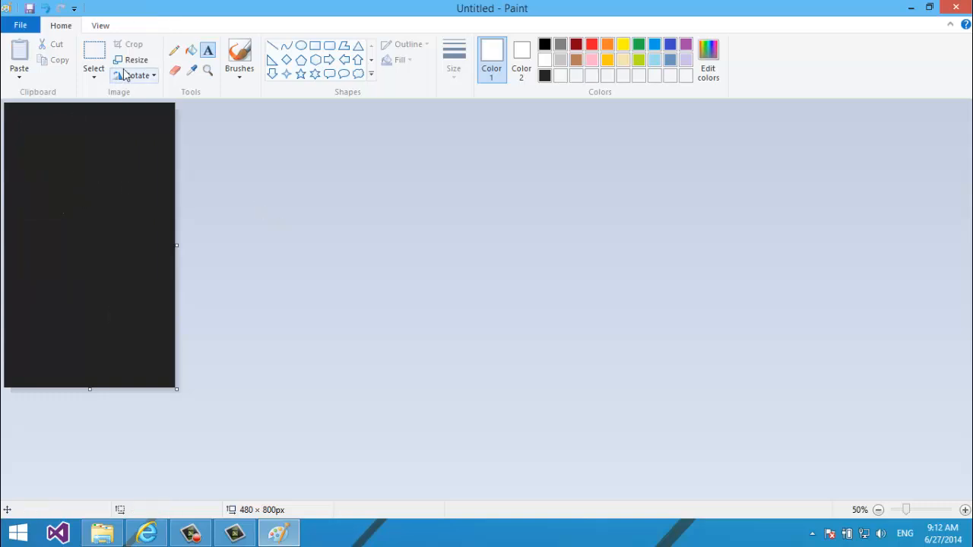
- Add a text box of about 405 × 647 px on the dark canvas reading "Flower" and "World" on two lines
{"action": "left_click_drag", "start_coordinate": [17, 131], "coordinate": [161, 362]}
{"action": "type", "text": "Fl"}
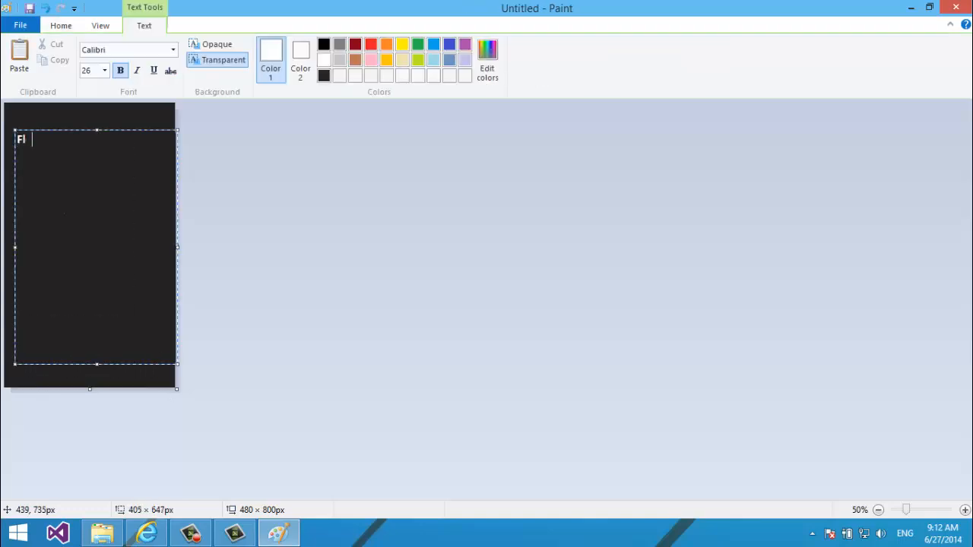
{"action": "type", "text": "ower"}
{"action": "key", "text": "Return"}
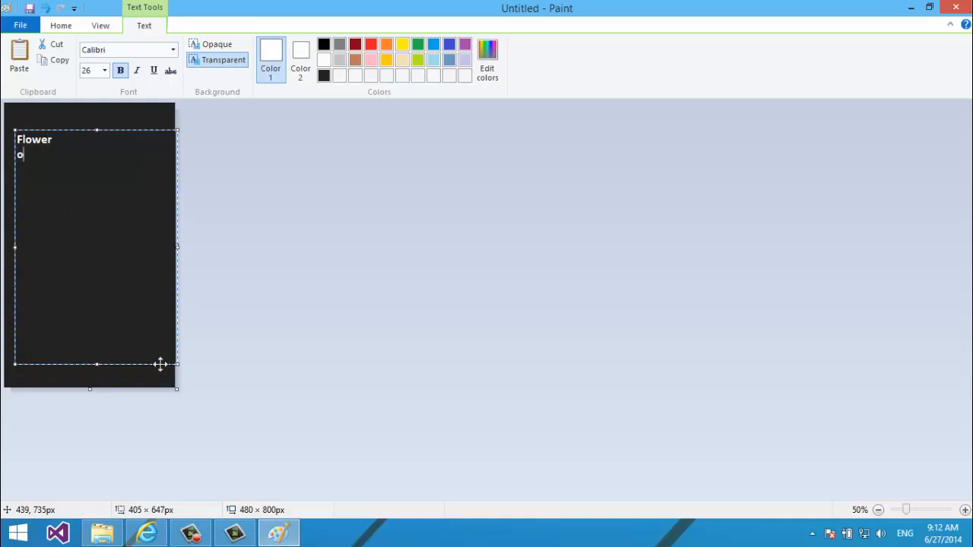
{"action": "type", "text": "World"}
- Set the font size of the whole "Flower World" text to 100
{"action": "key", "text": "ctrl+a"}
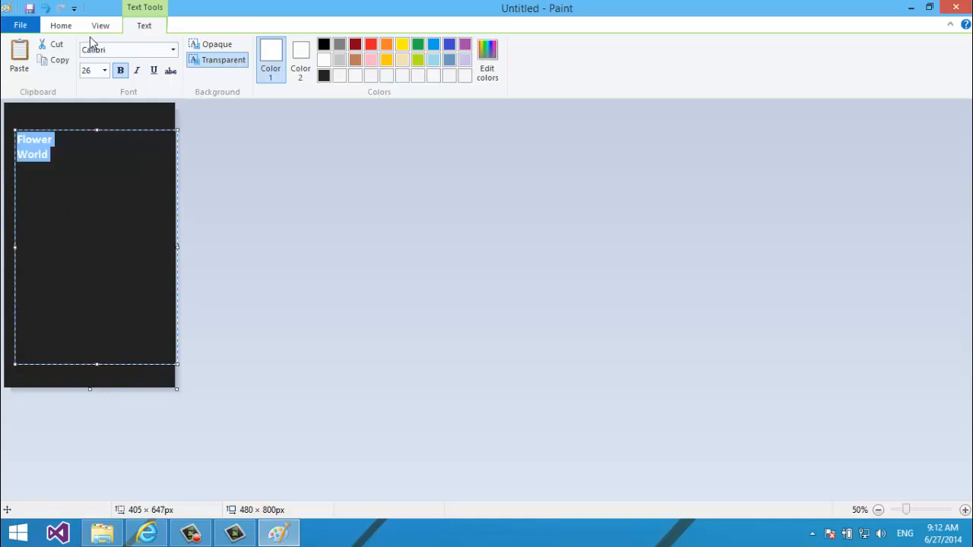
{"action": "left_click", "coordinate": [105, 71]}
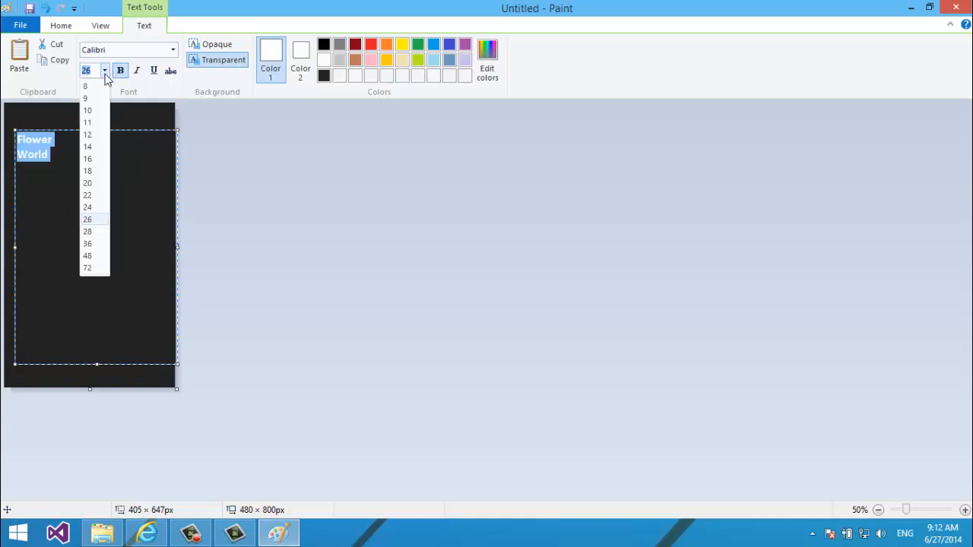
{"action": "left_click", "coordinate": [88, 268]}
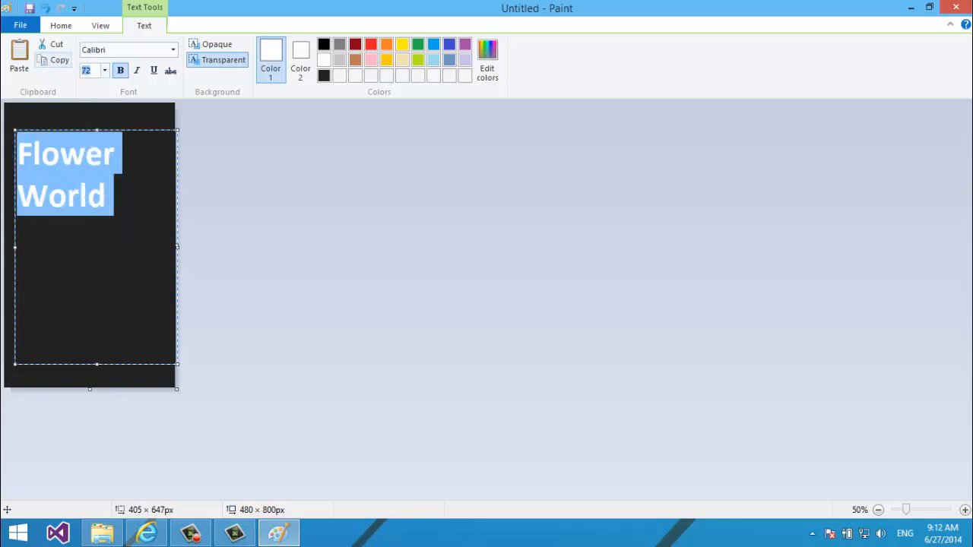
{"action": "type", "text": "100"}
{"action": "left_click", "coordinate": [155, 248]}
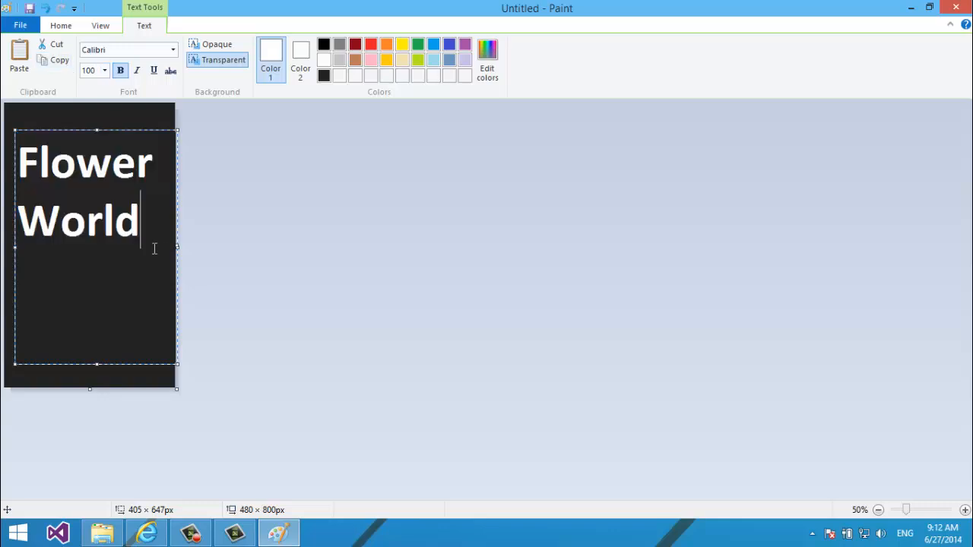
- Narrow the text box slightly from its left edge, leave a blank line between "Flower" and "World", and commit the text
{"action": "left_click", "coordinate": [18, 221]}
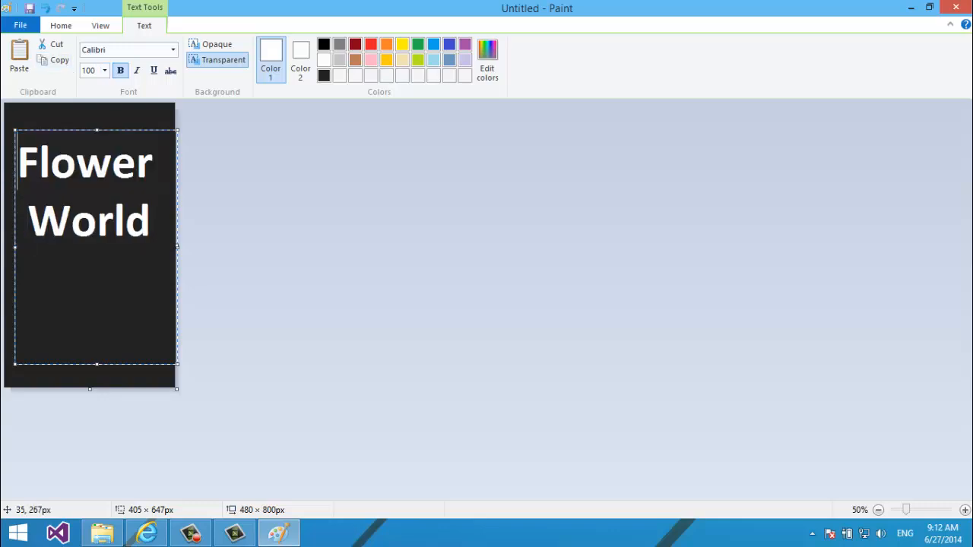
{"action": "left_click", "coordinate": [18, 162]}
{"action": "key", "text": "BackSpace"}
{"action": "left_click_drag", "start_coordinate": [16, 248], "coordinate": [20, 248]}
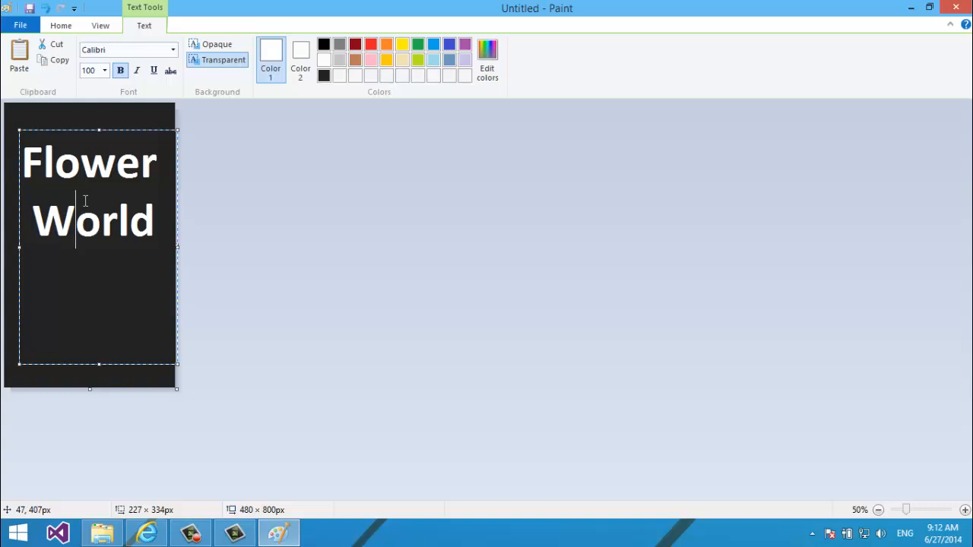
{"action": "key", "text": "Return"}
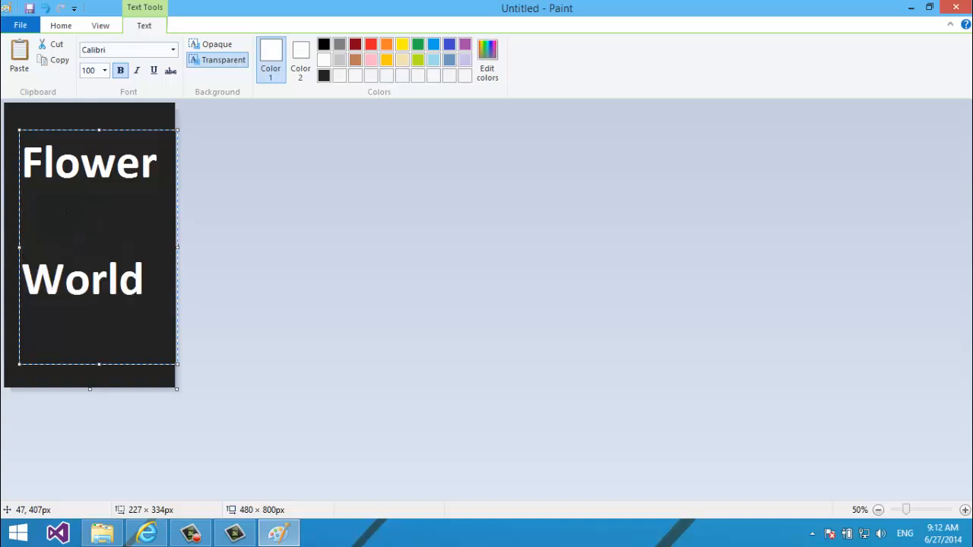
{"action": "left_click", "coordinate": [118, 106]}
{"action": "left_click", "coordinate": [116, 103]}
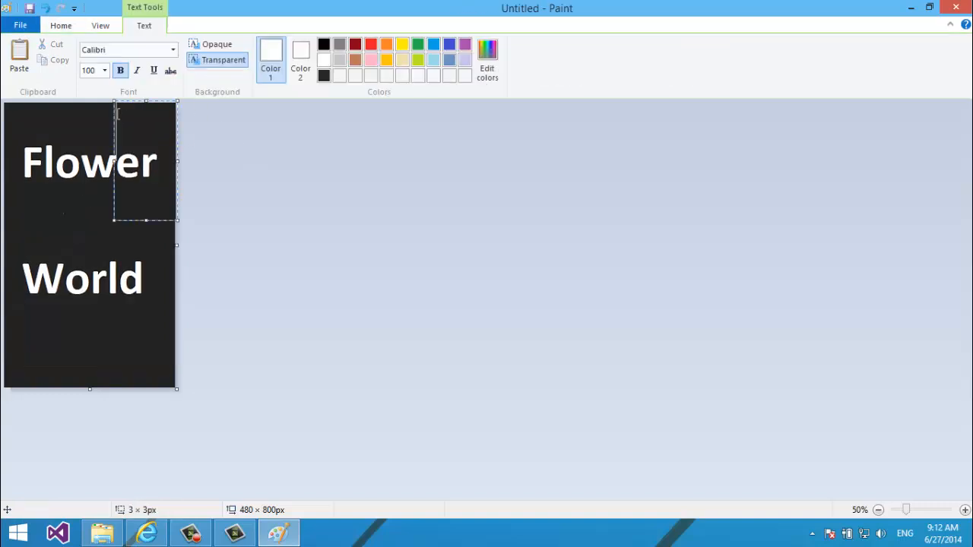
{"action": "left_click", "coordinate": [62, 275]}
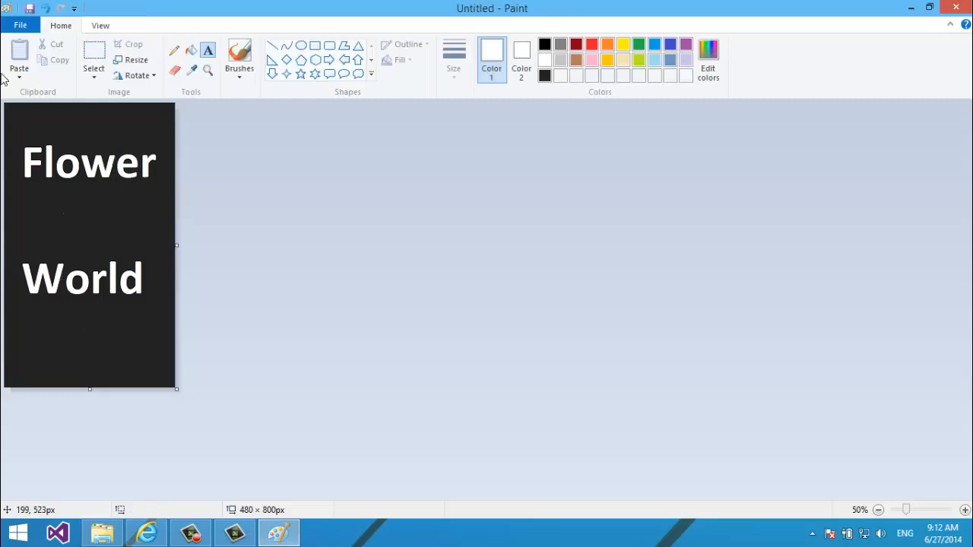
- Save the picture as a JPEG named SplashScreen in the Logo & Screenshots folder of App_Studio_Tutorials
{"action": "left_click", "coordinate": [21, 25]}
{"action": "mouse_move", "coordinate": [40, 144]}
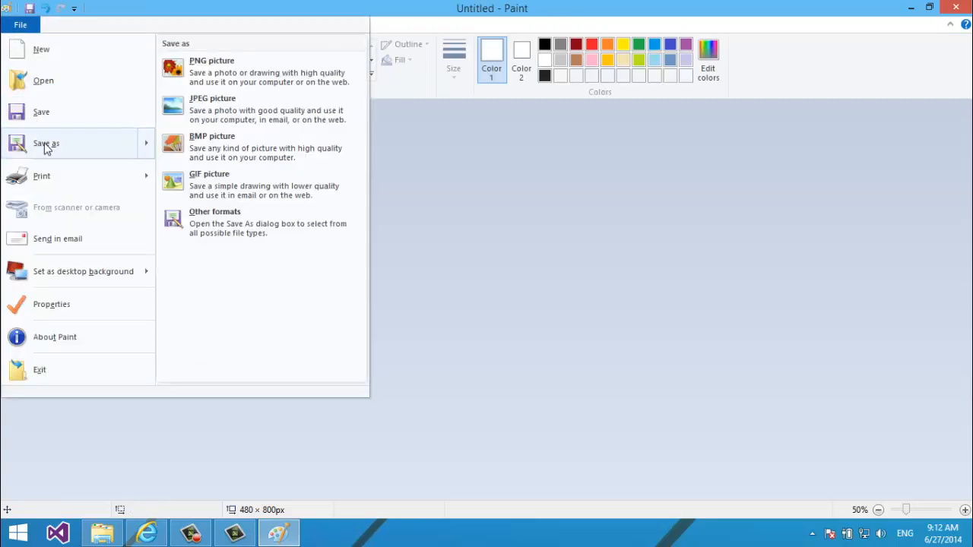
{"action": "left_click", "coordinate": [195, 116]}
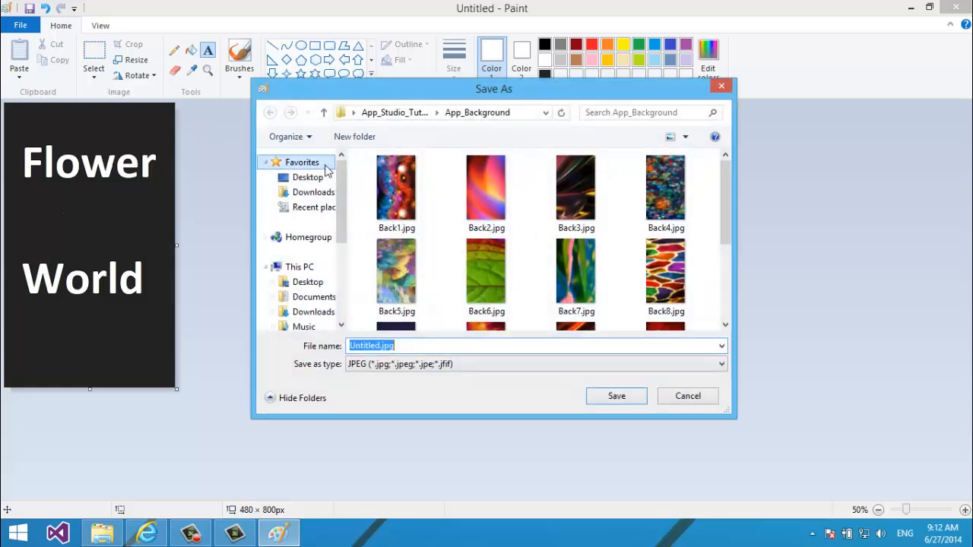
{"action": "left_click", "coordinate": [323, 112]}
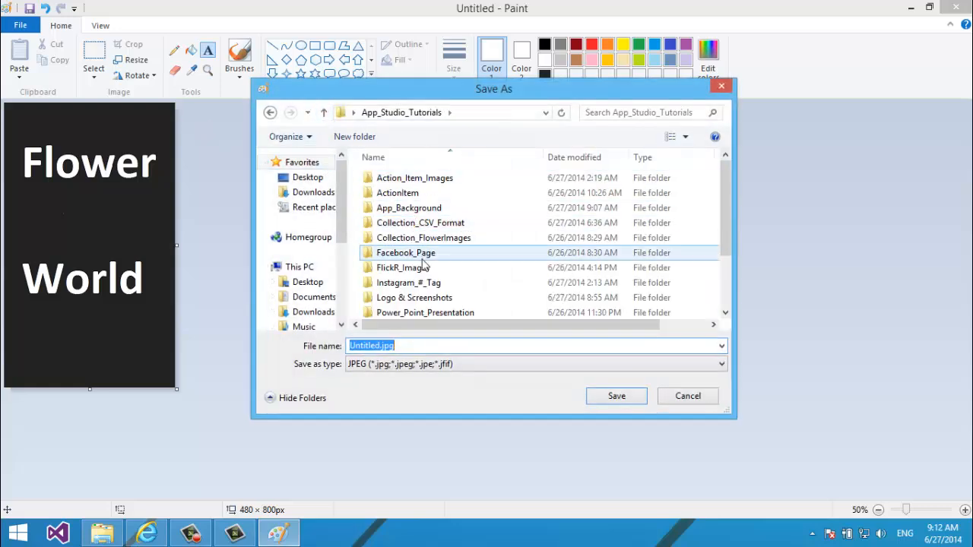
{"action": "double_click", "coordinate": [426, 301]}
{"action": "left_click", "coordinate": [428, 345]}
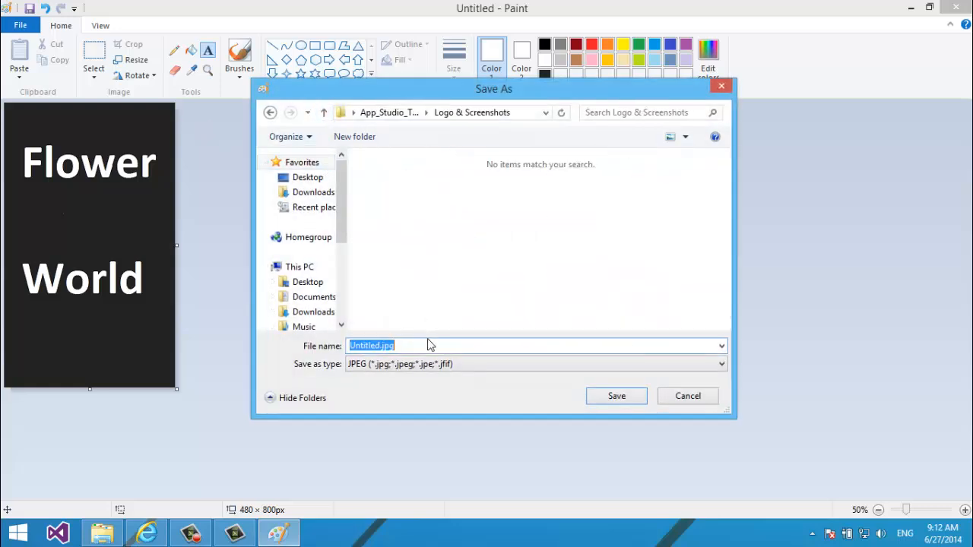
{"action": "type", "text": "SplashScreen"}
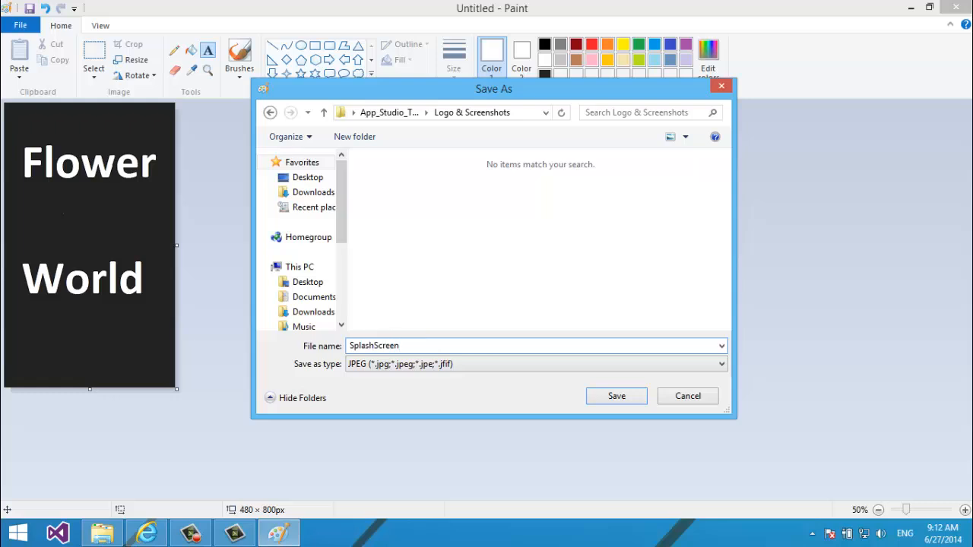
{"action": "key", "text": "Return"}
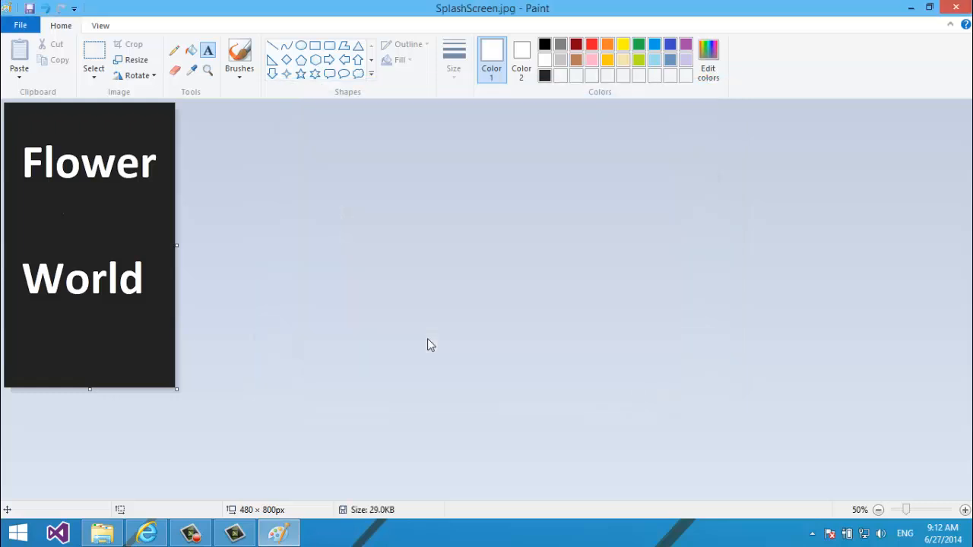
- Switch to File Explorer and open the Logo & Screenshots folder inside App_Studio_Tutorials
{"action": "left_click", "coordinate": [101, 534]}
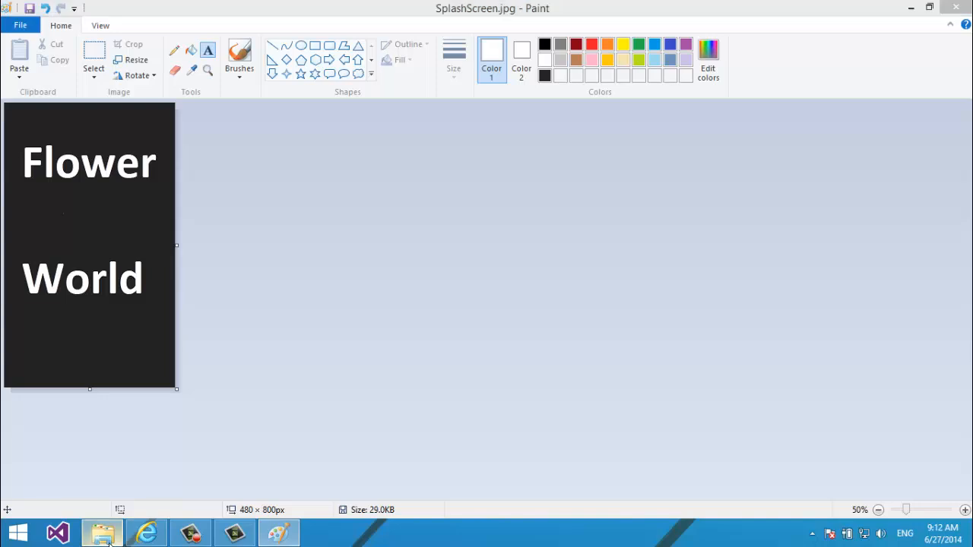
{"action": "key", "text": "BackSpace"}
{"action": "key", "text": "Down"}
{"action": "key", "text": "Down"}
{"action": "key", "text": "Down"}
{"action": "key", "text": "Down"}
{"action": "key", "text": "Down"}
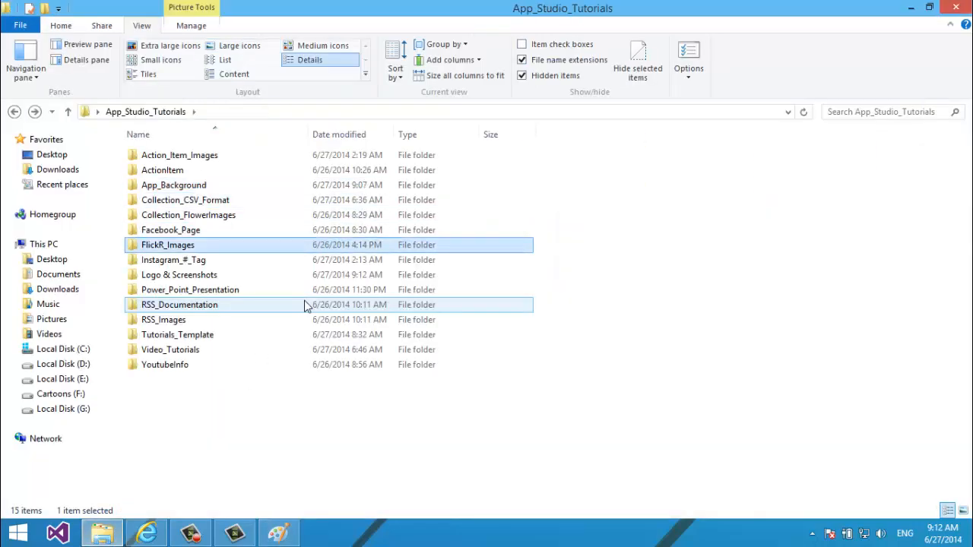
{"action": "key", "text": "Down"}
{"action": "key", "text": "Return"}
- Rename SplashScreen.jpg as SplashAndLock.jpg
{"action": "key", "text": "Right"}
{"action": "key", "text": "Right"}
{"action": "key", "text": "Right"}
{"action": "key", "text": "Right"}
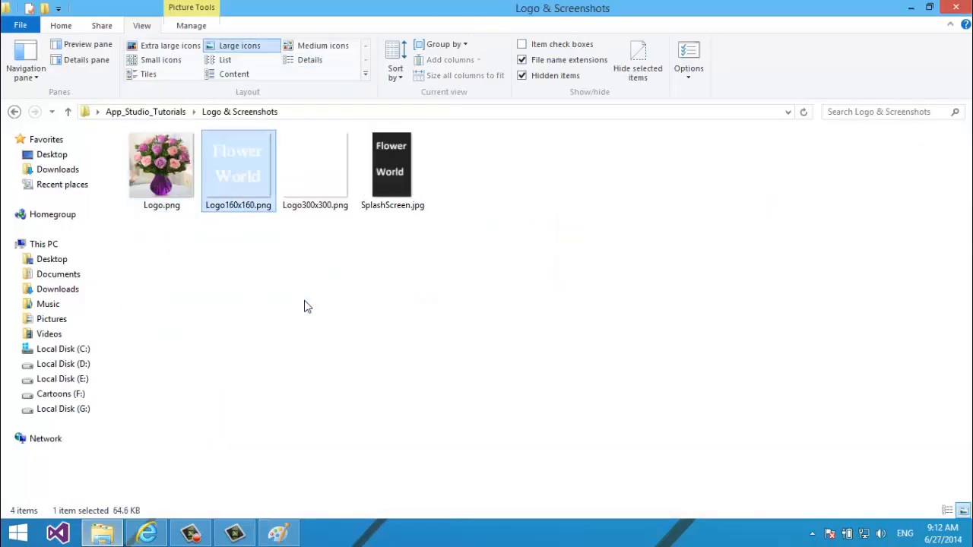
{"action": "key", "text": "F2"}
{"action": "type", "text": "SplashAn"}
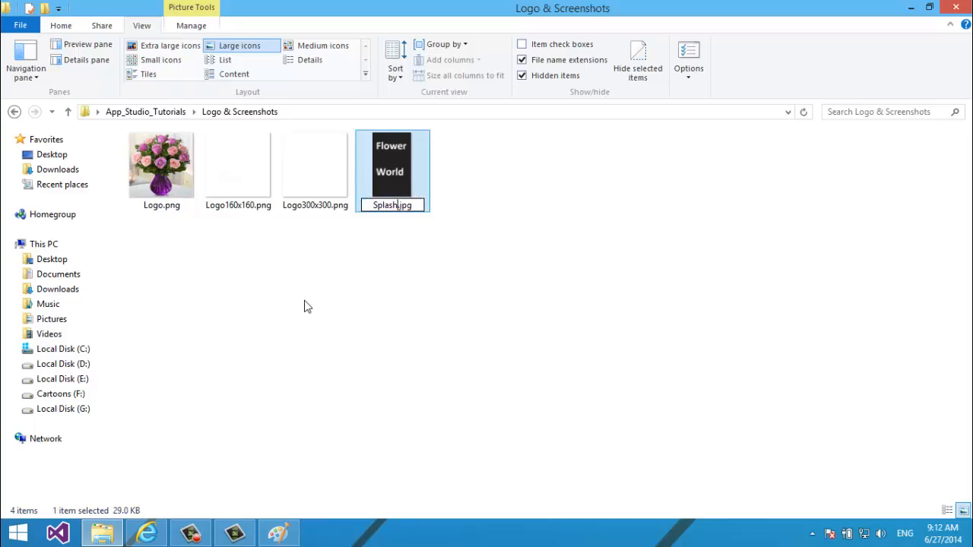
{"action": "type", "text": "dLock"}
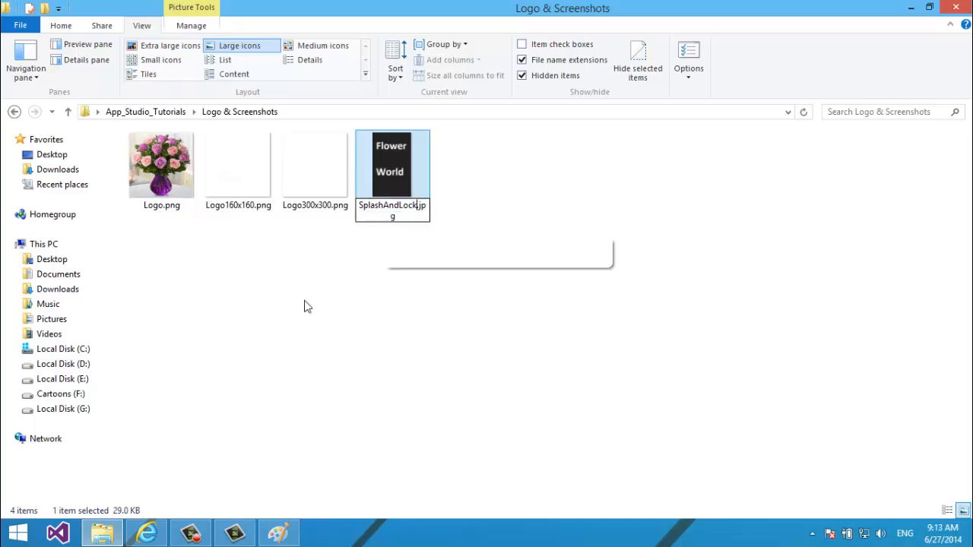
{"action": "key", "text": "Return"}
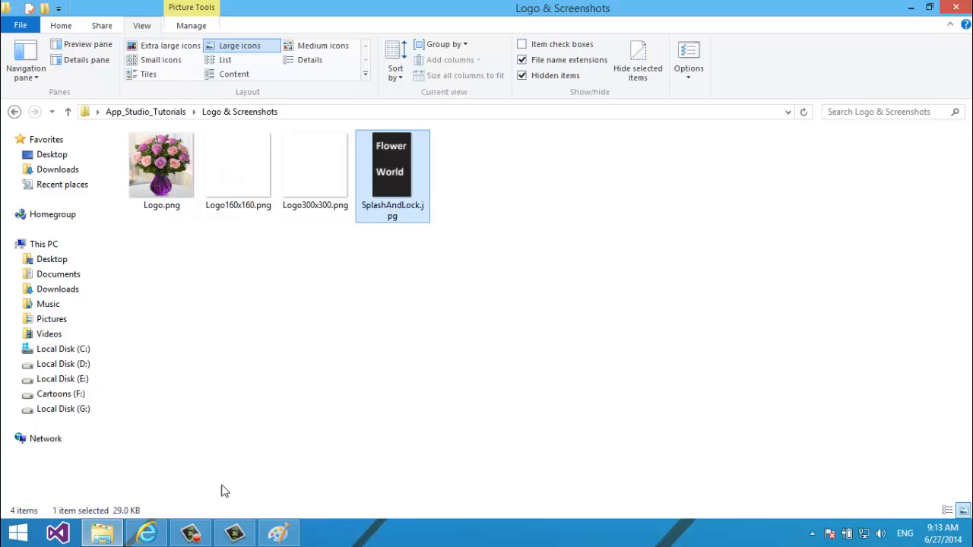
- Switch to App Studio in Internet Explorer and upload SplashAndLock.jpg from the computer as the splash screen background
{"action": "left_click", "coordinate": [147, 532]}
{"action": "left_click", "coordinate": [427, 321]}
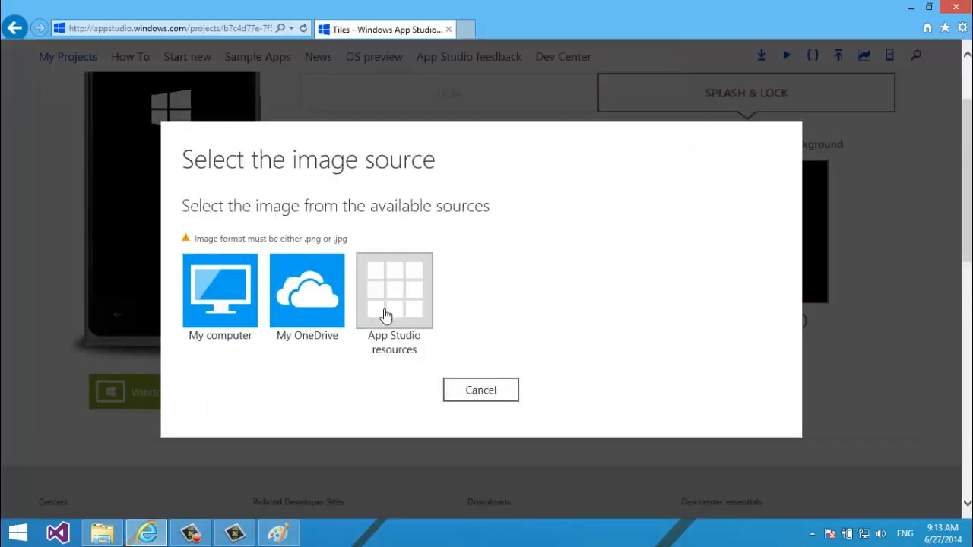
{"action": "left_click", "coordinate": [231, 310]}
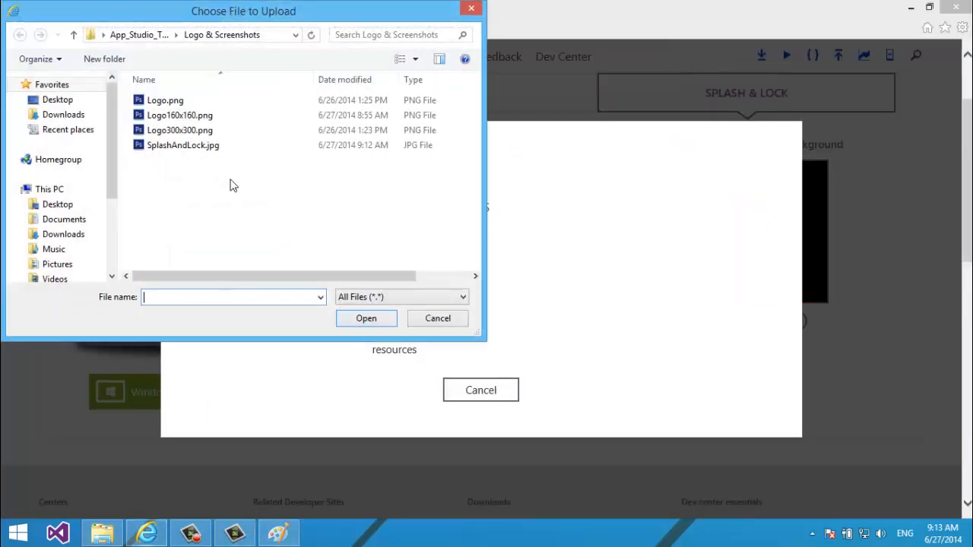
{"action": "double_click", "coordinate": [184, 145]}
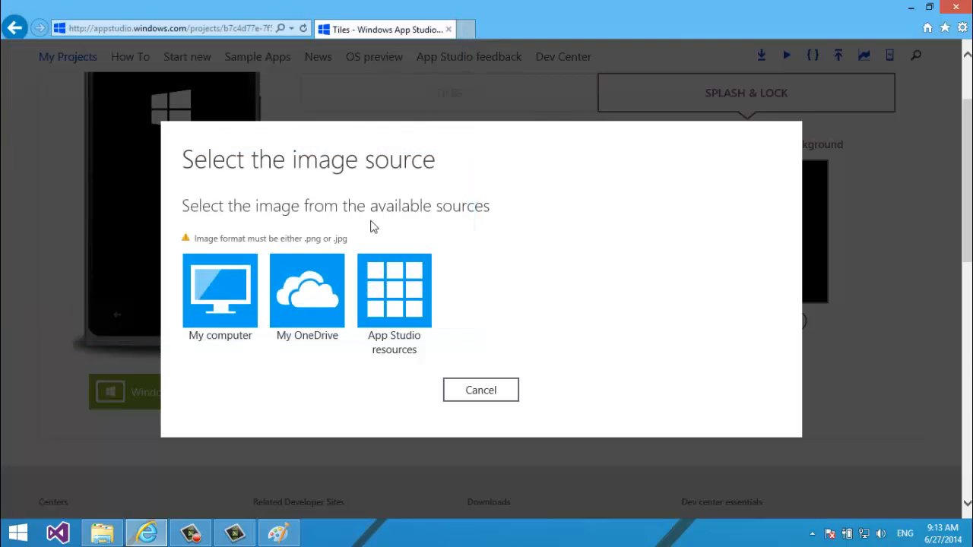
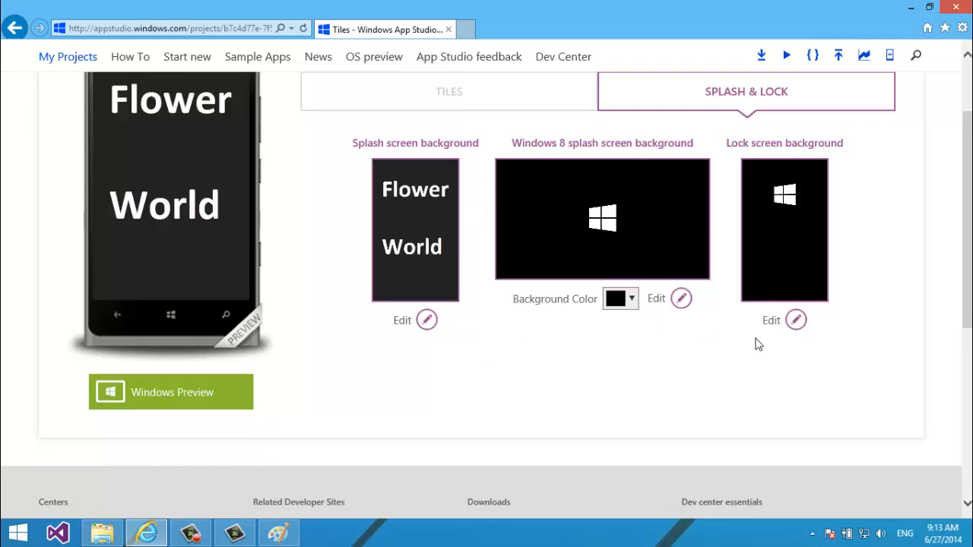
- Upload SplashAndLock.jpg from the computer as the lock screen background and dismiss the upload information
{"action": "left_click", "coordinate": [795, 320]}
{"action": "left_click", "coordinate": [256, 294]}
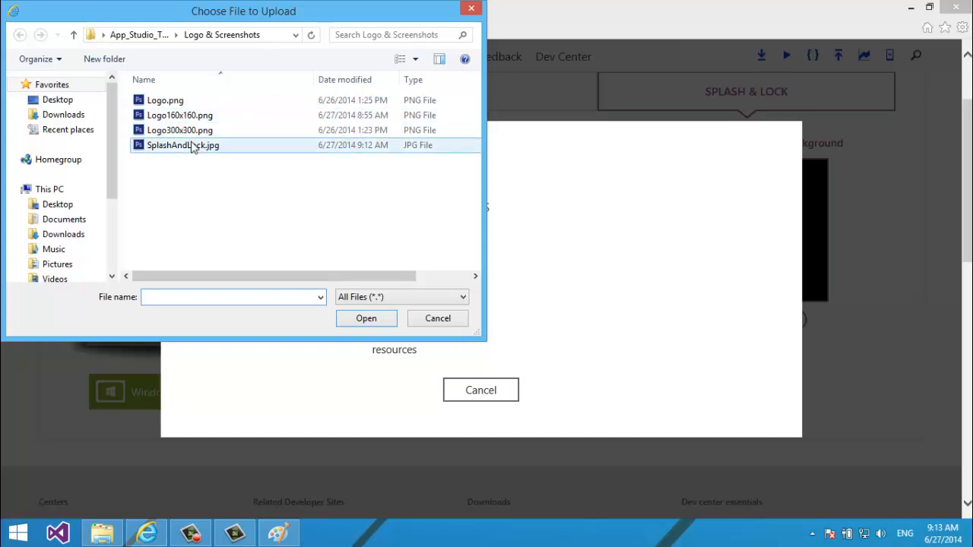
{"action": "double_click", "coordinate": [191, 145]}
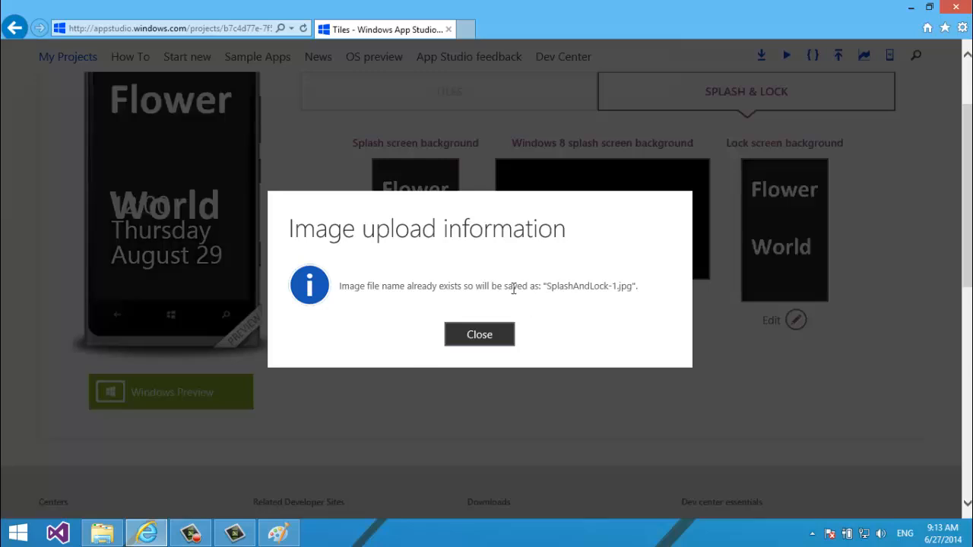
{"action": "left_click", "coordinate": [476, 341]}
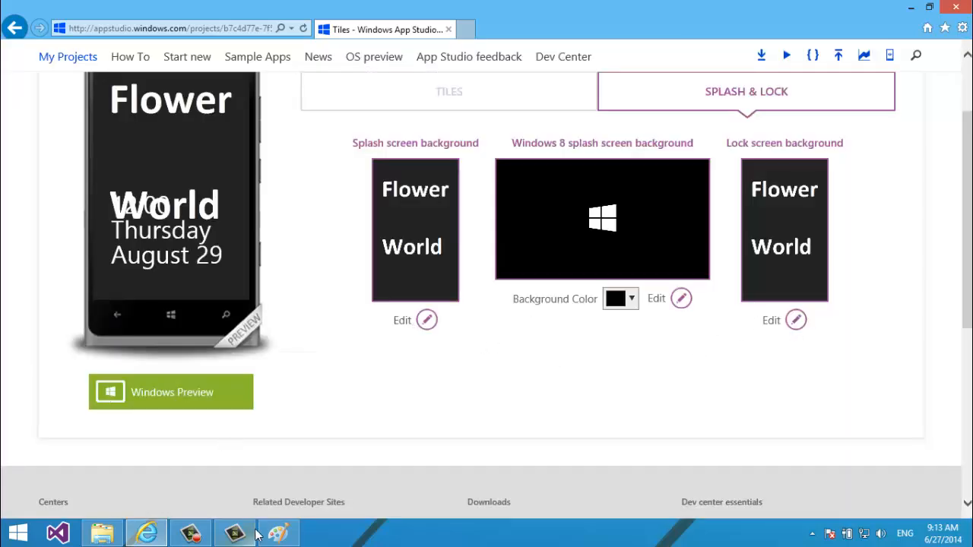
- In Paint, undo the spaced text and add a text box of about 395 × 381 px reading "Flower" and "World" on consecutive lines
{"action": "left_click", "coordinate": [278, 534]}
{"action": "key", "text": "ctrl+z"}
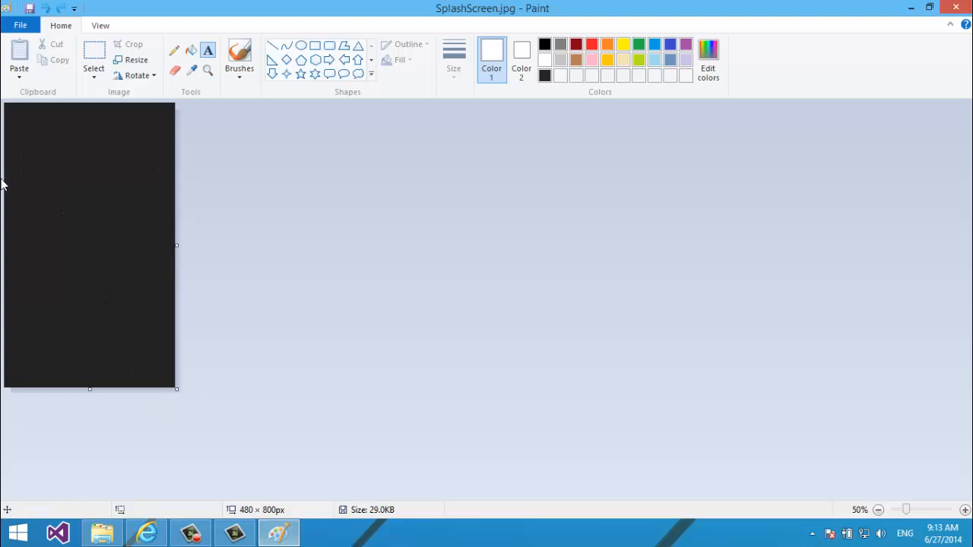
{"action": "left_click_drag", "start_coordinate": [19, 133], "coordinate": [161, 266]}
{"action": "type", "text": "Flower "}
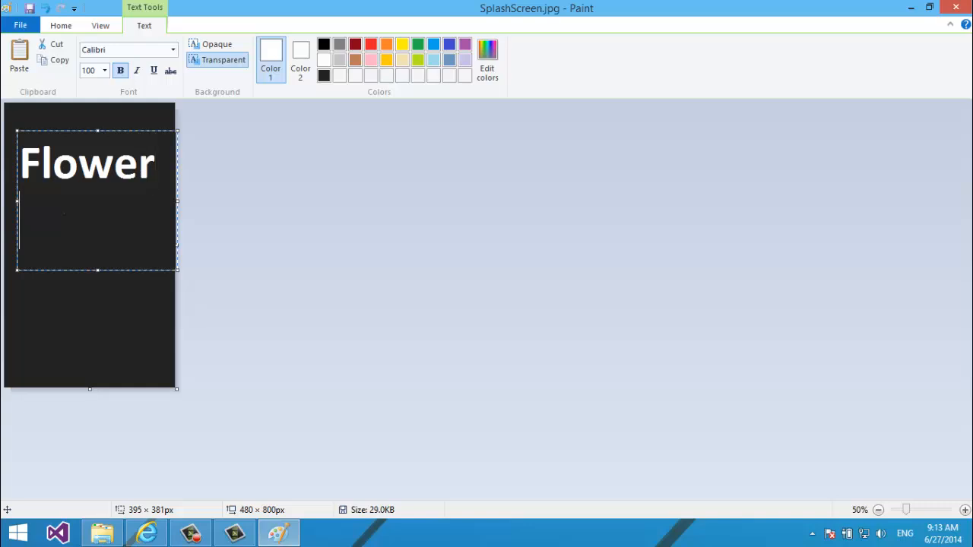
{"action": "type", "text": "Wordl"}
{"action": "key", "text": "BackSpace"}
{"action": "key", "text": "BackSpace"}
{"action": "type", "text": "ld"}
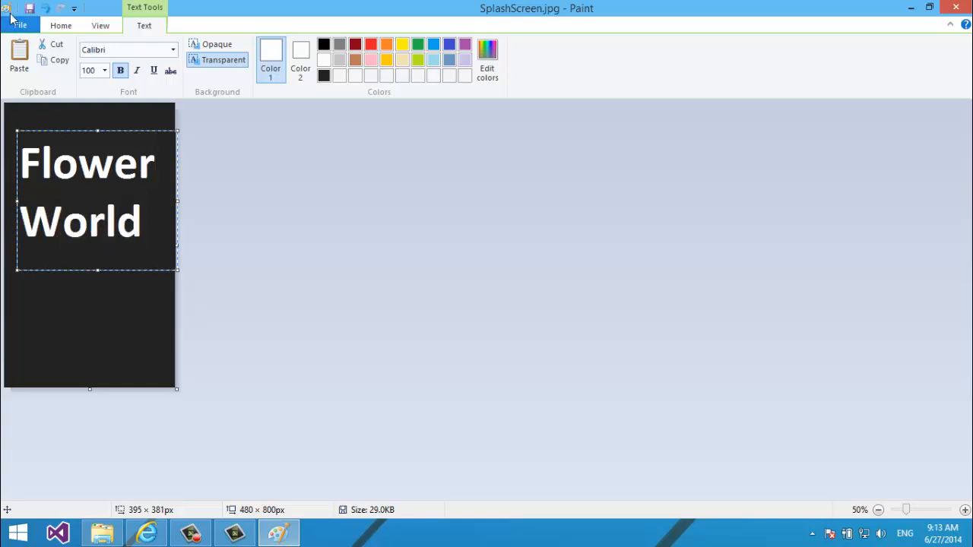
{"action": "left_click", "coordinate": [47, 122]}
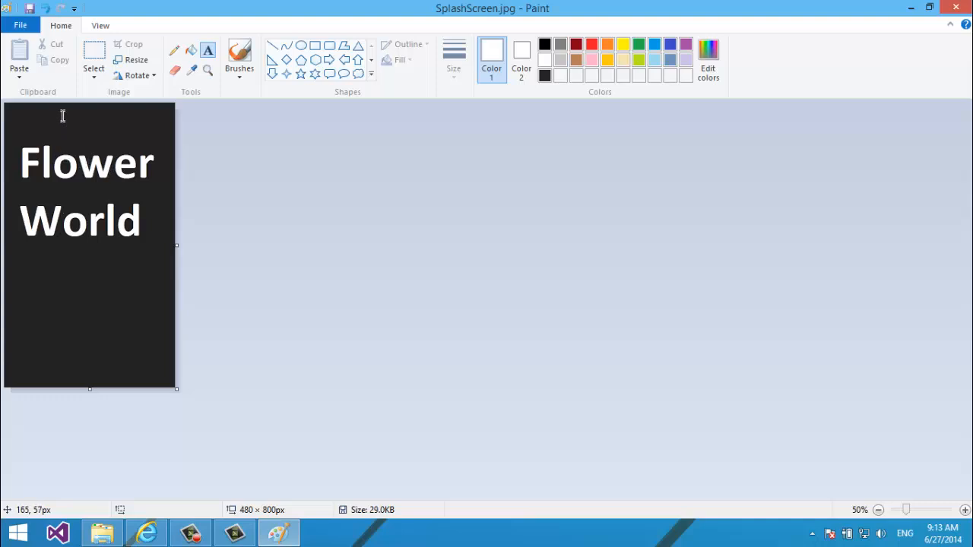
- Try to save the edited picture over SplashAndLock.jpg
{"action": "key", "text": "F12"}
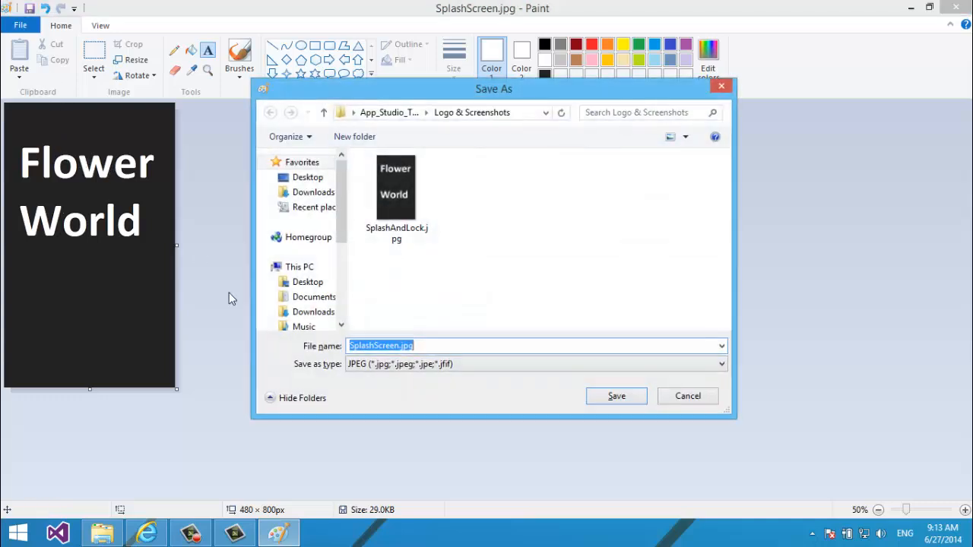
{"action": "double_click", "coordinate": [404, 240]}
{"action": "key", "text": "Return"}
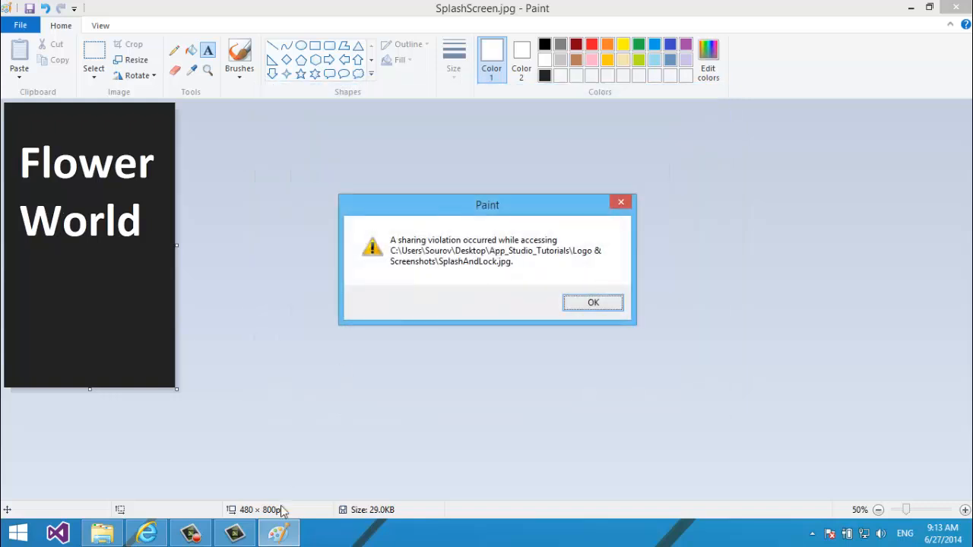
{"action": "left_click", "coordinate": [574, 312]}
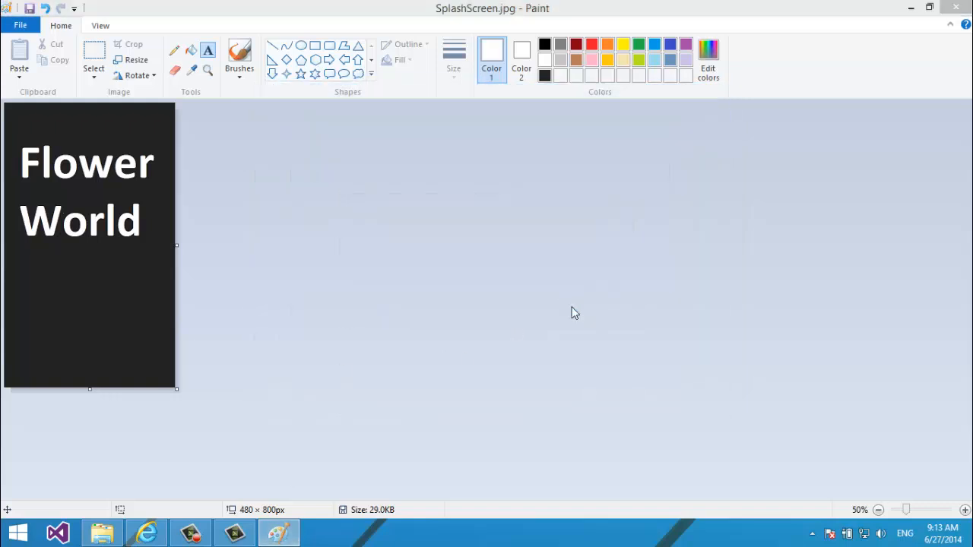
- Save the edited picture as a JPEG named Splash in the Logo & Screenshots folder
{"action": "type", "text": "Sp"}
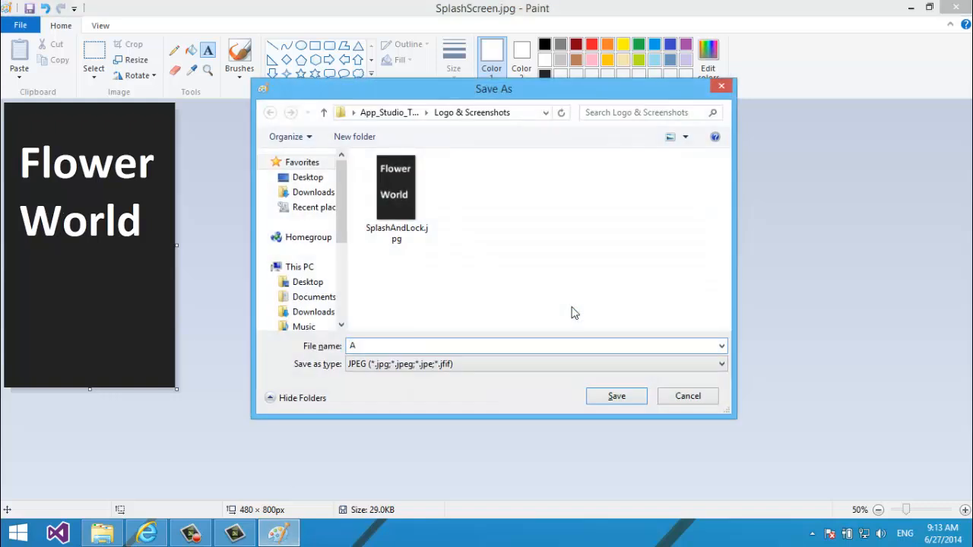
{"action": "type", "text": "lash"}
{"action": "key", "text": "Return"}
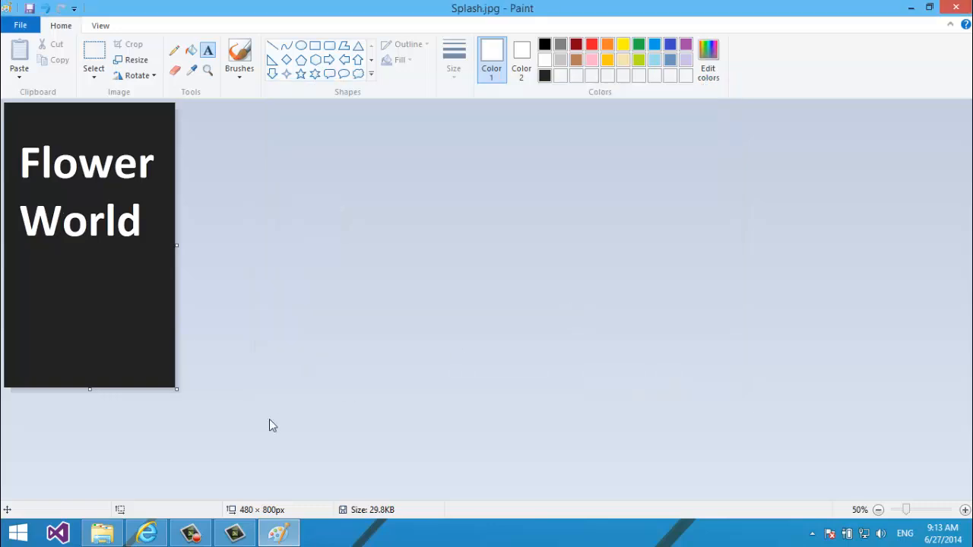
- Switch back to App Studio in Internet Explorer and replace the lock screen background with Splash.jpg from the computer
{"action": "left_click", "coordinate": [145, 534]}
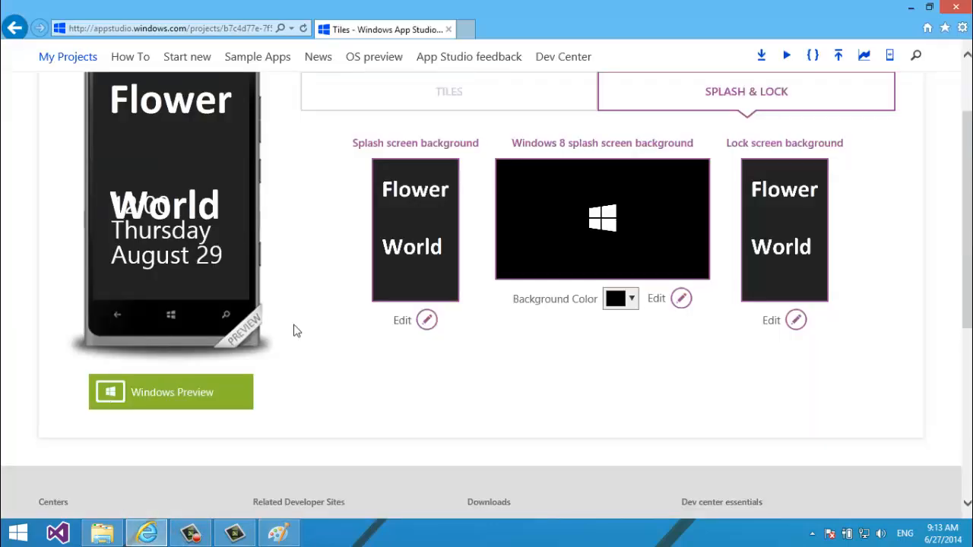
{"action": "left_click", "coordinate": [409, 328]}
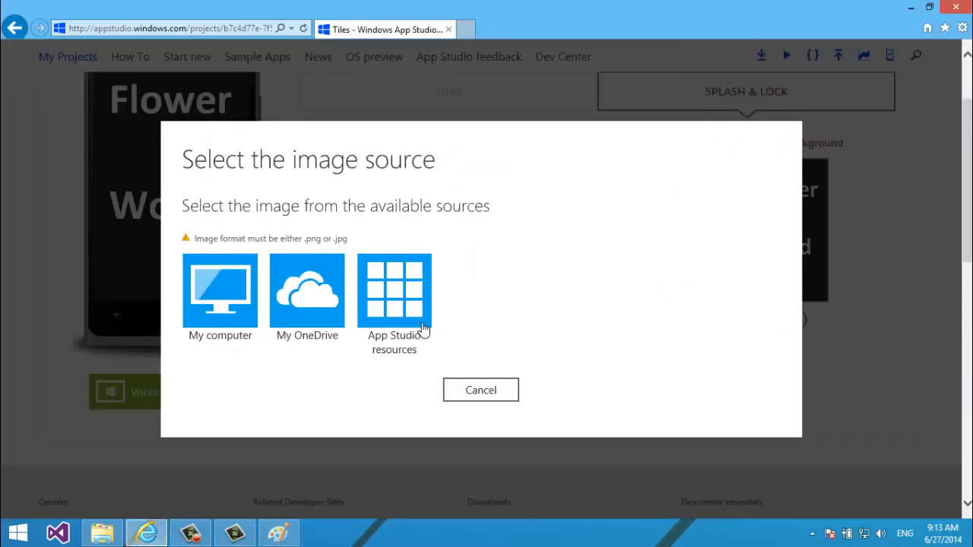
{"action": "left_click", "coordinate": [482, 386]}
{"action": "left_click", "coordinate": [796, 320]}
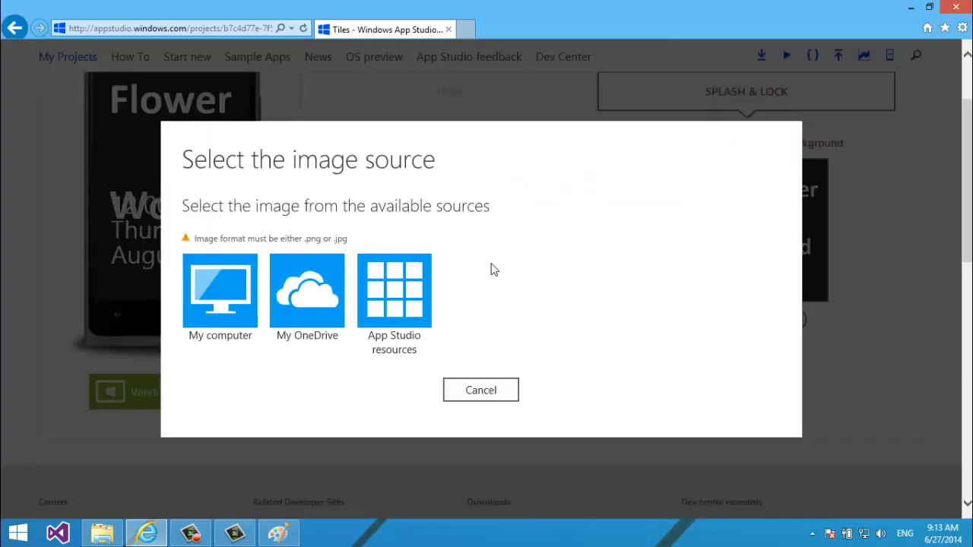
{"action": "left_click", "coordinate": [208, 293]}
{"action": "double_click", "coordinate": [174, 146]}
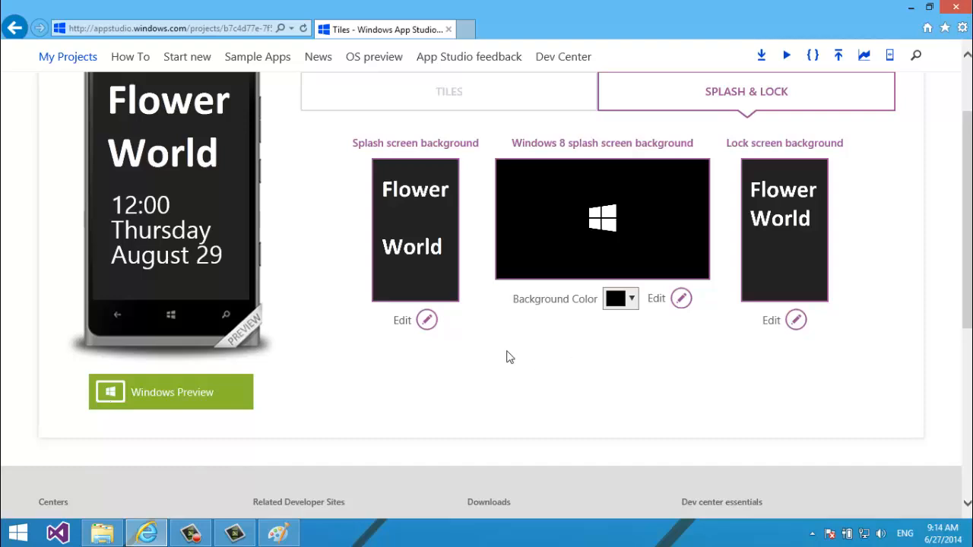
- Close Paint and stay on the App Studio page with its pending changes
{"action": "left_click_drag", "start_coordinate": [967, 197], "coordinate": [967, 185]}
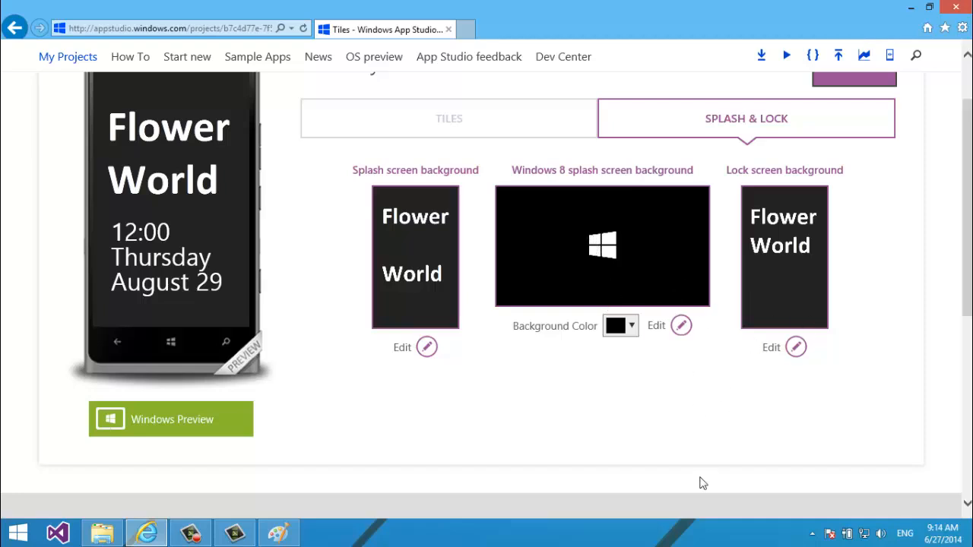
{"action": "left_click", "coordinate": [278, 534]}
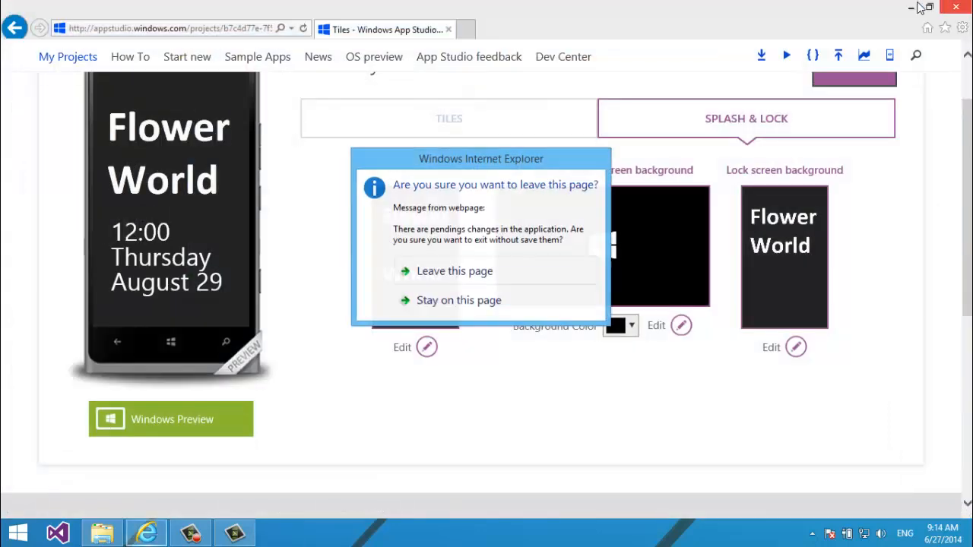
{"action": "left_click", "coordinate": [508, 304]}
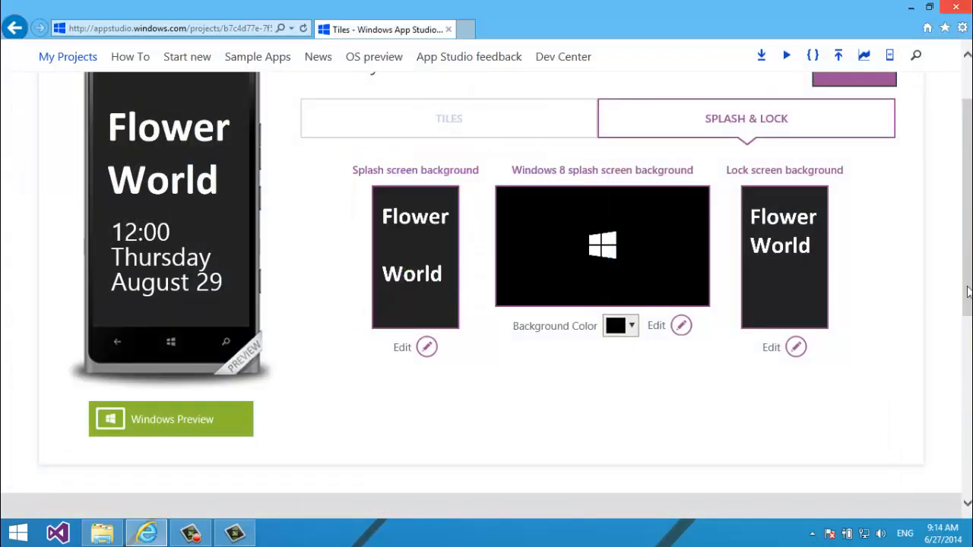
- Save the pending splash and lock screen changes for the Flower World app
{"action": "scroll", "coordinate": [944, 214], "scroll_direction": "up", "scroll_amount": 3}
{"action": "scroll", "coordinate": [910, 145], "scroll_direction": "down", "scroll_amount": 3}
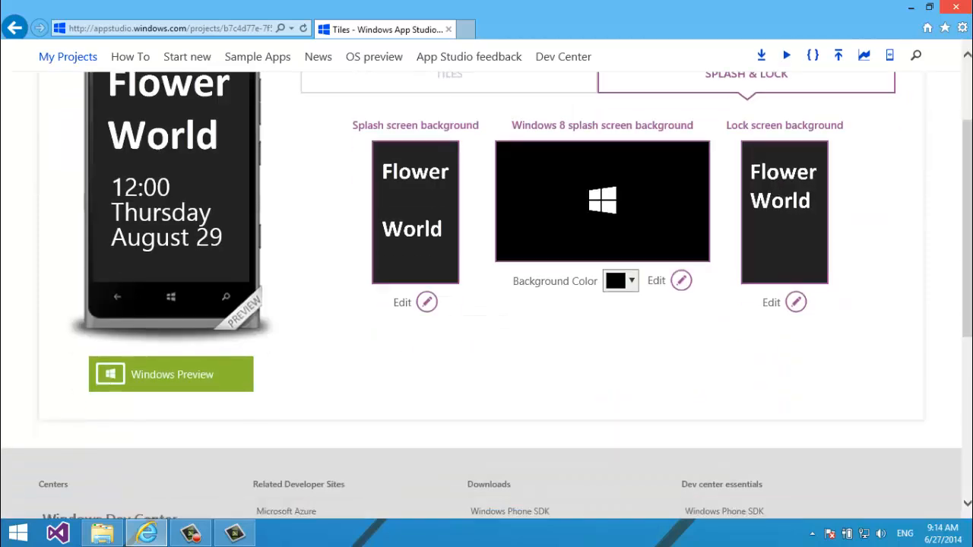
{"action": "scroll", "coordinate": [911, 145], "scroll_direction": "up", "scroll_amount": 3}
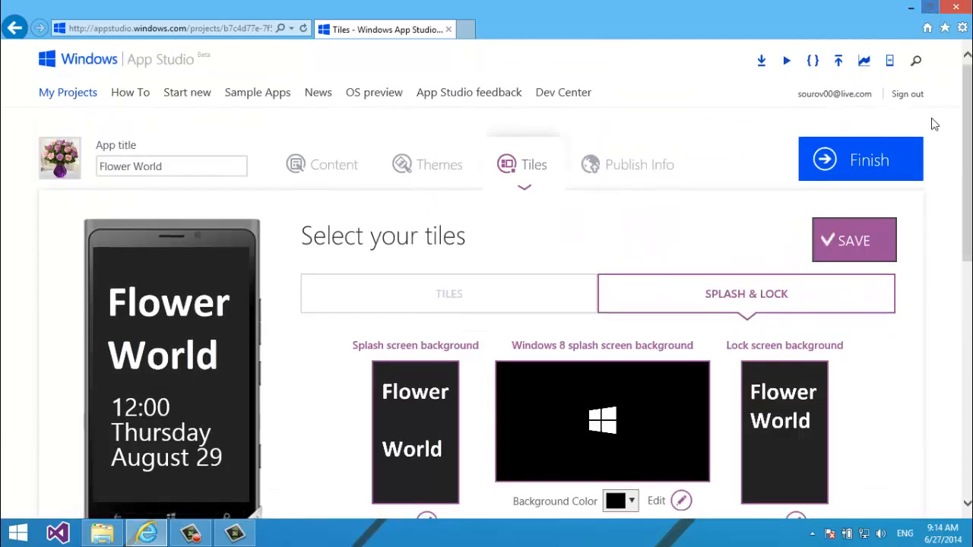
- Search Windows for Paint and launch Paint.NET
{"action": "mouse_move", "coordinate": [957, 185]}
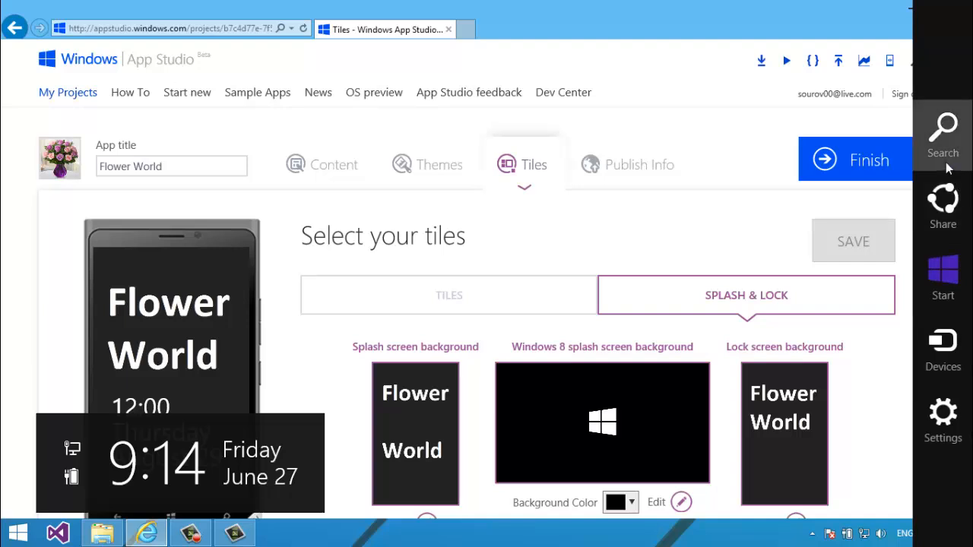
{"action": "left_click", "coordinate": [949, 163]}
{"action": "type", "text": "Paint.Net"}
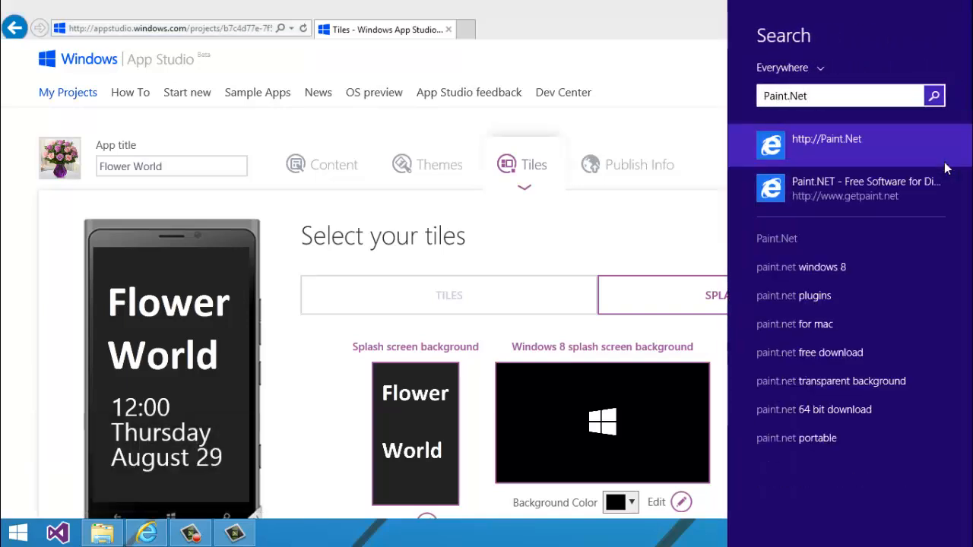
{"action": "key", "text": "BackSpace"}
{"action": "key", "text": "BackSpace"}
{"action": "key", "text": "BackSpace"}
{"action": "key", "text": "BackSpace"}
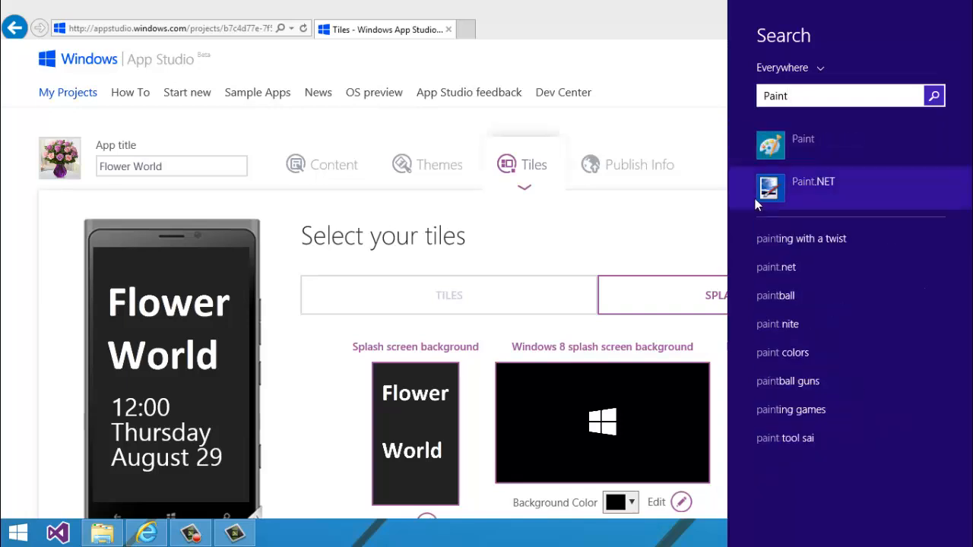
{"action": "left_click", "coordinate": [762, 190]}
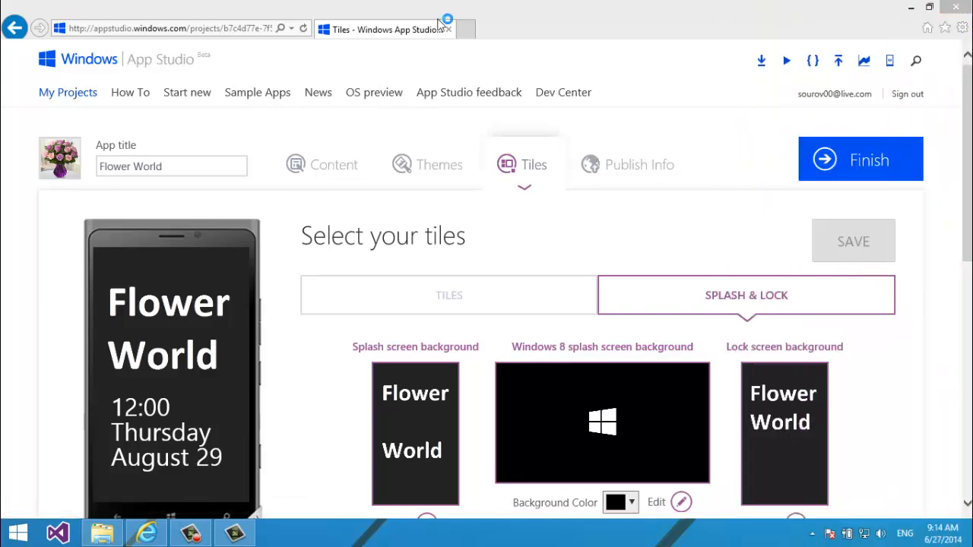
- Open the image source choices for the Windows 8 splash screen background in App Studio
{"action": "scroll", "coordinate": [788, 217], "scroll_direction": "down", "scroll_amount": 3}
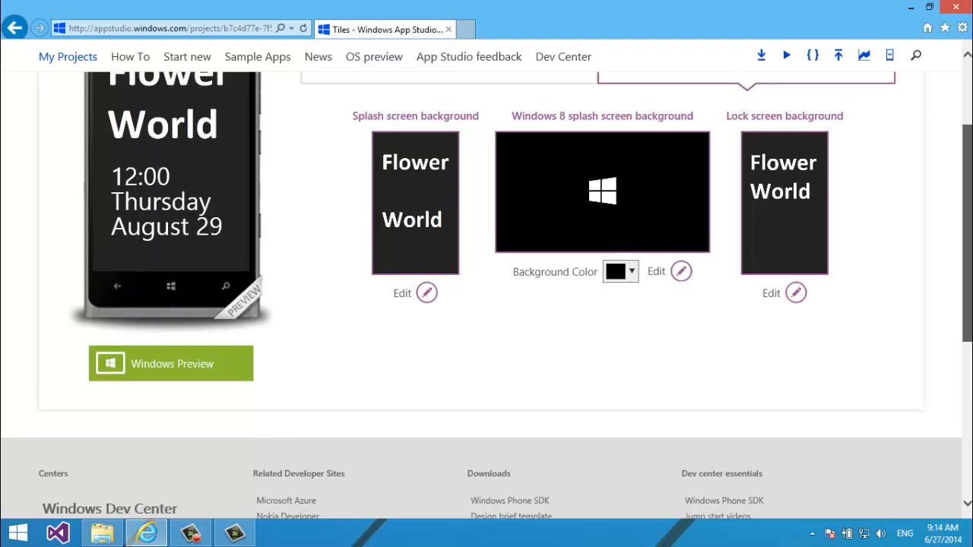
{"action": "left_click", "coordinate": [681, 266]}
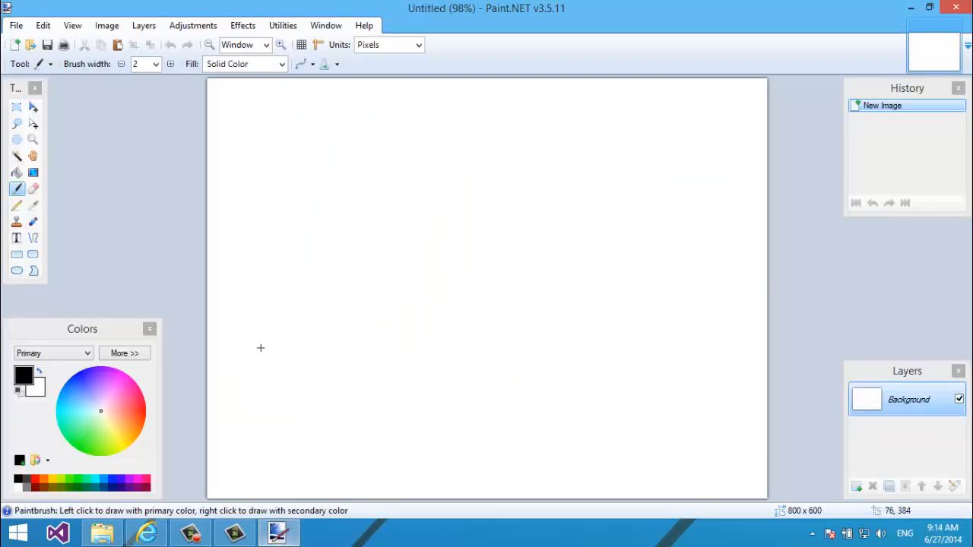
- Check the required splash image resolution in App Studio and resize the blank Paint.NET image to 620 x 300 pixels
{"action": "left_click", "coordinate": [107, 23]}
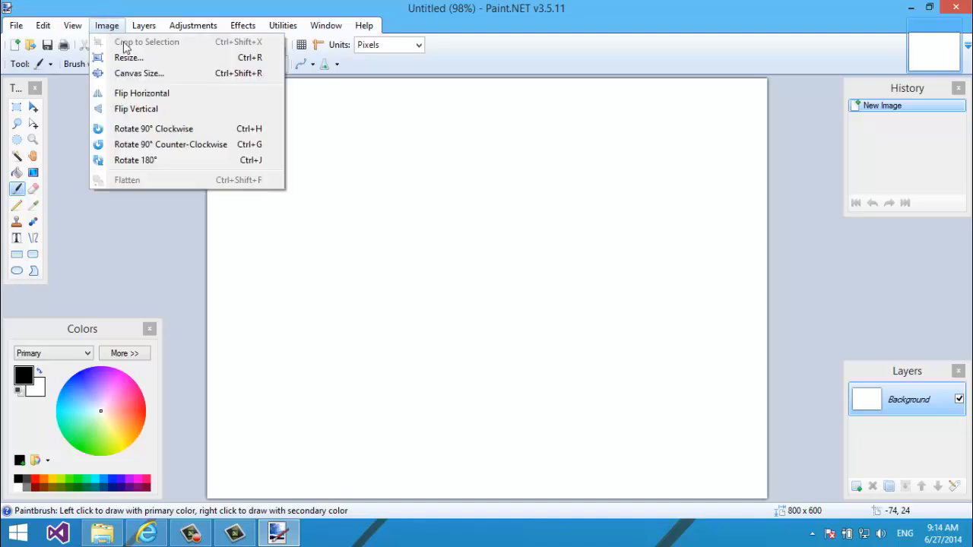
{"action": "left_click", "coordinate": [139, 68]}
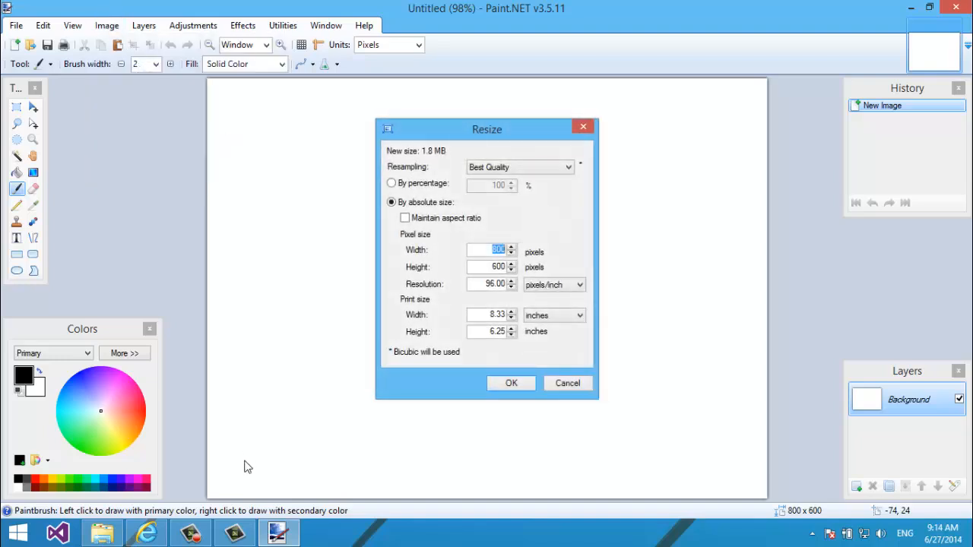
{"action": "left_click", "coordinate": [148, 534]}
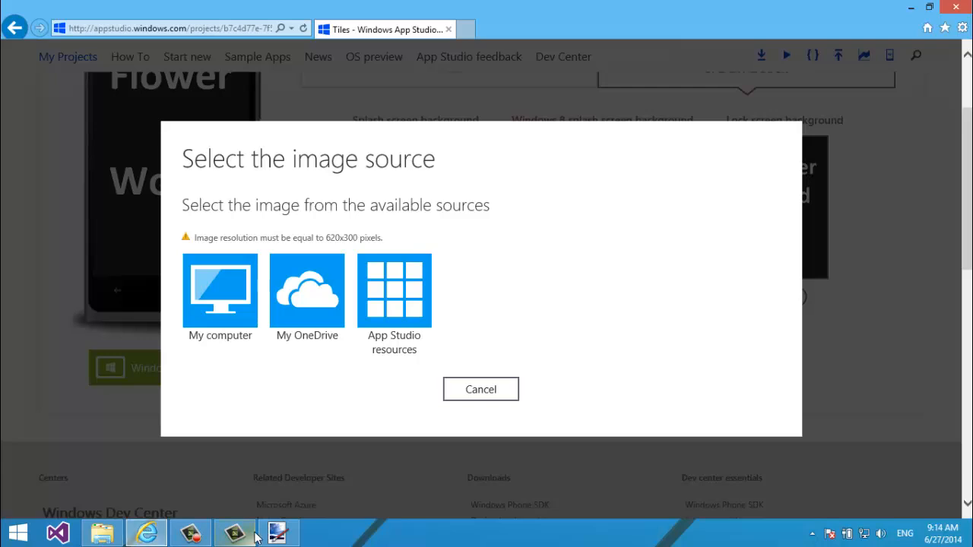
{"action": "left_click", "coordinate": [277, 534]}
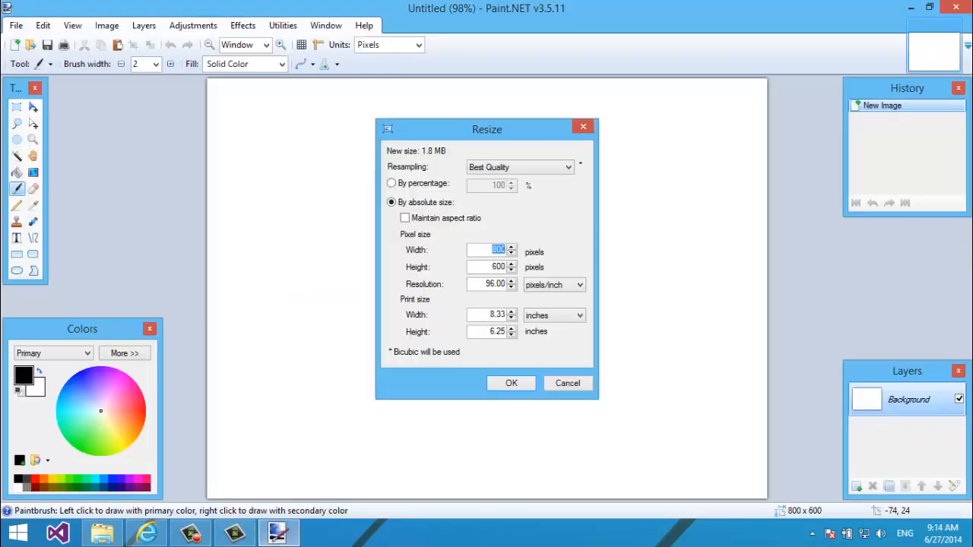
{"action": "type", "text": "620"}
{"action": "key", "text": "Tab"}
{"action": "type", "text": "3"}
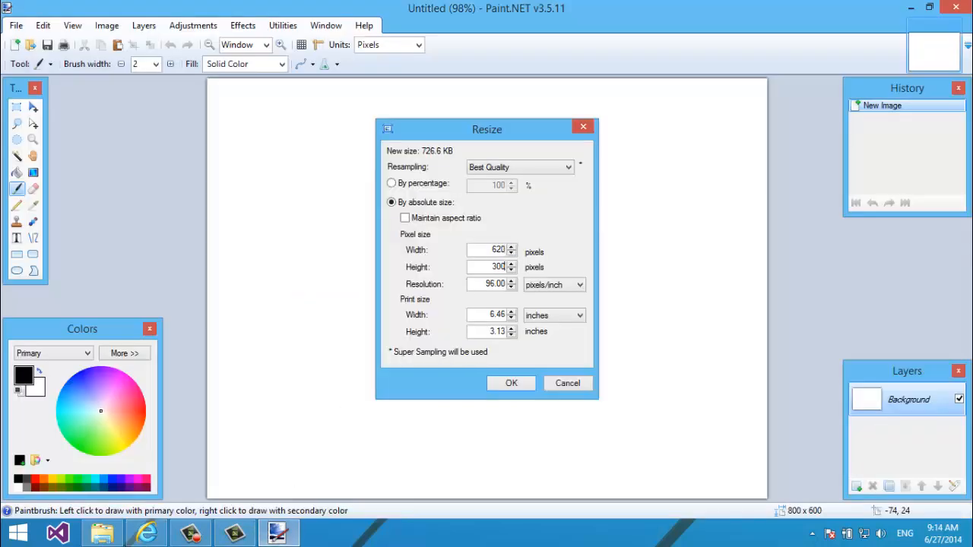
{"action": "key", "text": "Return"}
- Return to Paint.NET, erase the whole canvas to transparency and activate the Text tool
{"action": "key", "text": "alt+Tab"}
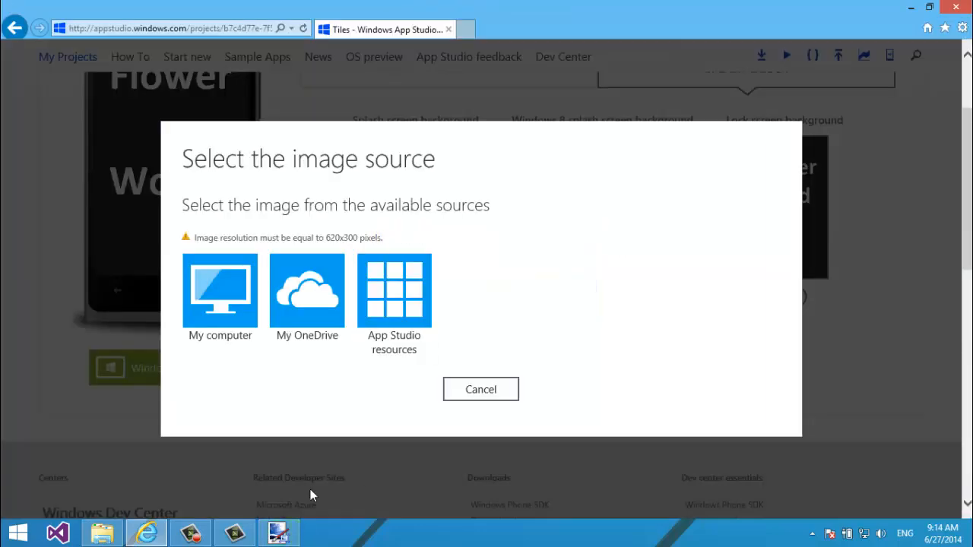
{"action": "key", "text": "alt+Tab"}
{"action": "key", "text": "alt+Tab"}
{"action": "left_click", "coordinate": [287, 528]}
{"action": "key", "text": "ctrl+a"}
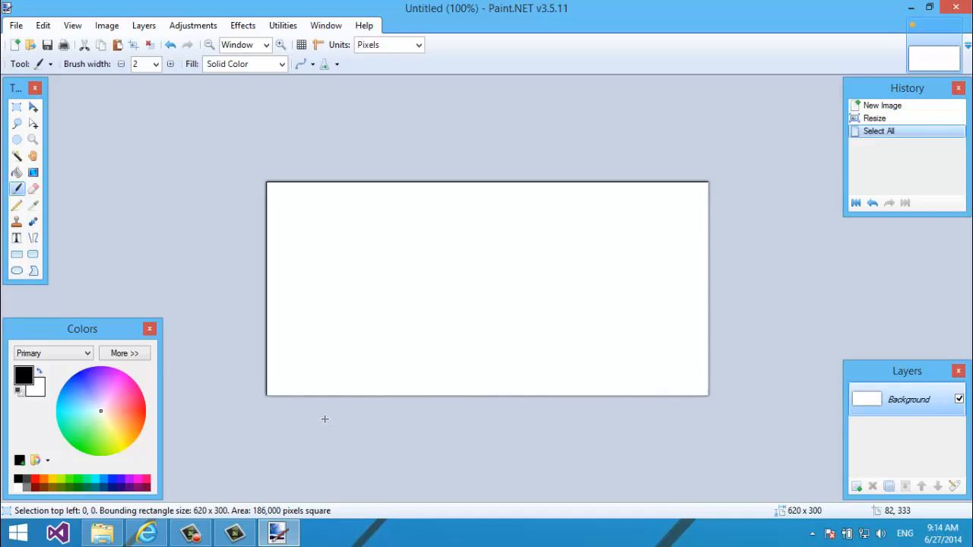
{"action": "key", "text": "Delete"}
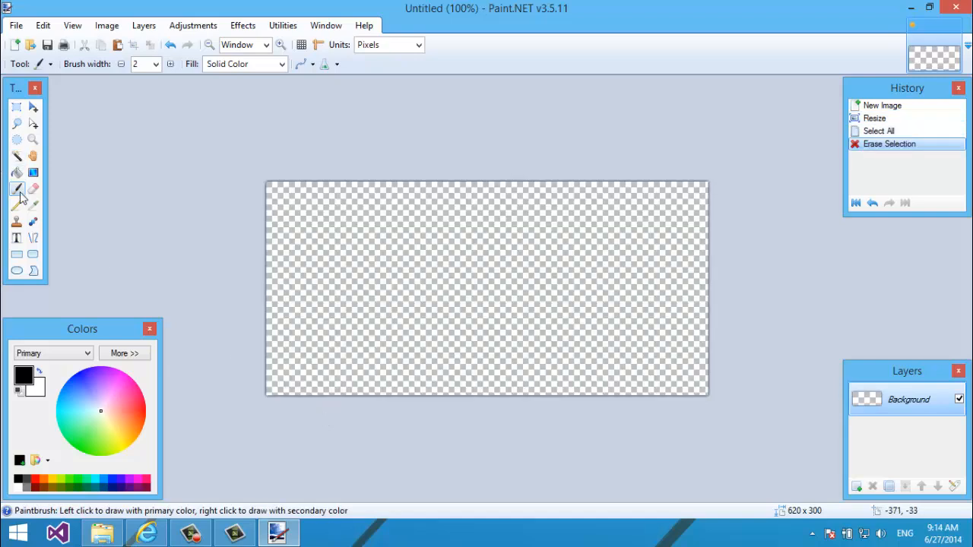
{"action": "left_click", "coordinate": [16, 238]}
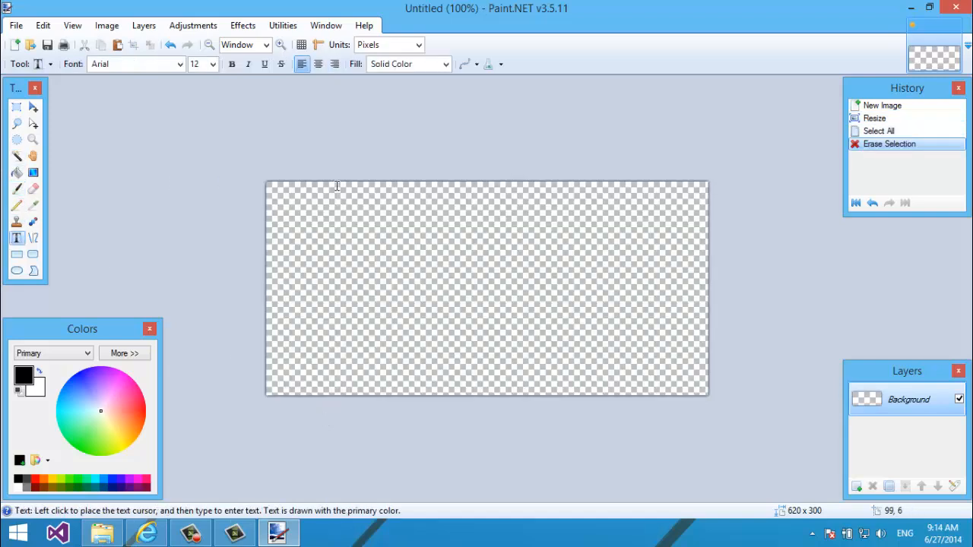
{"action": "left_click", "coordinate": [320, 279]}
{"action": "type", "text": "Flower World"}
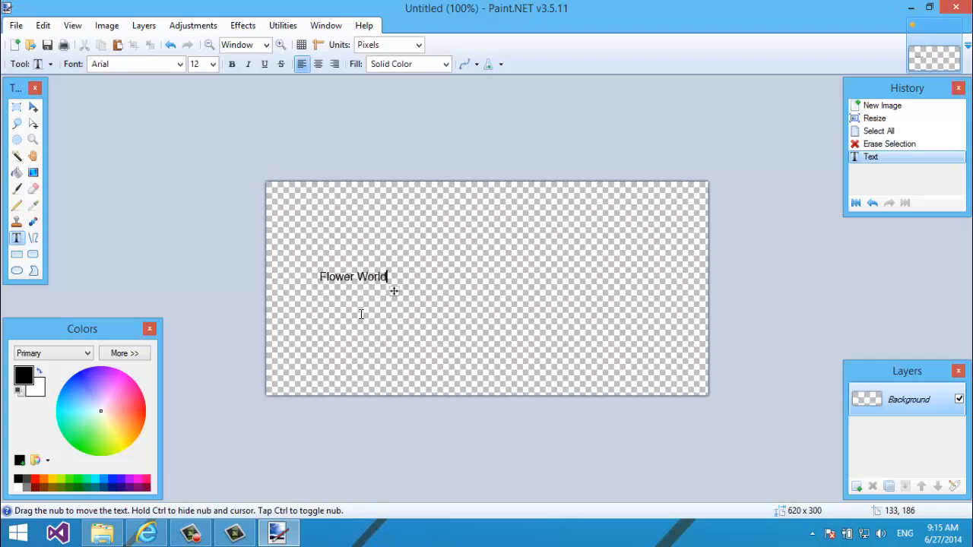
{"action": "key", "text": "ctrl+a"}
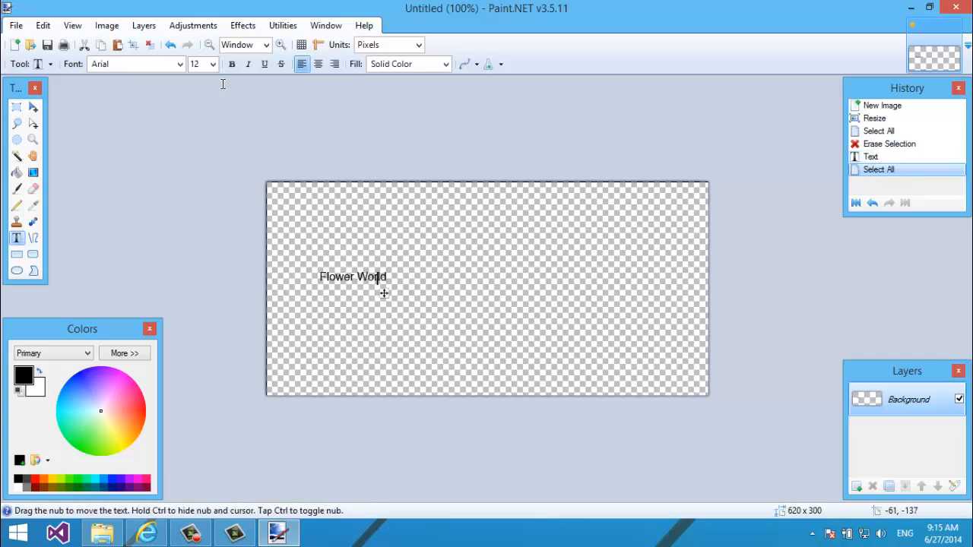
{"action": "key", "text": "ctrl+a"}
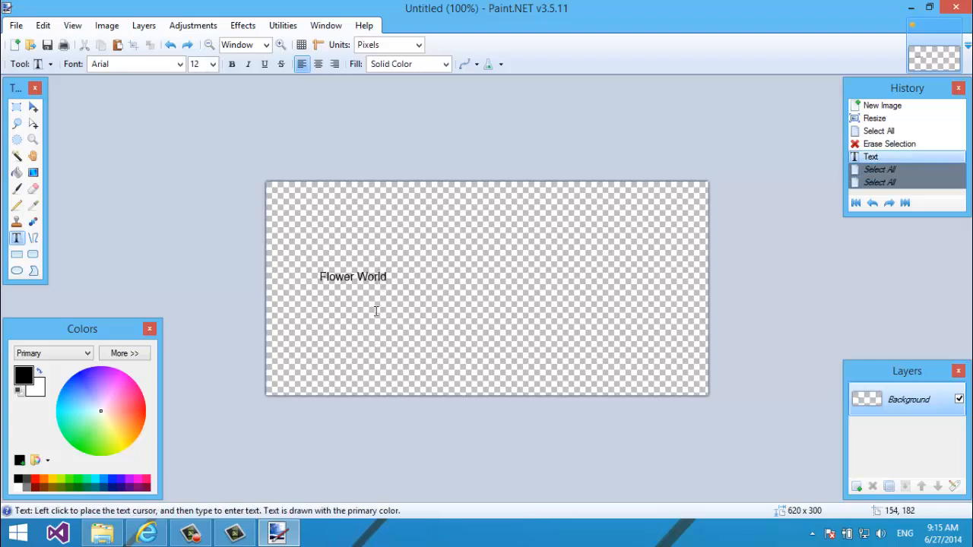
{"action": "key", "text": "ctrl+z"}
{"action": "key", "text": "ctrl+z"}
{"action": "key", "text": "ctrl+z"}
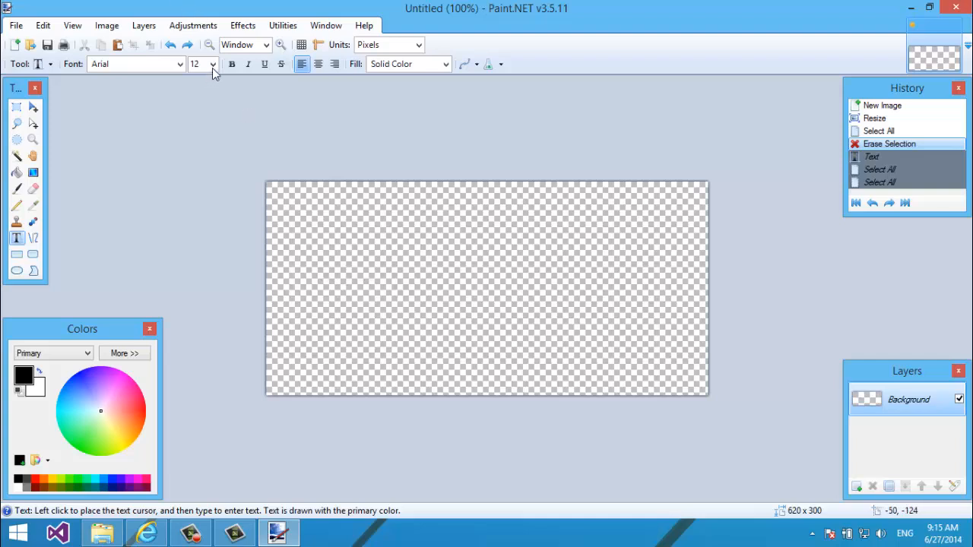
{"action": "left_click", "coordinate": [213, 65]}
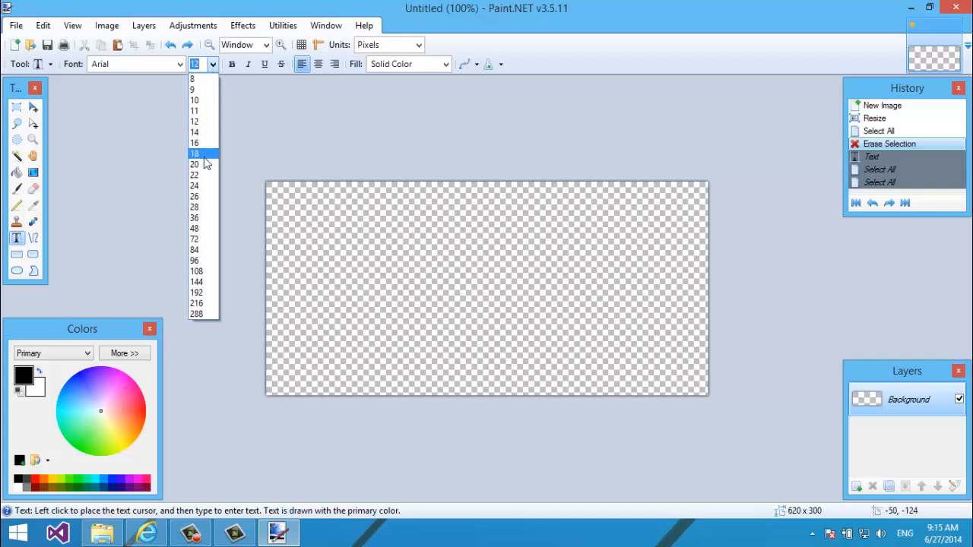
{"action": "left_click", "coordinate": [196, 228]}
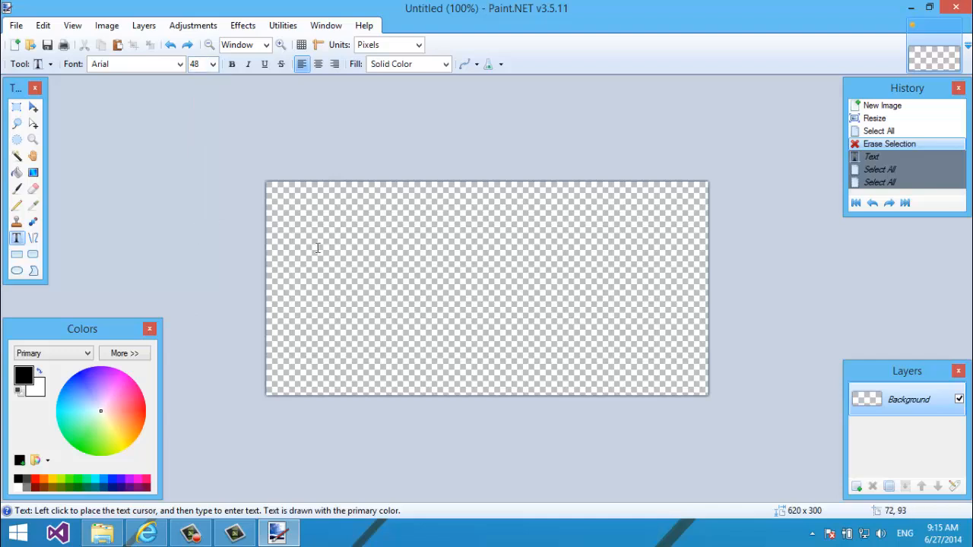
{"action": "left_click", "coordinate": [325, 279]}
{"action": "type", "text": "Flow"}
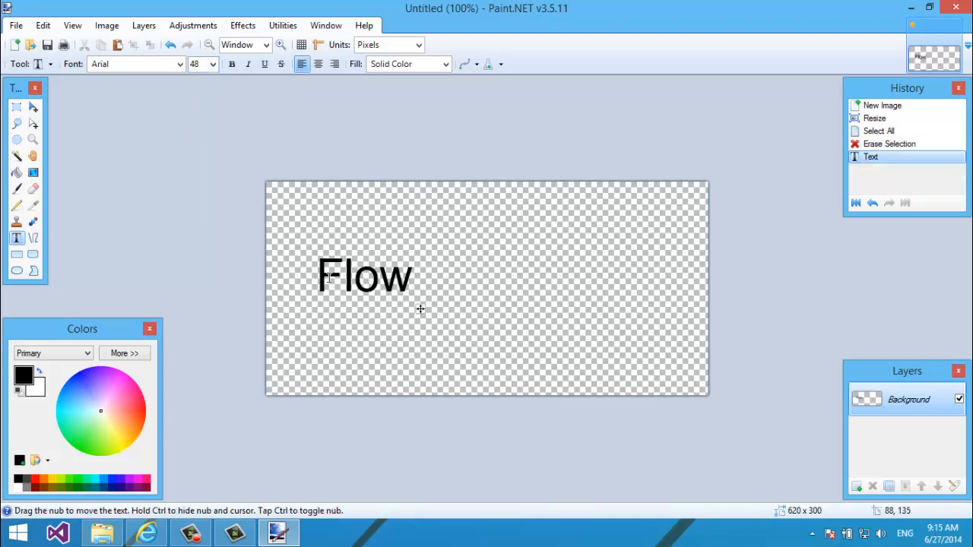
{"action": "type", "text": "er World"}
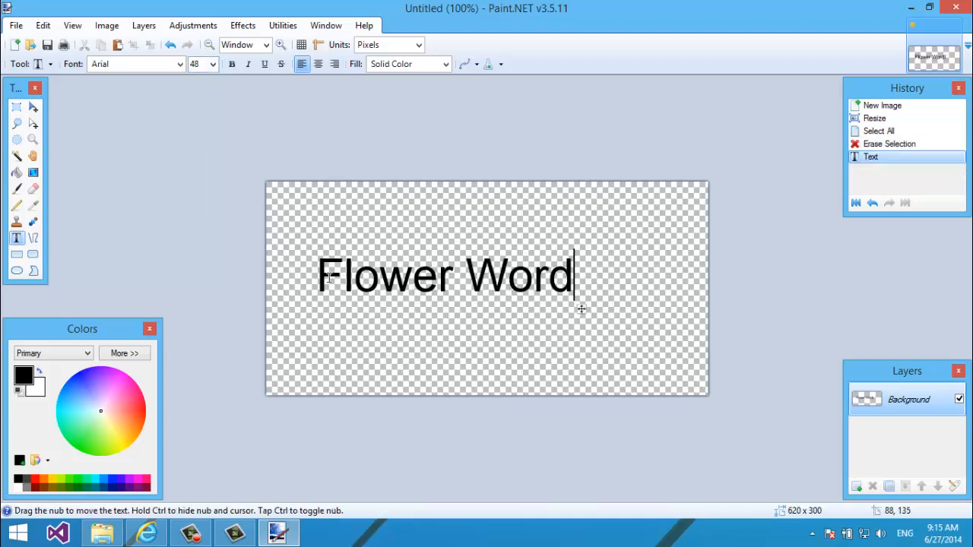
{"action": "key", "text": "BackSpace"}
{"action": "type", "text": "ld"}
{"action": "key", "text": "ctrl+a"}
{"action": "key", "text": "BackSpace"}
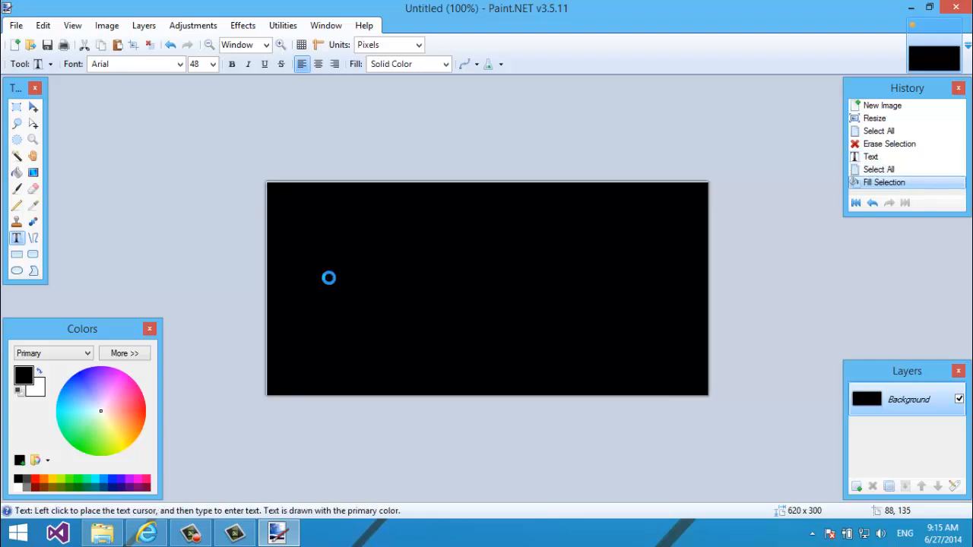
{"action": "key", "text": "ctrl+z"}
{"action": "key", "text": "ctrl+z"}
{"action": "key", "text": "ctrl+z"}
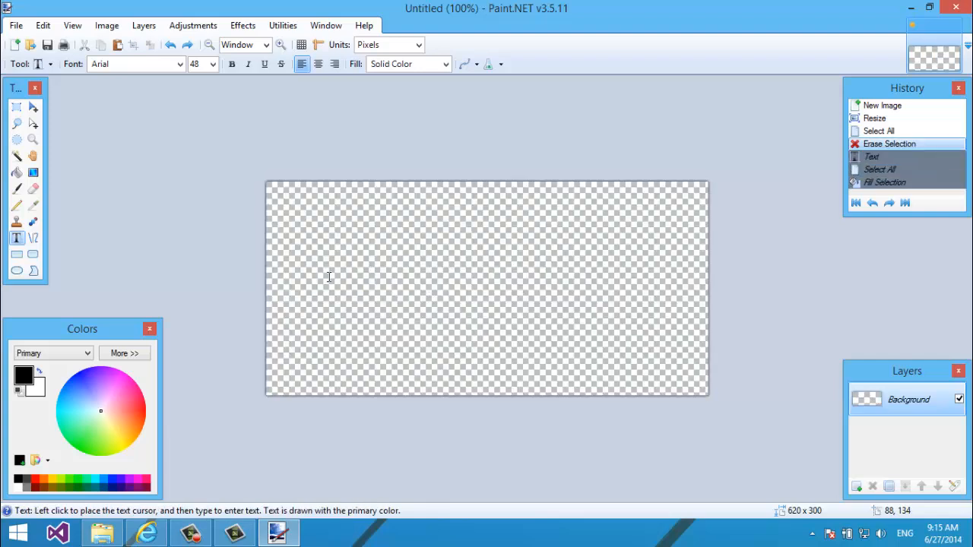
- Add the text "Flower World" in 72-point Arial across the middle of the transparent canvas
{"action": "left_click", "coordinate": [213, 64]}
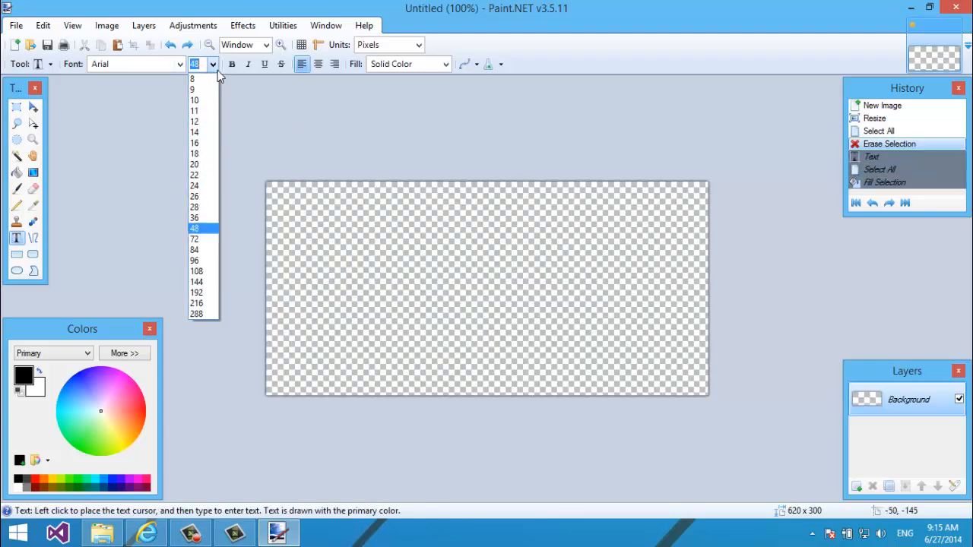
{"action": "left_click", "coordinate": [199, 239]}
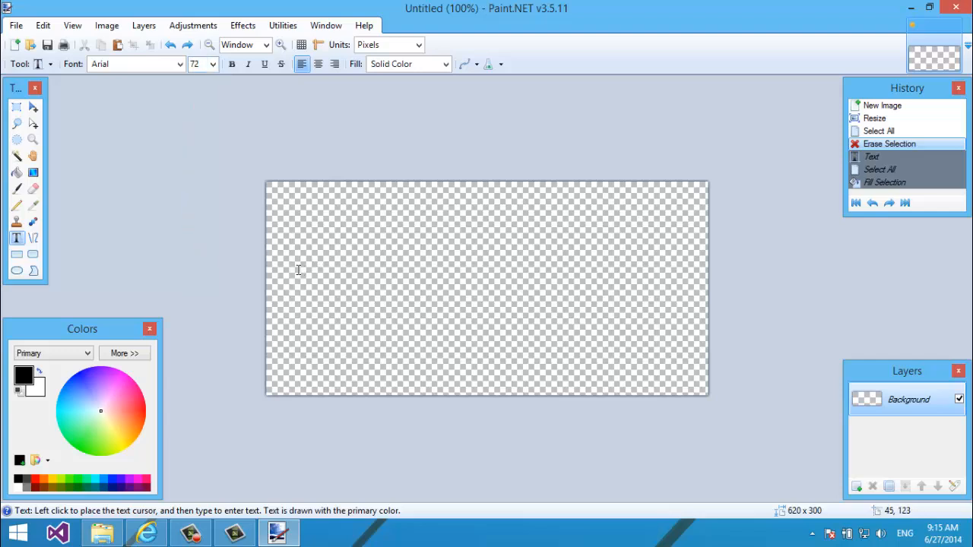
{"action": "left_click", "coordinate": [299, 270]}
{"action": "type", "text": "Flowe W"}
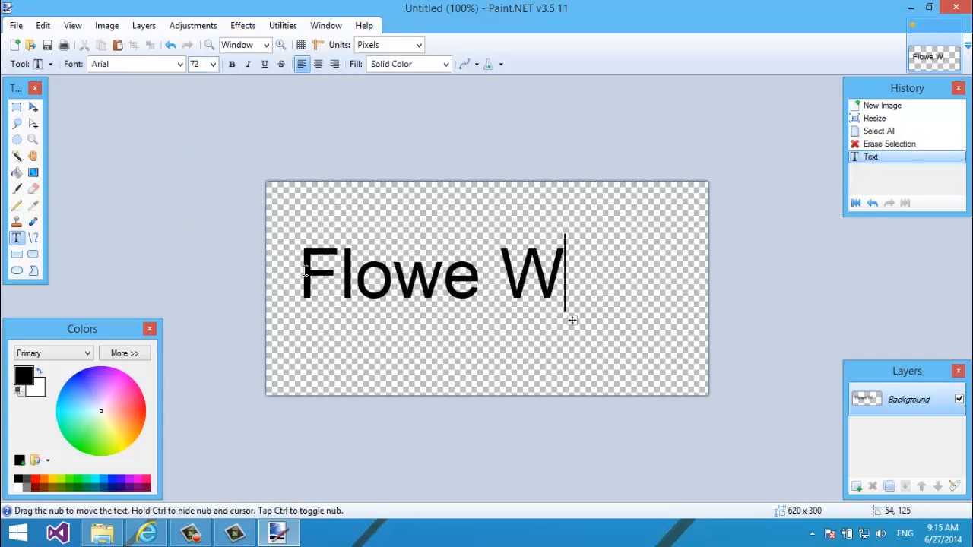
{"action": "key", "text": "BackSpace"}
{"action": "key", "text": "BackSpace"}
{"action": "type", "text": "r World"}
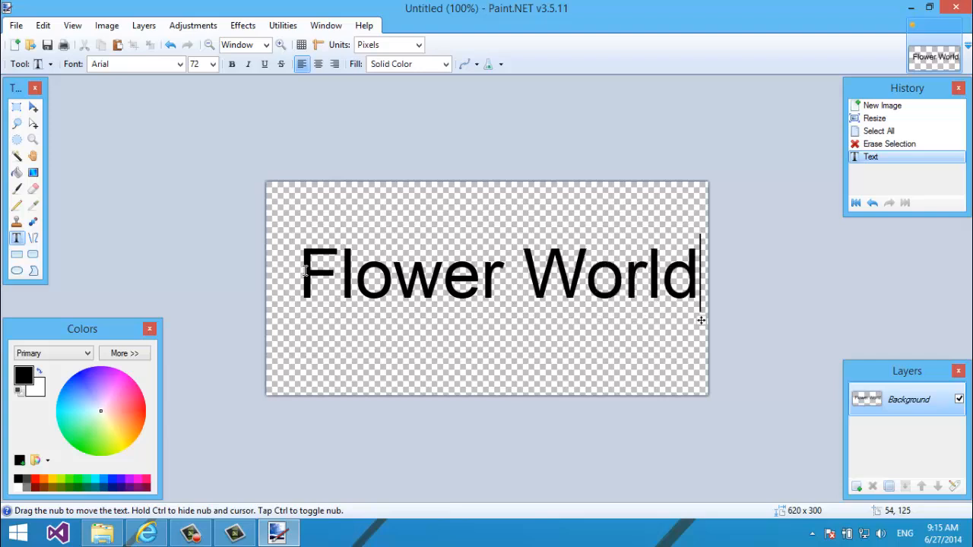
- Select the whole image and shift its pixels about 13 pixels left and 14 pixels down to centre the text
{"action": "left_click", "coordinate": [32, 106]}
{"action": "key", "text": "ctrl+a"}
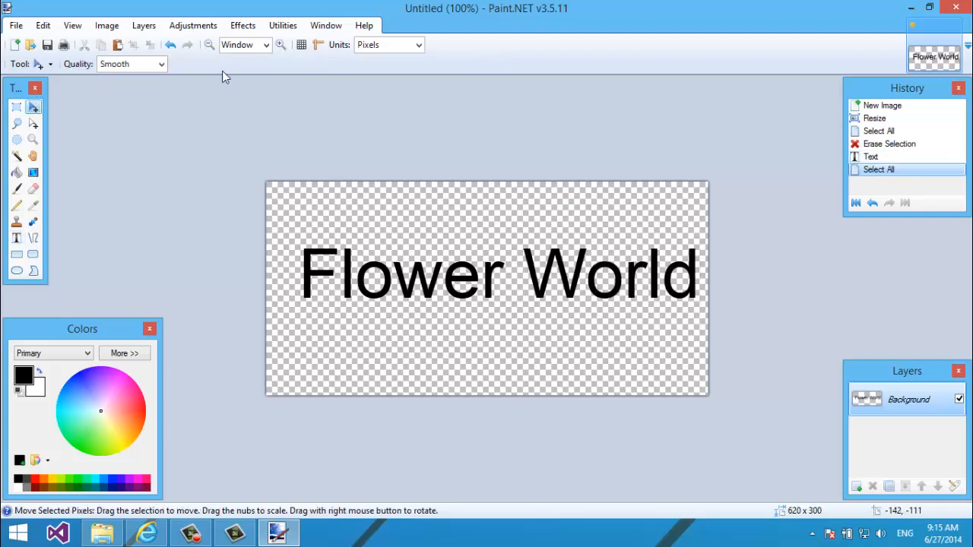
{"action": "key", "text": "Left"}
{"action": "key", "text": "Left"}
{"action": "key", "text": "Left"}
{"action": "key", "text": "Left"}
{"action": "key", "text": "Left"}
{"action": "key", "text": "Left"}
{"action": "key", "text": "Left"}
{"action": "key", "text": "Left"}
{"action": "key", "text": "Left"}
{"action": "key", "text": "Left"}
{"action": "key", "text": "Left"}
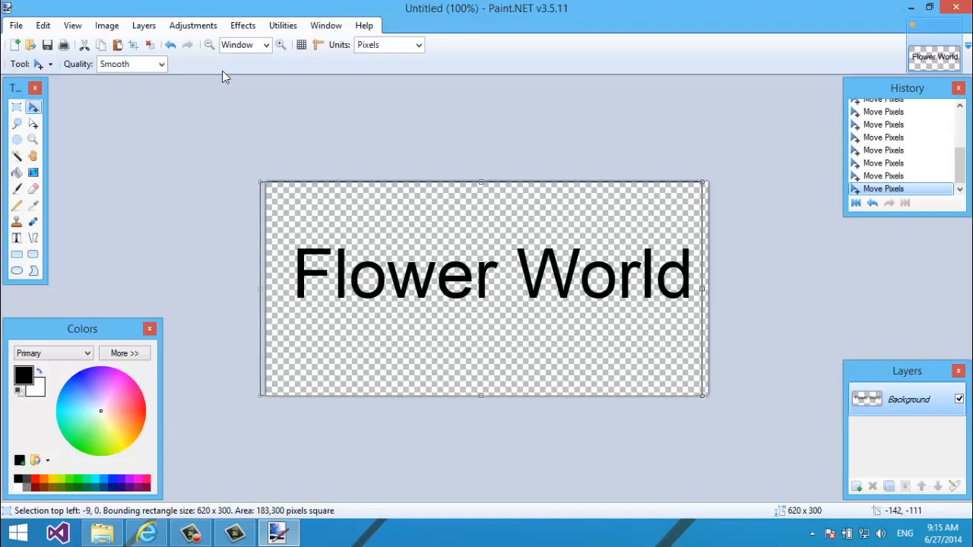
{"action": "key", "text": "Down"}
{"action": "key", "text": "Down"}
{"action": "key", "text": "Down"}
{"action": "key", "text": "Down"}
{"action": "key", "text": "Down"}
{"action": "key", "text": "Down"}
{"action": "key", "text": "Down"}
{"action": "key", "text": "Down"}
{"action": "key", "text": "Down"}
{"action": "key", "text": "Down"}
{"action": "key", "text": "Down"}
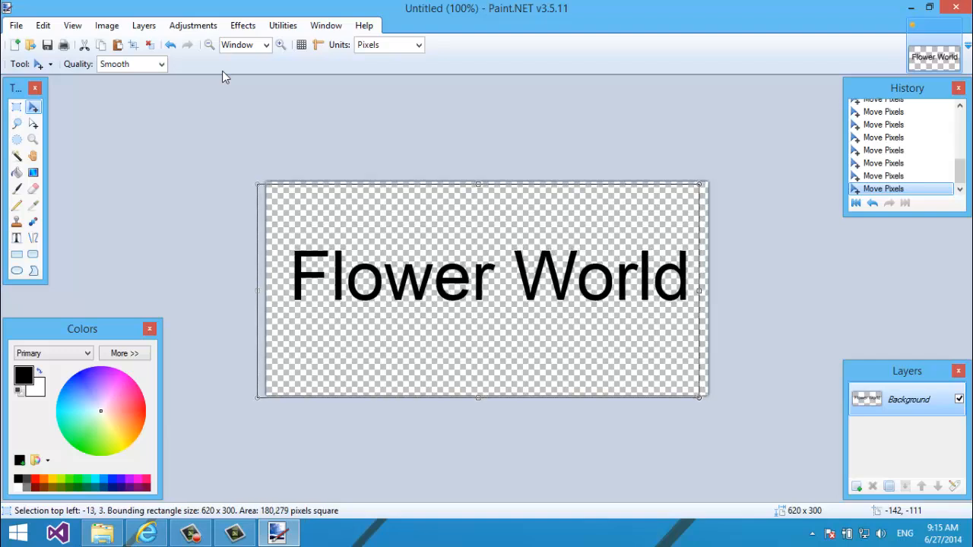
{"action": "key", "text": "Down"}
{"action": "key", "text": "Down"}
{"action": "key", "text": "Down"}
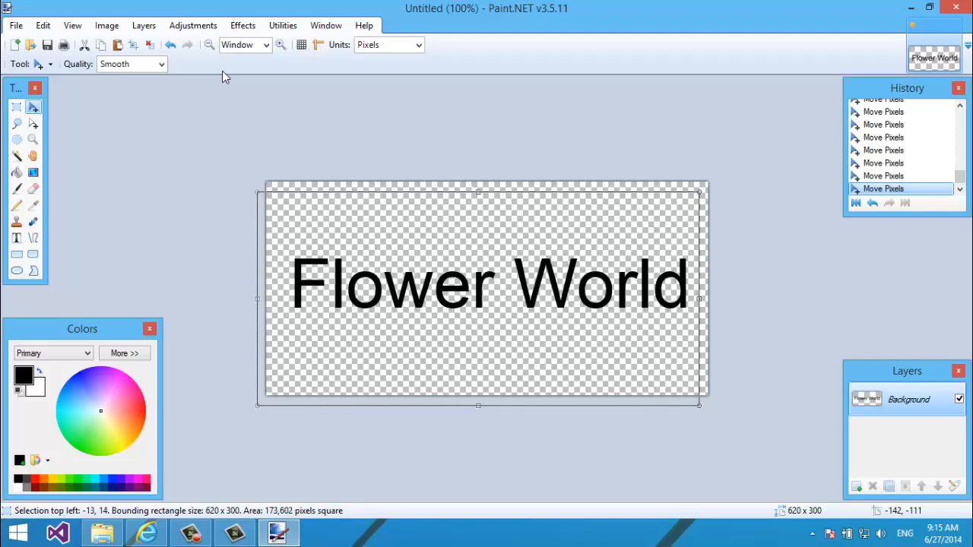
{"action": "key", "text": "Down"}
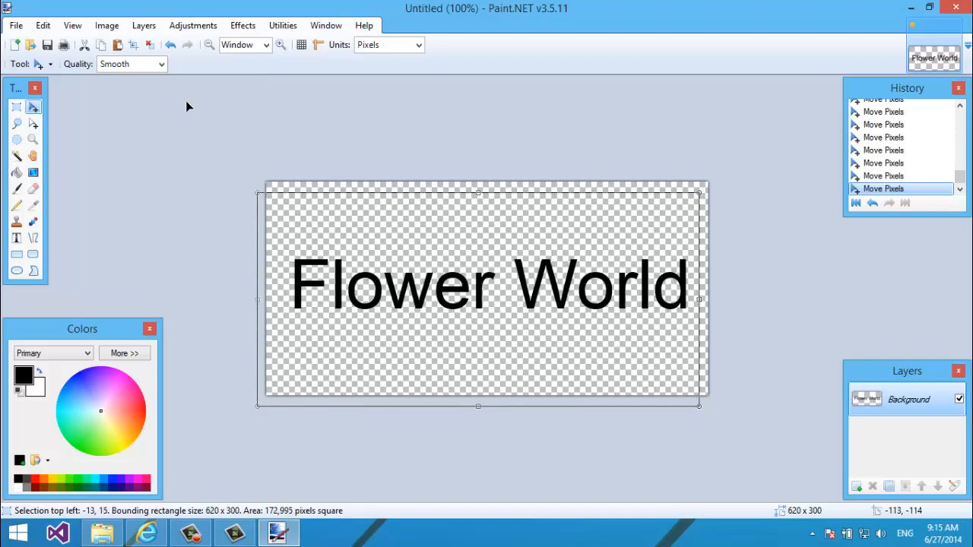
{"action": "key", "text": "Down"}
{"action": "left_click", "coordinate": [15, 124]}
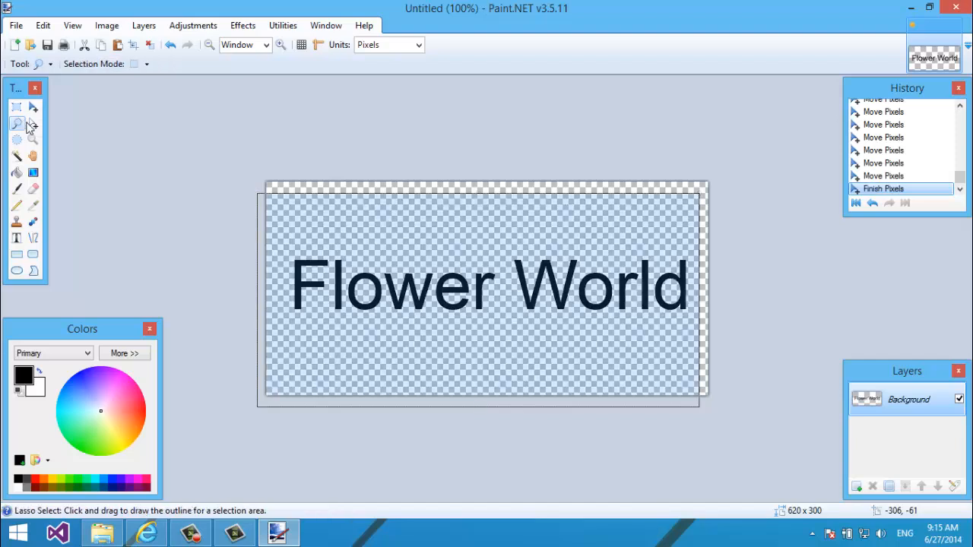
{"action": "left_click", "coordinate": [32, 123]}
- Undo the downward pixel moves and erase the black "Flower World" text from the canvas
{"action": "key", "text": "ctrl+z"}
{"action": "key", "text": "ctrl+z"}
{"action": "key", "text": "ctrl+z"}
{"action": "key", "text": "ctrl+z"}
{"action": "key", "text": "ctrl+z"}
{"action": "key", "text": "ctrl+z"}
{"action": "key", "text": "ctrl+z"}
{"action": "key", "text": "ctrl+z"}
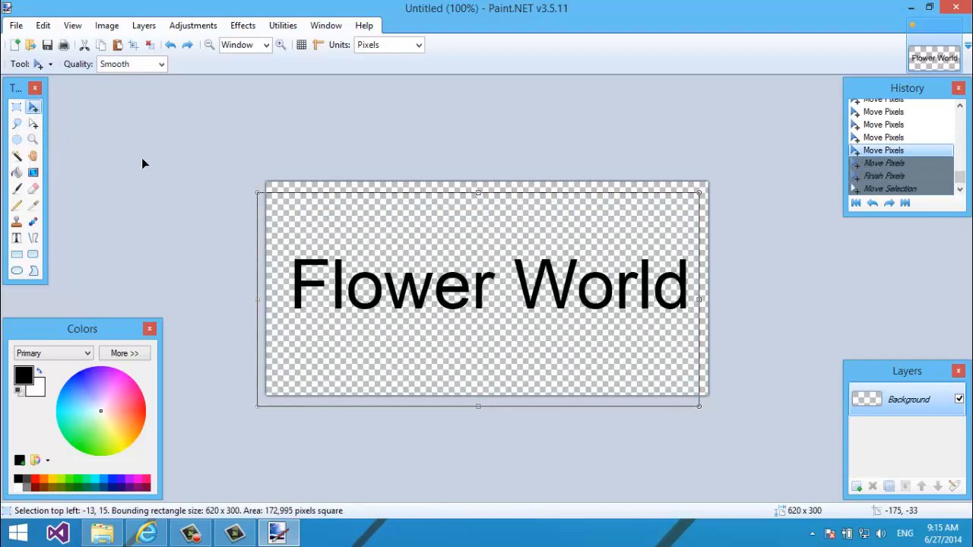
{"action": "key", "text": "ctrl+z"}
{"action": "key", "text": "ctrl+z"}
{"action": "key", "text": "ctrl+z"}
{"action": "key", "text": "ctrl+z"}
{"action": "key", "text": "ctrl+z"}
{"action": "key", "text": "ctrl+z"}
{"action": "key", "text": "ctrl+z"}
{"action": "key", "text": "ctrl+z"}
{"action": "key", "text": "ctrl+z"}
{"action": "key", "text": "ctrl+z"}
{"action": "key", "text": "ctrl+z"}
{"action": "key", "text": "ctrl+z"}
{"action": "key", "text": "ctrl+z"}
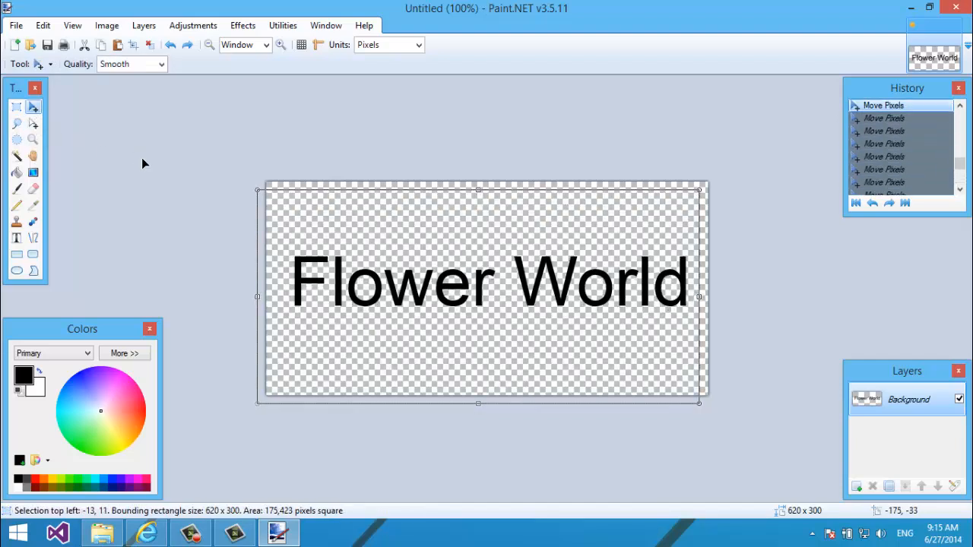
{"action": "key", "text": "ctrl+z"}
{"action": "key", "text": "ctrl+z"}
{"action": "key", "text": "ctrl+z"}
{"action": "key", "text": "ctrl+z"}
{"action": "key", "text": "ctrl+z"}
{"action": "key", "text": "ctrl+z"}
{"action": "key", "text": "ctrl+z"}
{"action": "key", "text": "ctrl+z"}
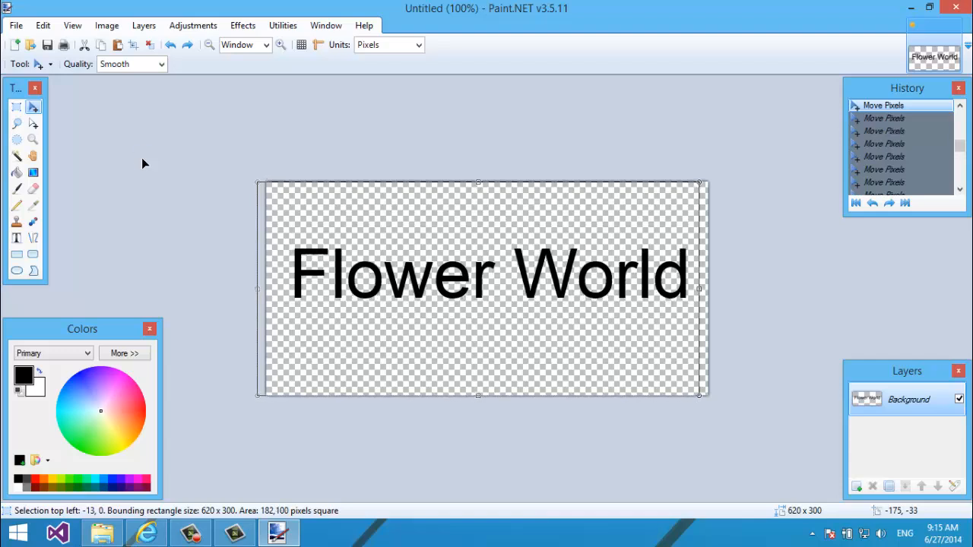
{"action": "key", "text": "Delete"}
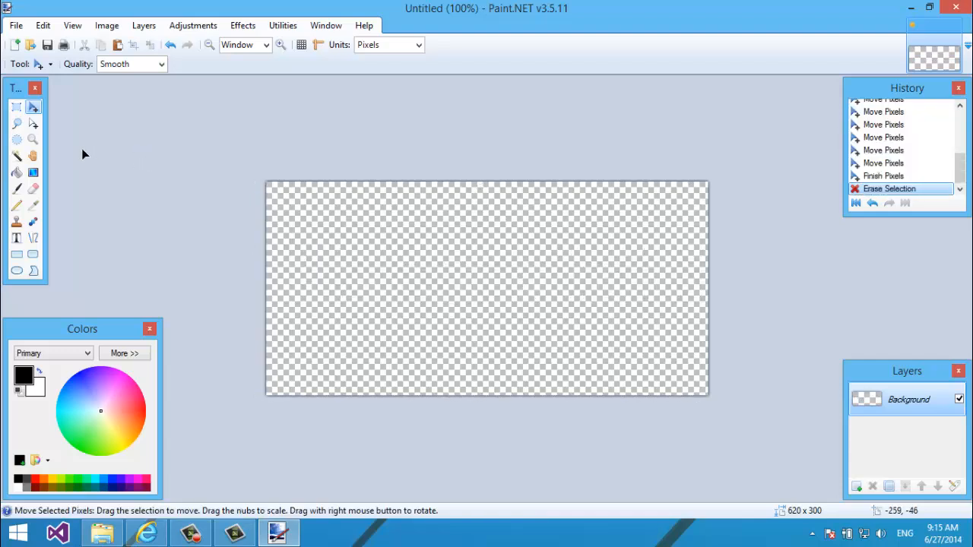
- Make white the primary colour and add the text "Flower World" in 72-point Arial across the middle of the transparent canvas
{"action": "left_click", "coordinate": [16, 238]}
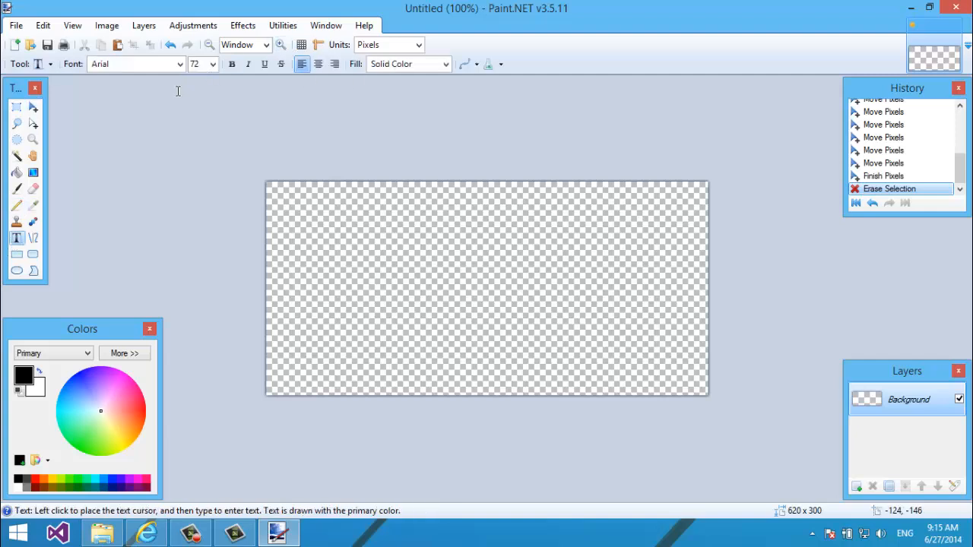
{"action": "left_click", "coordinate": [40, 373]}
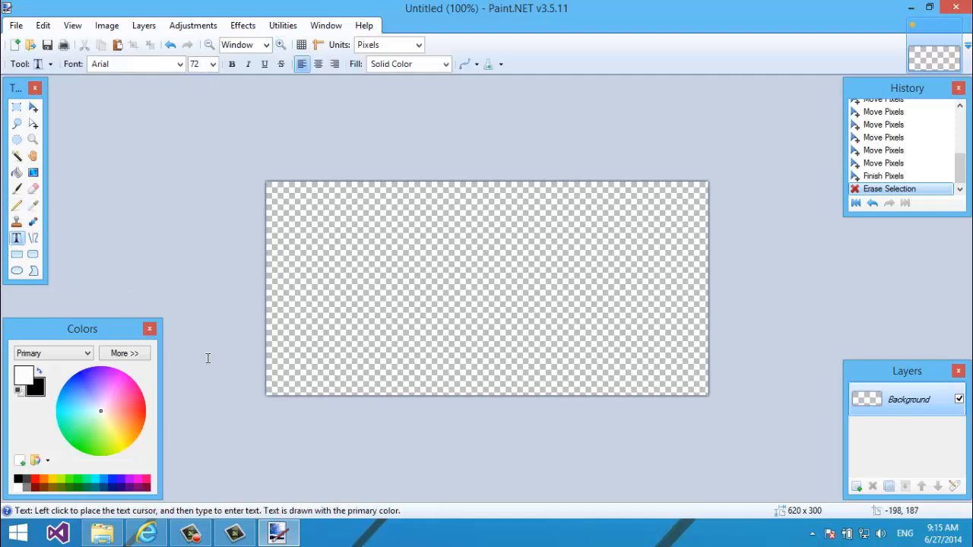
{"action": "left_click", "coordinate": [278, 286]}
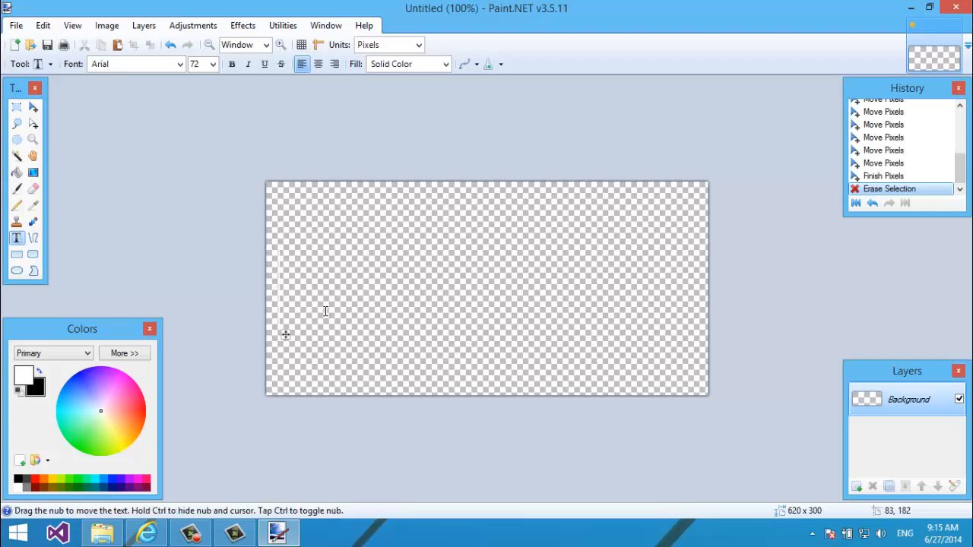
{"action": "type", "text": "Flower"}
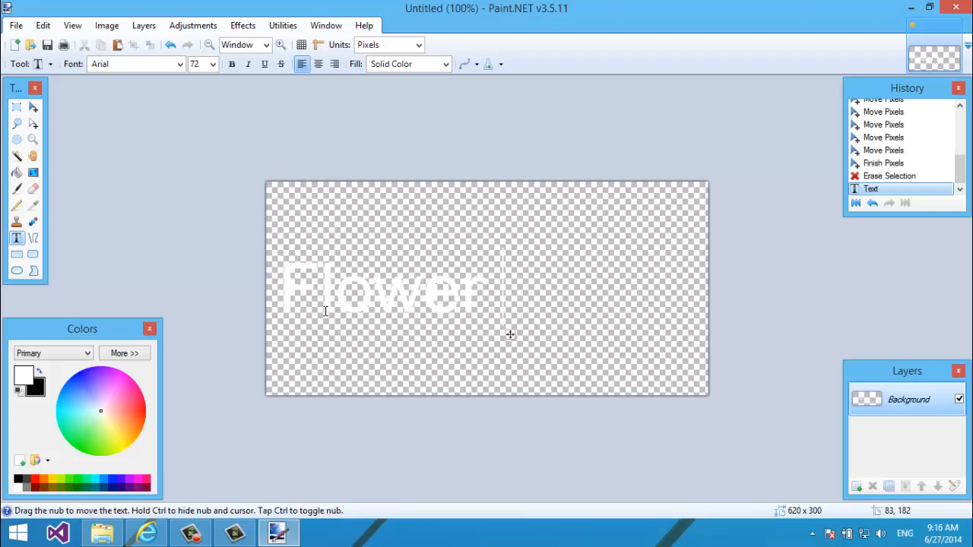
{"action": "type", "text": " World"}
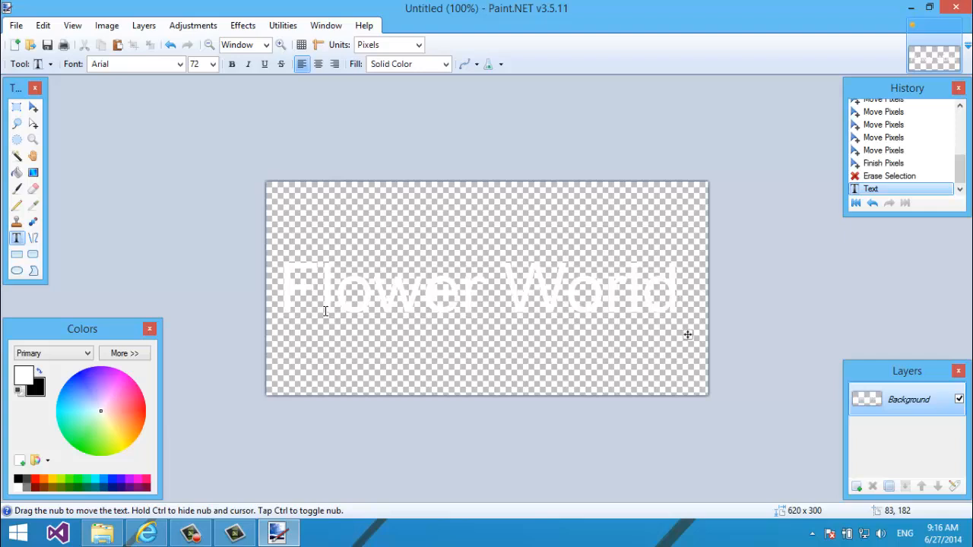
- Select the whole image and shift its pixels about 6 pixels right and 6 pixels up to centre the white text
{"action": "left_click", "coordinate": [17, 107]}
{"action": "left_click", "coordinate": [33, 109]}
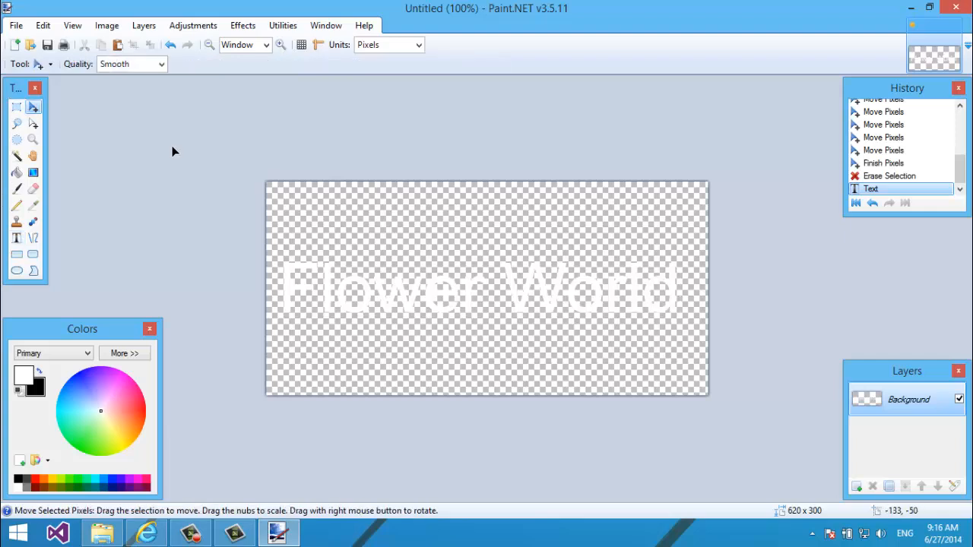
{"action": "key", "text": "ctrl+a"}
{"action": "key", "text": "Right"}
{"action": "key", "text": "Up"}
{"action": "key", "text": "Up"}
{"action": "key", "text": "Up"}
{"action": "key", "text": "Up"}
{"action": "key", "text": "Right"}
{"action": "key", "text": "Right"}
{"action": "key", "text": "Right"}
{"action": "key", "text": "Right"}
{"action": "key", "text": "Right"}
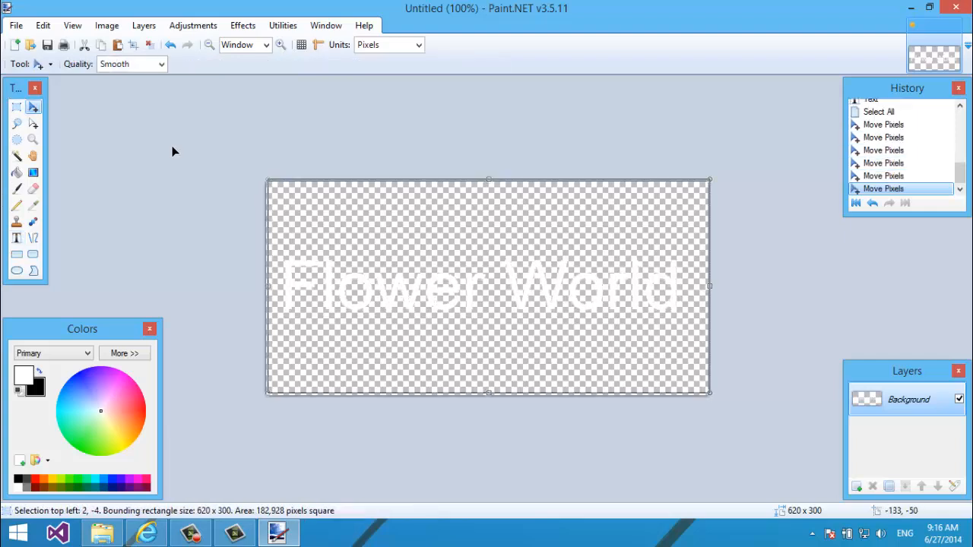
{"action": "key", "text": "Up"}
{"action": "key", "text": "Up"}
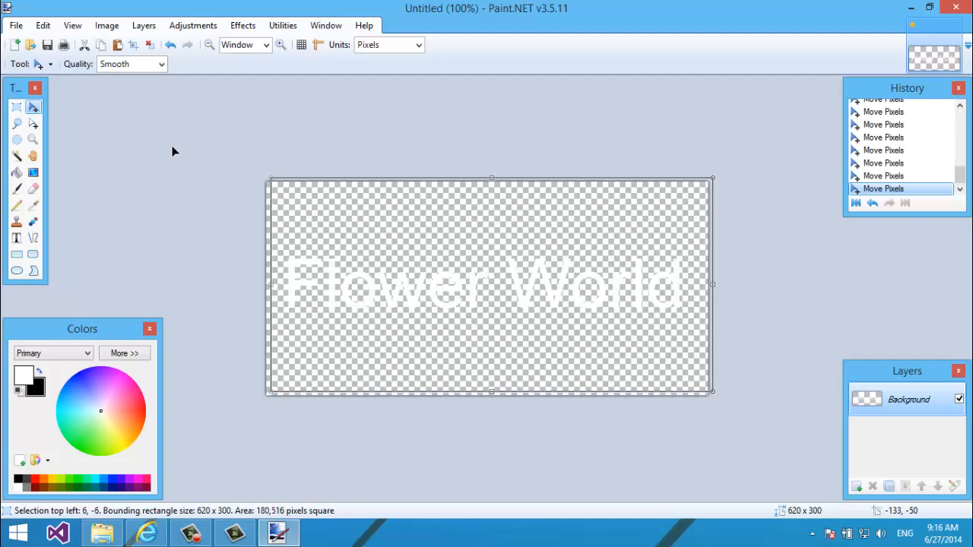
- Save the image as SplashDesktop in PNG format in the Logo & Screenshots folder, with auto-detected bit depth
{"action": "left_click", "coordinate": [16, 25]}
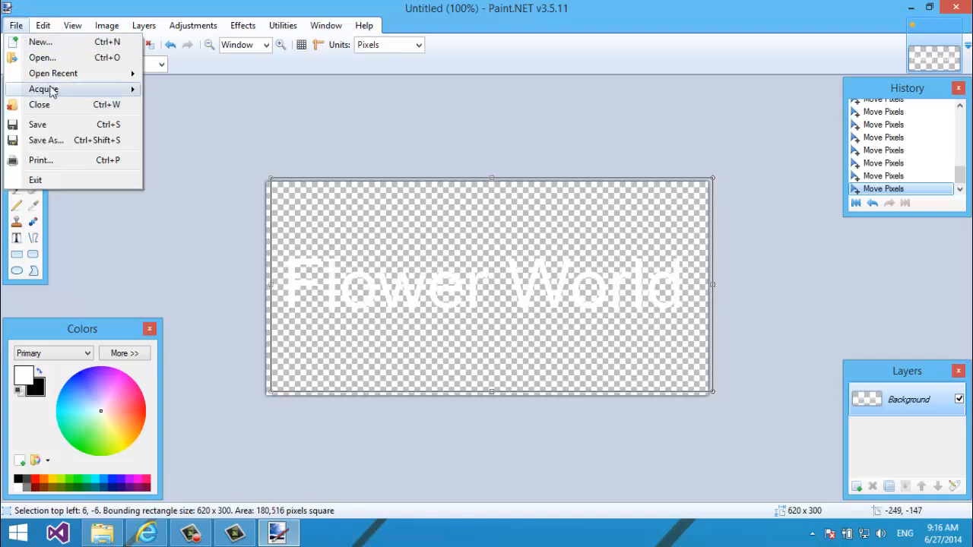
{"action": "left_click", "coordinate": [64, 140]}
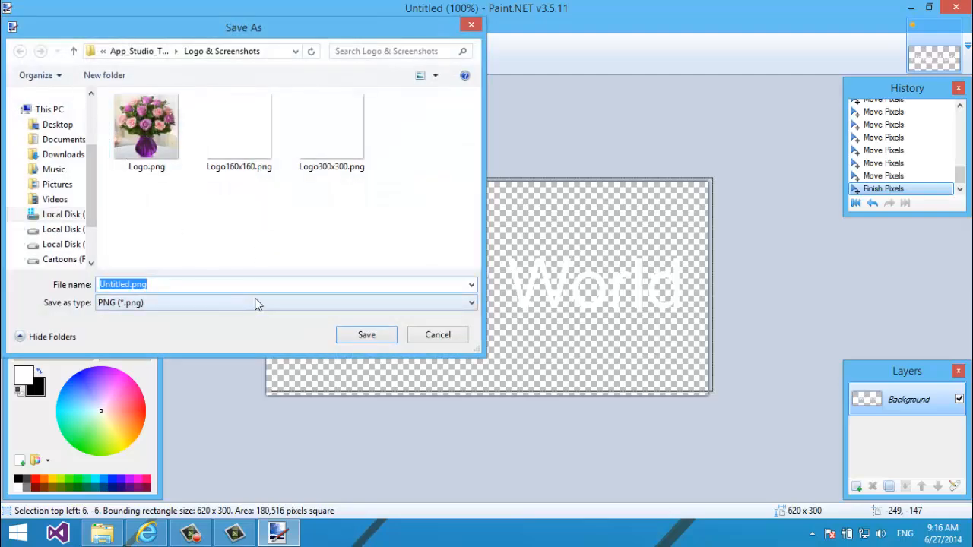
{"action": "type", "text": "SplashDesk"}
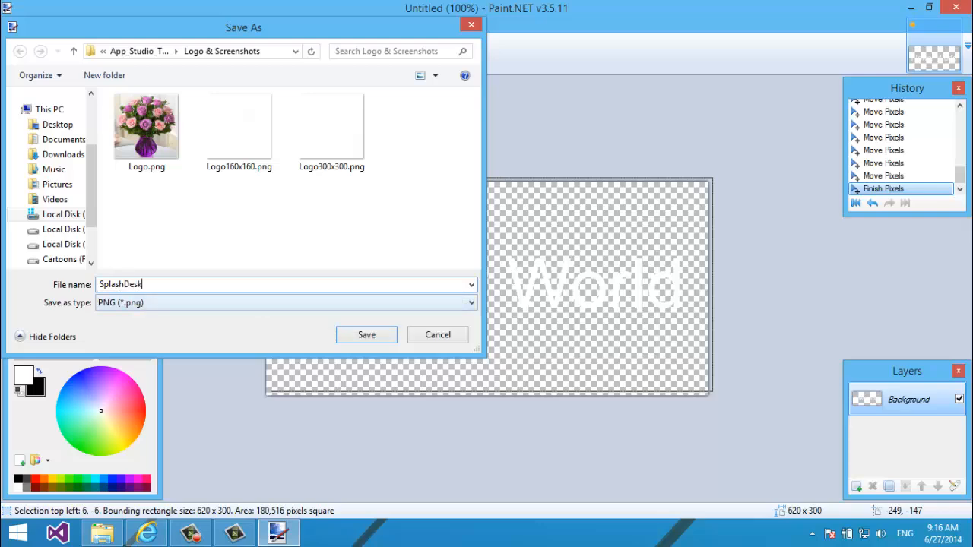
{"action": "type", "text": "top"}
{"action": "key", "text": "Return"}
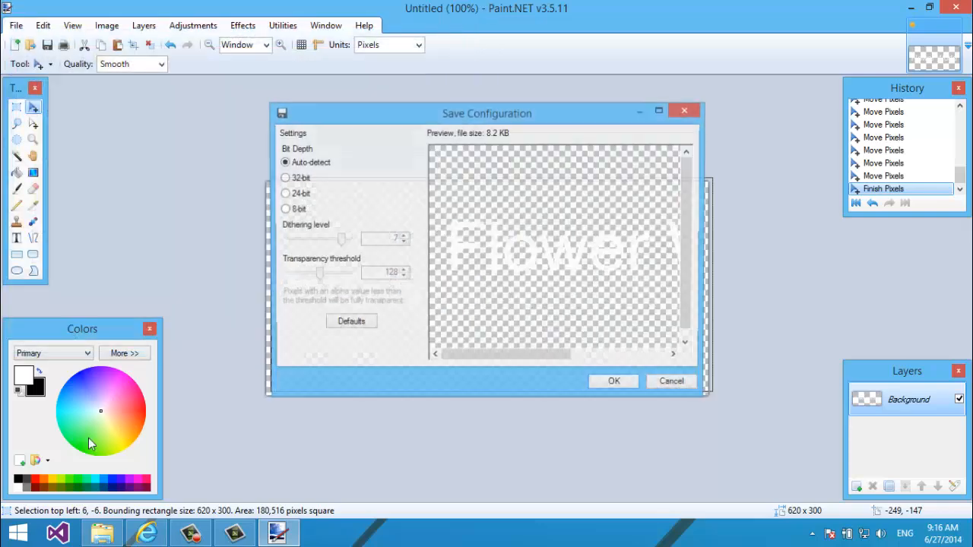
{"action": "left_click", "coordinate": [611, 388]}
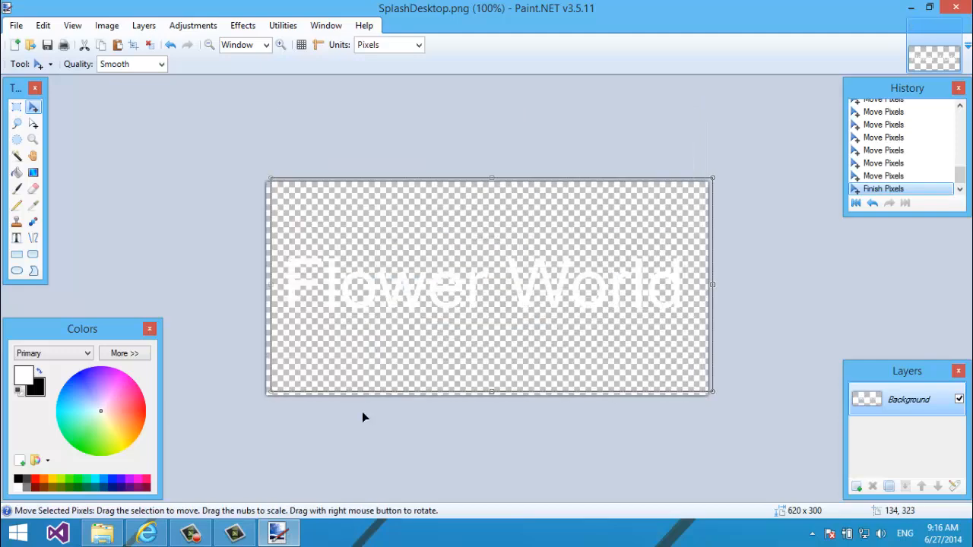
- Switch to App Studio in Internet Explorer and upload the new splash image from the computer as the Windows 8 splash screen background
{"action": "left_click", "coordinate": [135, 534]}
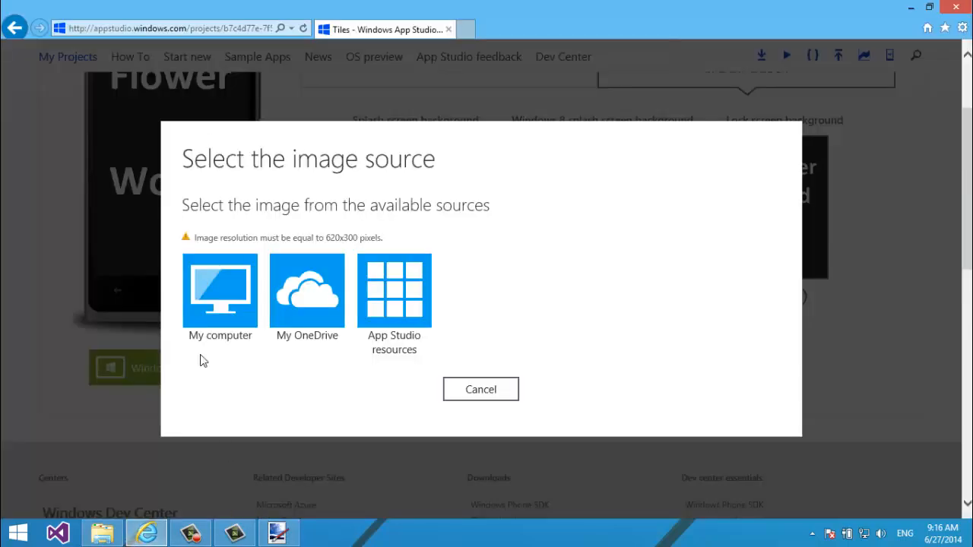
{"action": "left_click", "coordinate": [225, 284]}
{"action": "double_click", "coordinate": [183, 174]}
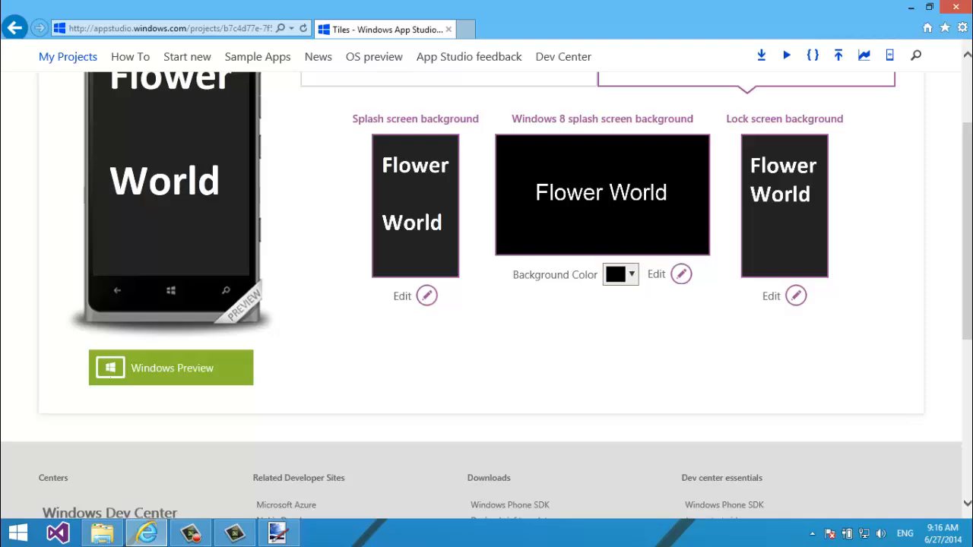
- Save the splash and lock screen settings of the Flower World app
{"action": "scroll", "coordinate": [969, 156], "scroll_direction": "up", "scroll_amount": 5}
{"action": "scroll", "coordinate": [969, 156], "scroll_direction": "down", "scroll_amount": 3}
{"action": "scroll", "coordinate": [960, 163], "scroll_direction": "up", "scroll_amount": 2}
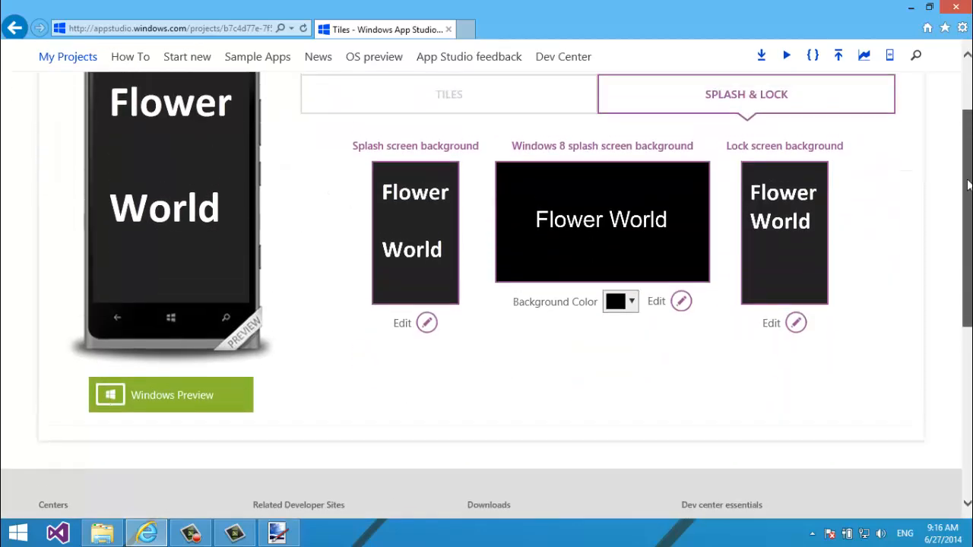
{"action": "left_click", "coordinate": [882, 100]}
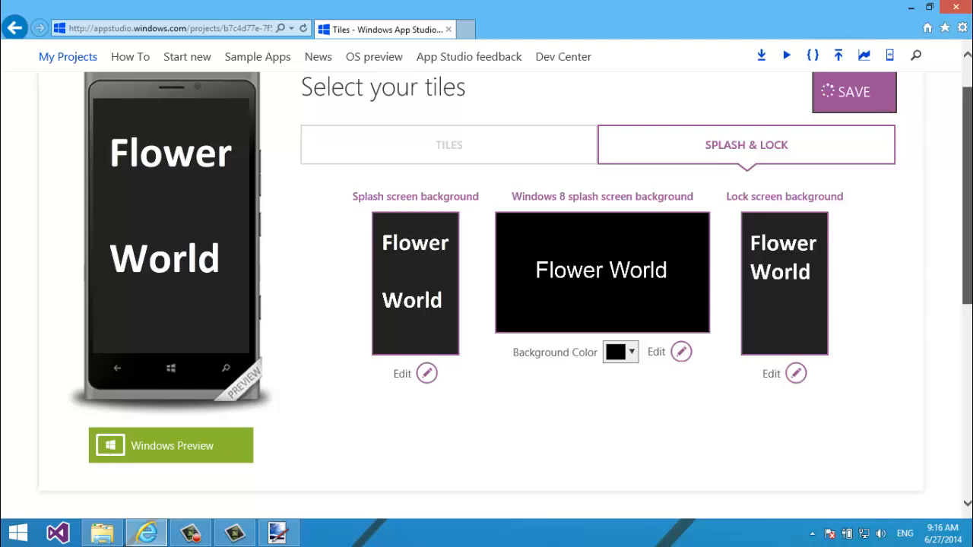
{"action": "left_click_drag", "start_coordinate": [968, 152], "coordinate": [968, 215]}
{"action": "scroll", "coordinate": [951, 235], "scroll_direction": "up", "scroll_amount": 4}
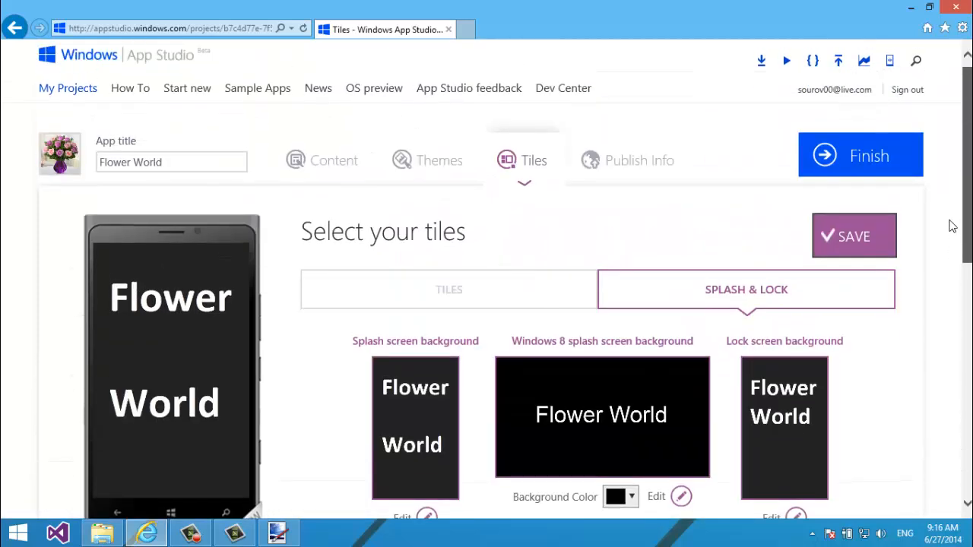
{"action": "scroll", "coordinate": [951, 228], "scroll_direction": "down", "scroll_amount": 1}
{"action": "scroll", "coordinate": [950, 228], "scroll_direction": "up", "scroll_amount": 1}
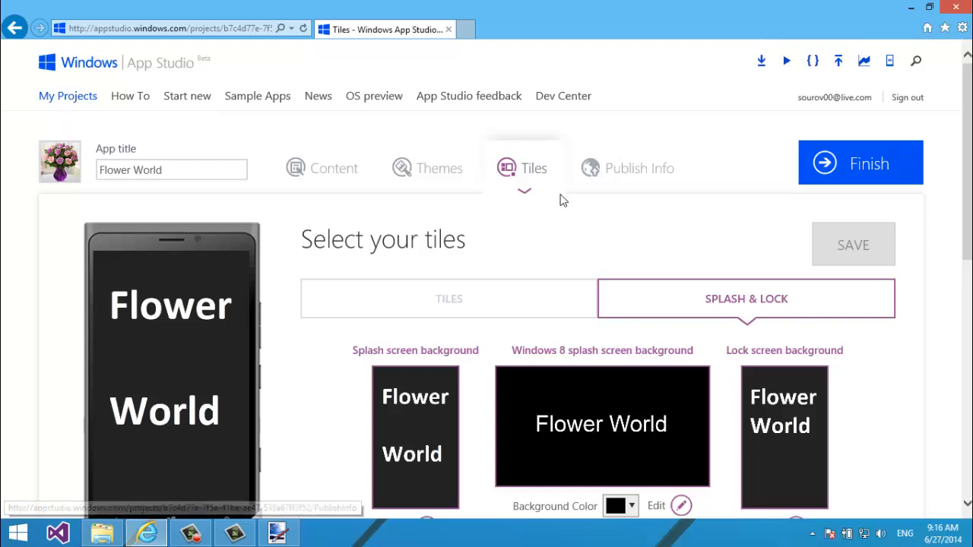
- Open the app's theme settings and browse the phone preview from the Facebook section to the Photo section
{"action": "left_click", "coordinate": [431, 181]}
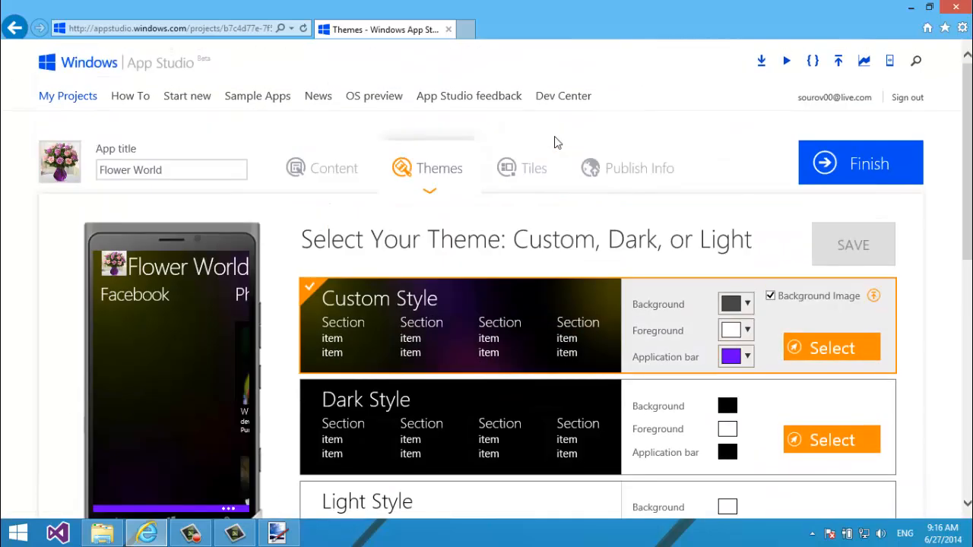
{"action": "scroll", "coordinate": [208, 411], "scroll_direction": "down", "scroll_amount": 4}
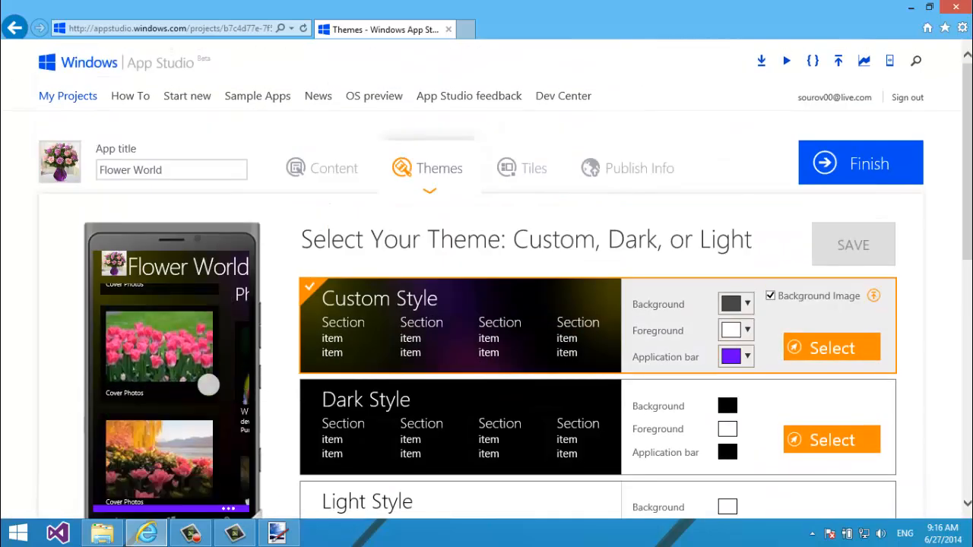
{"action": "left_click_drag", "start_coordinate": [208, 385], "coordinate": [142, 373]}
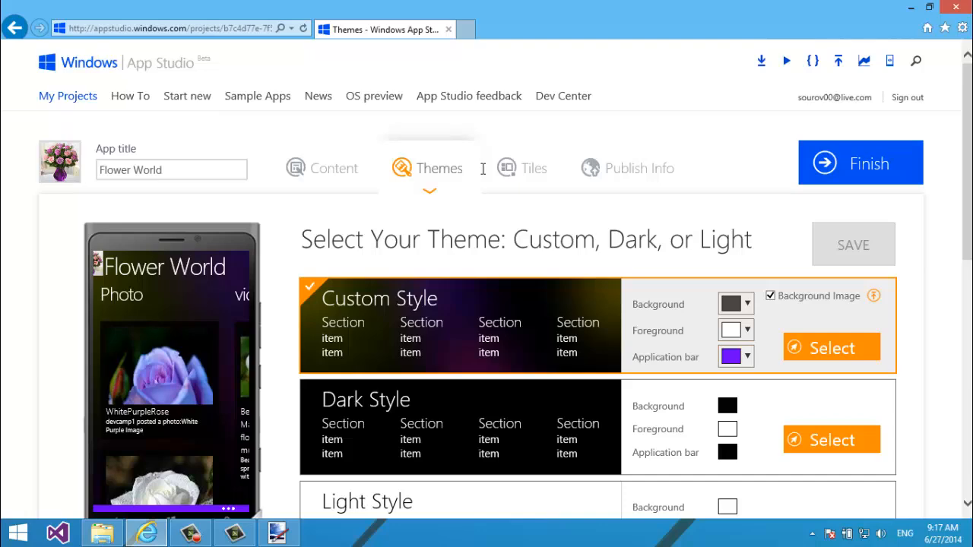
{"action": "scroll", "coordinate": [473, 127], "scroll_direction": "down", "scroll_amount": 3}
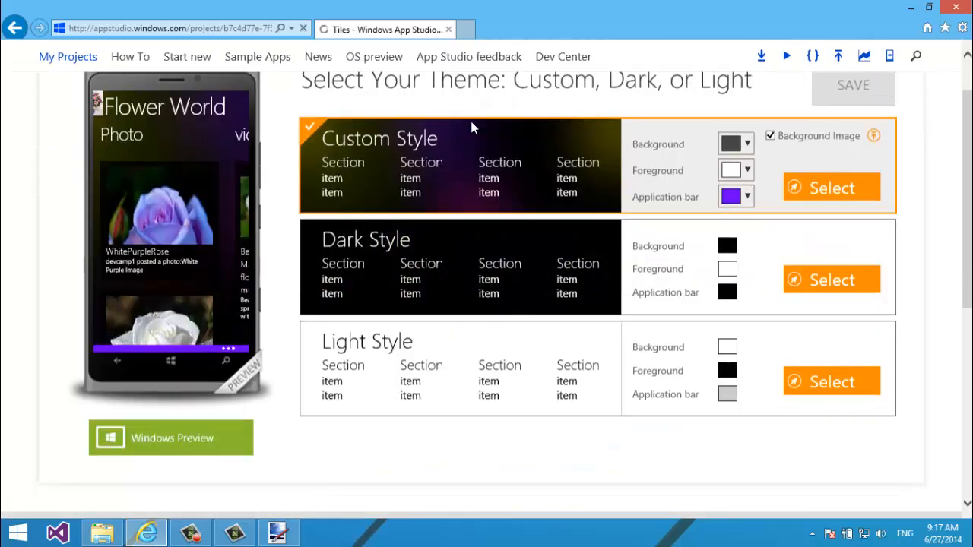
- Review the app's Cycle template tile settings and its splash and lock screen backgrounds
{"action": "scroll", "coordinate": [413, 269], "scroll_direction": "down", "scroll_amount": 3}
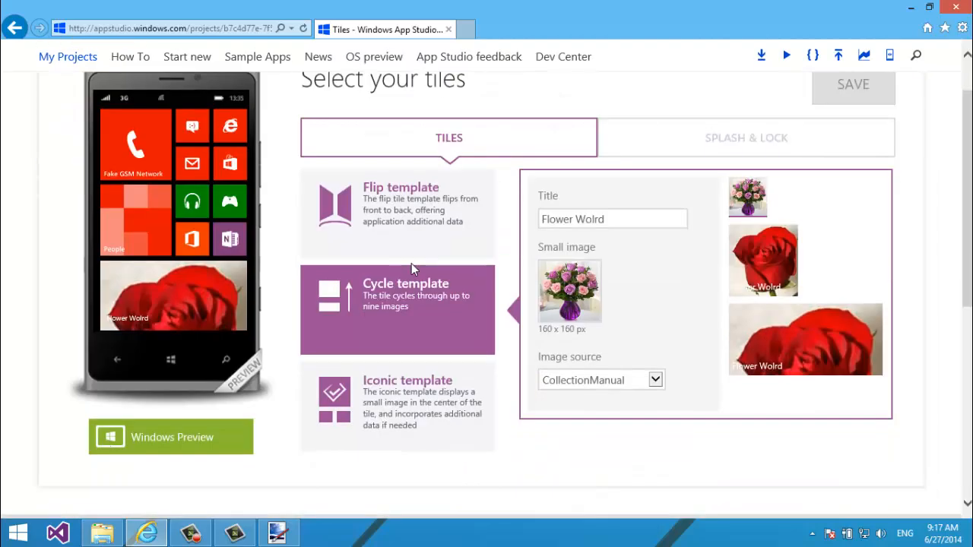
{"action": "scroll", "coordinate": [411, 263], "scroll_direction": "up", "scroll_amount": 3}
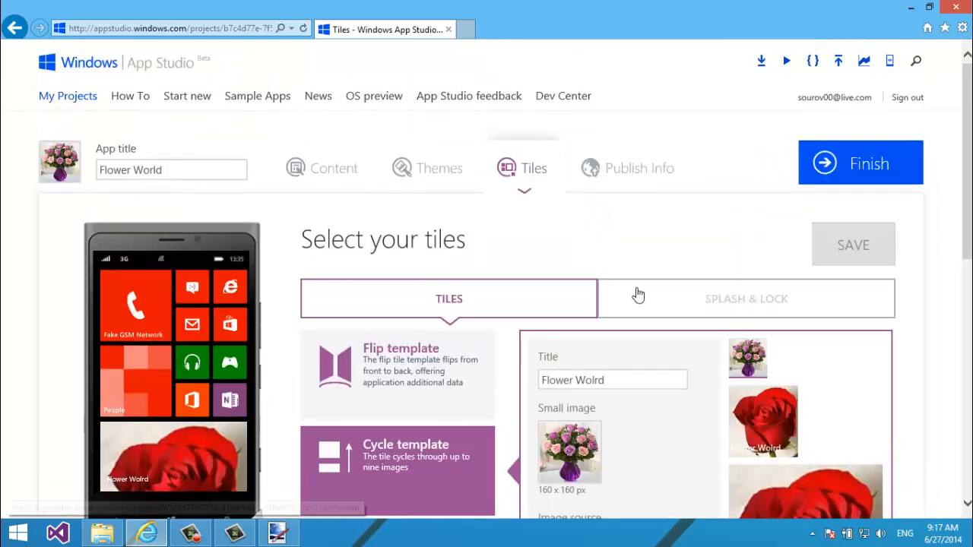
{"action": "scroll", "coordinate": [636, 413], "scroll_direction": "down", "scroll_amount": 3}
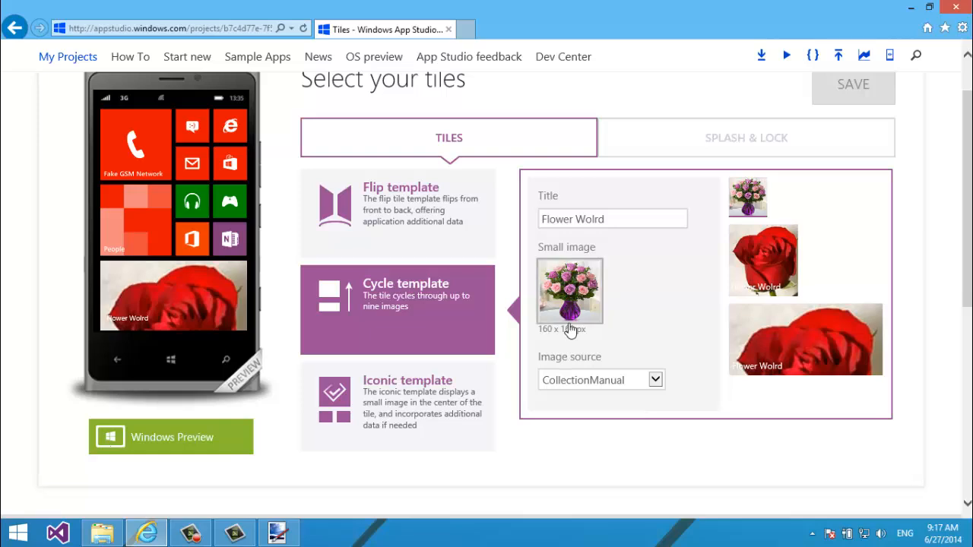
{"action": "scroll", "coordinate": [676, 292], "scroll_direction": "up", "scroll_amount": 3}
{"action": "left_click", "coordinate": [680, 294]}
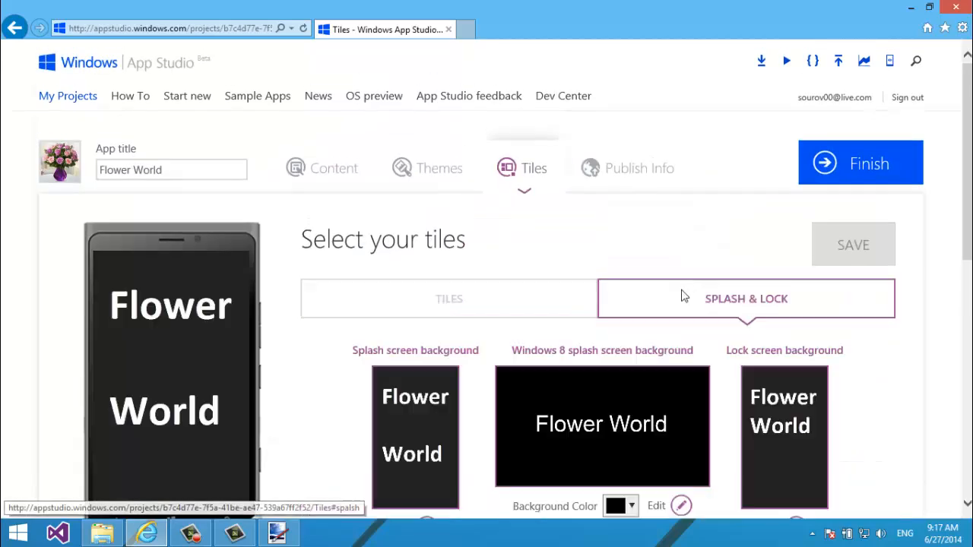
{"action": "scroll", "coordinate": [612, 277], "scroll_direction": "down", "scroll_amount": 3}
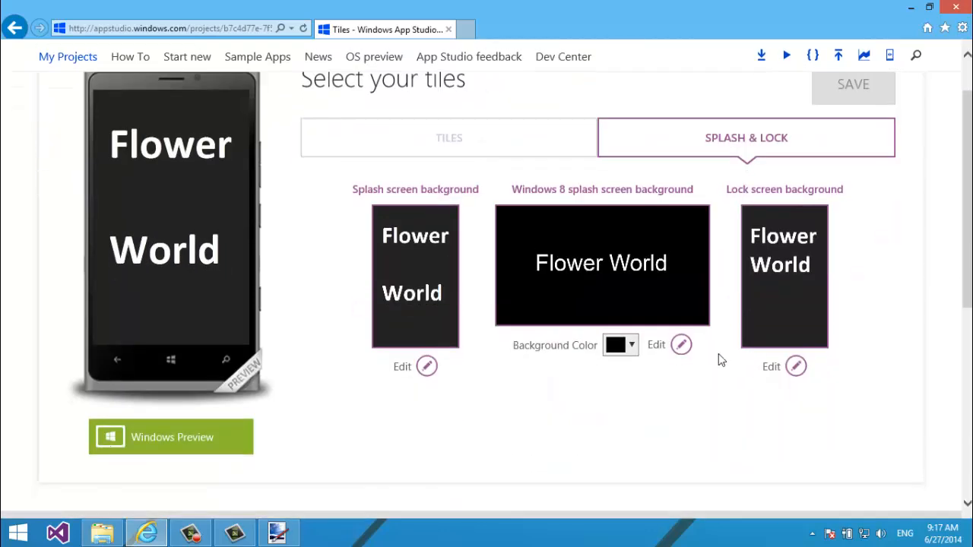
{"action": "scroll", "coordinate": [687, 356], "scroll_direction": "up", "scroll_amount": 2}
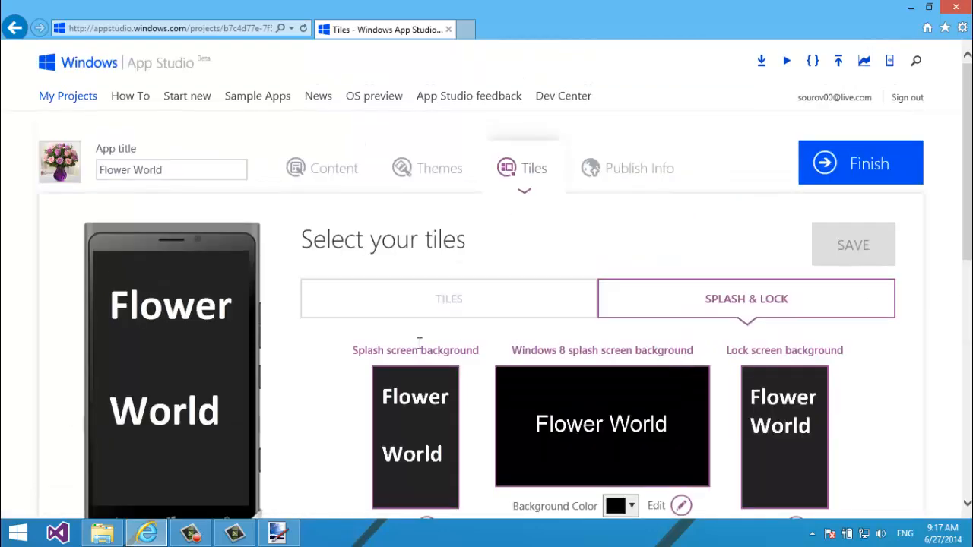